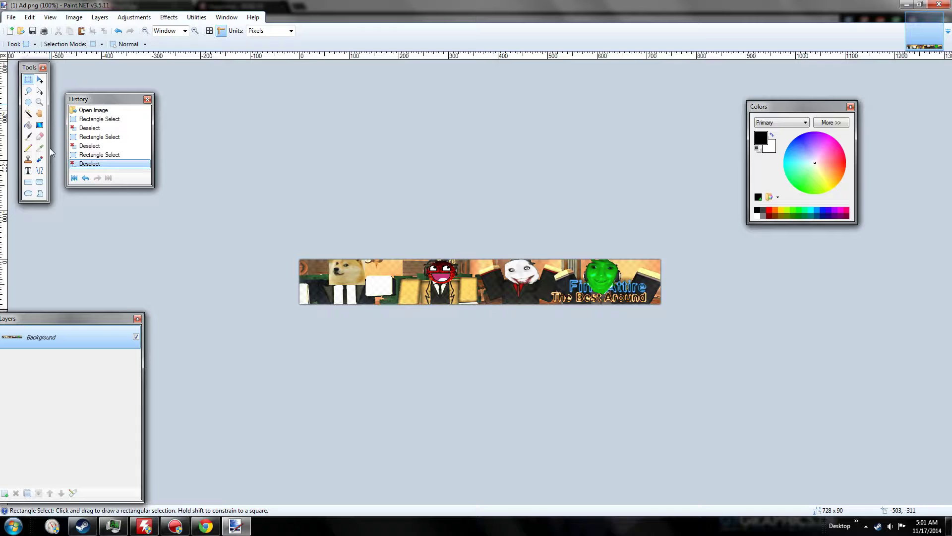
# - Erase the entire banner with the Eraser at widths 30 and 85, then reset the width to 2
pyautogui.click(39, 136)
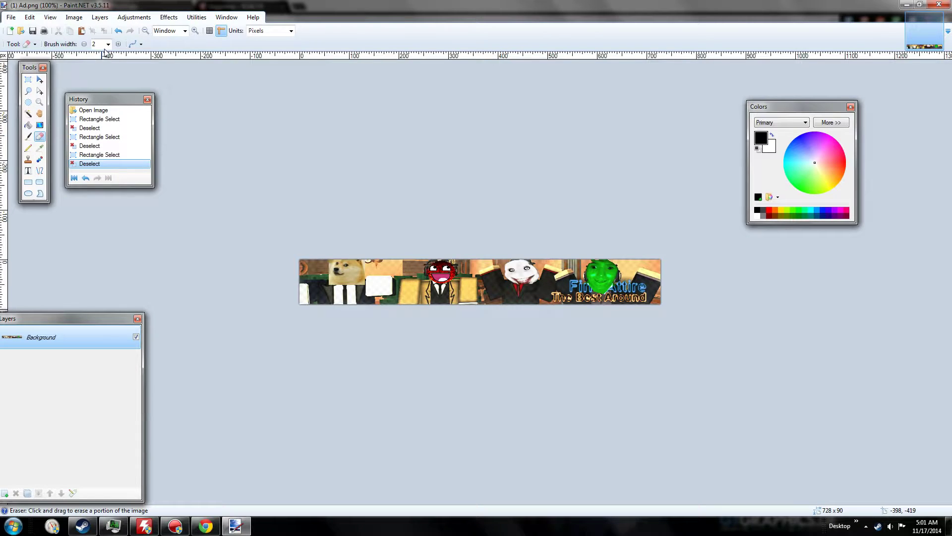
pyautogui.click(108, 44)
pyautogui.click(102, 173)
pyautogui.moveTo(427, 268)
pyautogui.mouseDown()
pyautogui.moveTo(392, 259)
pyautogui.moveTo(377, 273)
pyautogui.moveTo(585, 280)
pyautogui.mouseUp()
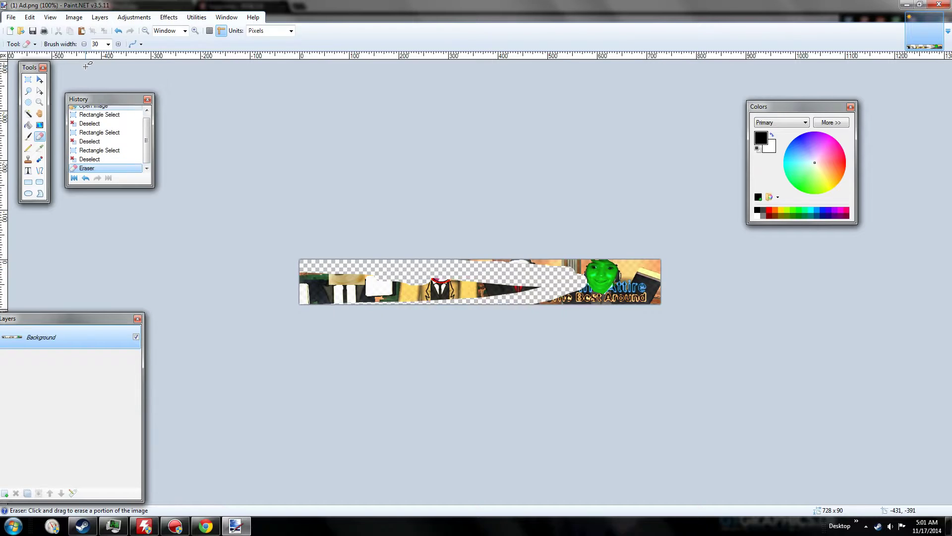
pyautogui.click(108, 44)
pyautogui.click(102, 163)
pyautogui.moveTo(322, 278)
pyautogui.mouseDown()
pyautogui.moveTo(405, 327)
pyautogui.moveTo(581, 297)
pyautogui.moveTo(335, 299)
pyautogui.moveTo(321, 247)
pyautogui.moveTo(598, 256)
pyautogui.moveTo(738, 249)
pyautogui.moveTo(432, 248)
pyautogui.mouseUp()
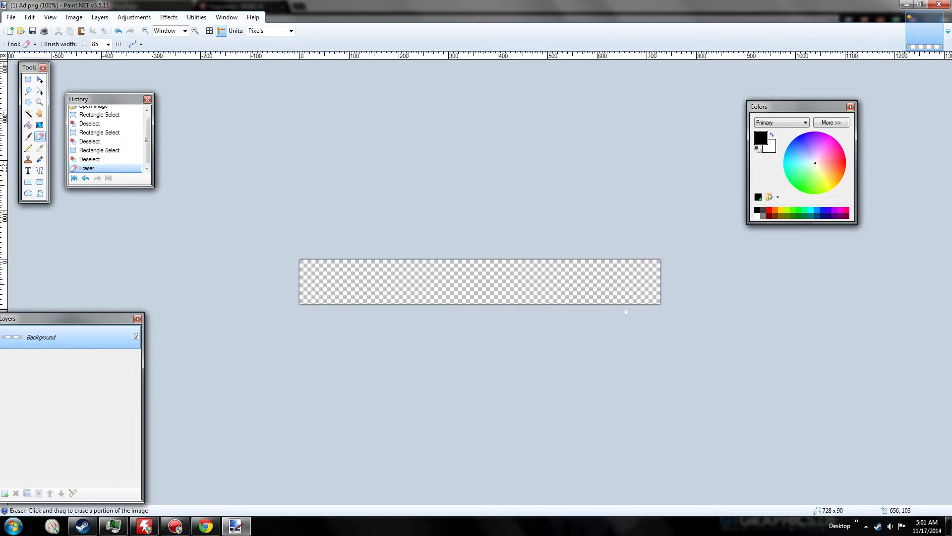
pyautogui.moveTo(626, 312); pyautogui.dragTo(619, 308)
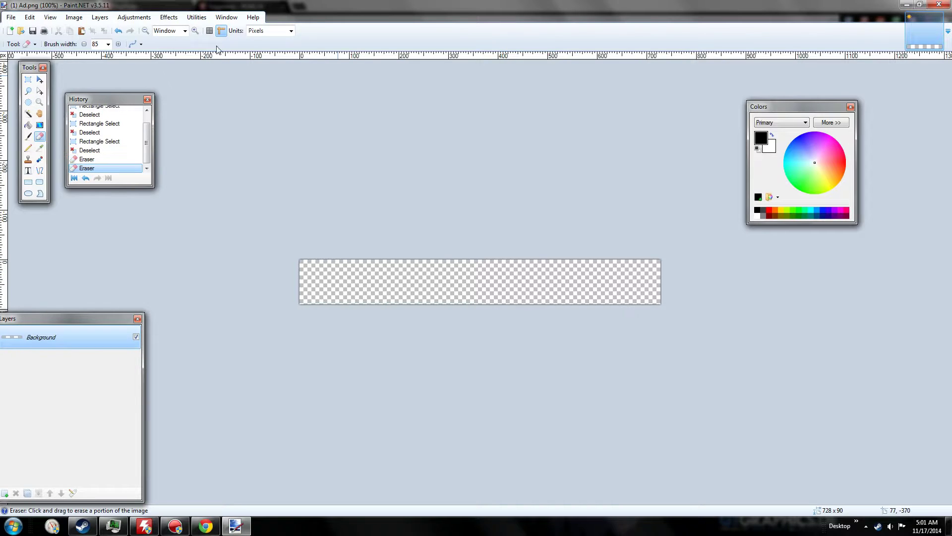
pyautogui.click(107, 44)
pyautogui.scroll(5, 104, 149)
pyautogui.click(101, 69)
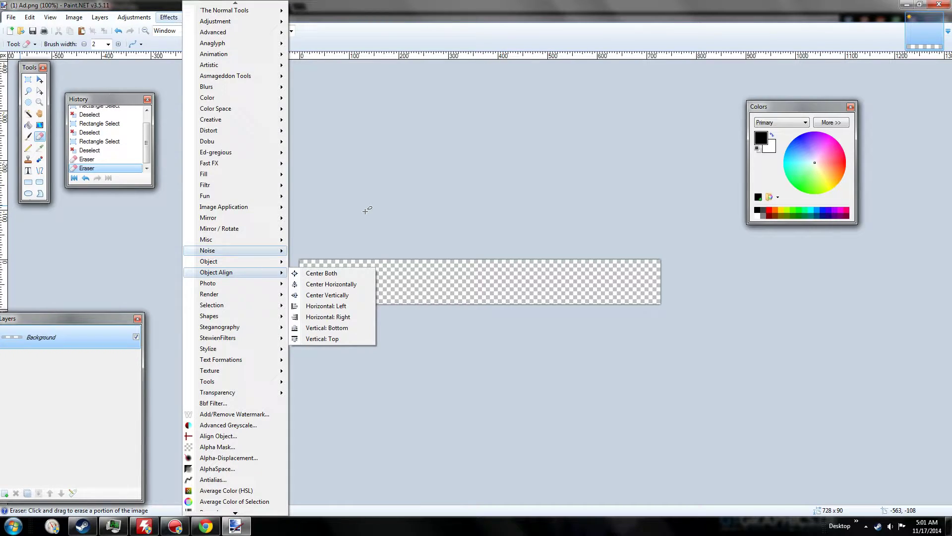
# - Search Chrome for 'megaeffects paint.net' and open the Paint.NET Plugins Pack result
pyautogui.click(200, 473)
pyautogui.click(206, 526)
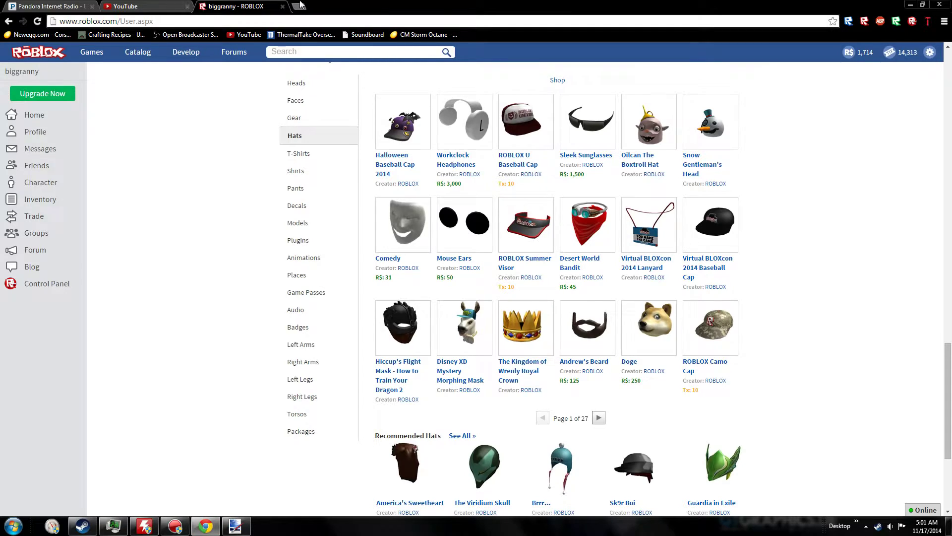
pyautogui.click(299, 6)
pyautogui.write('meg')
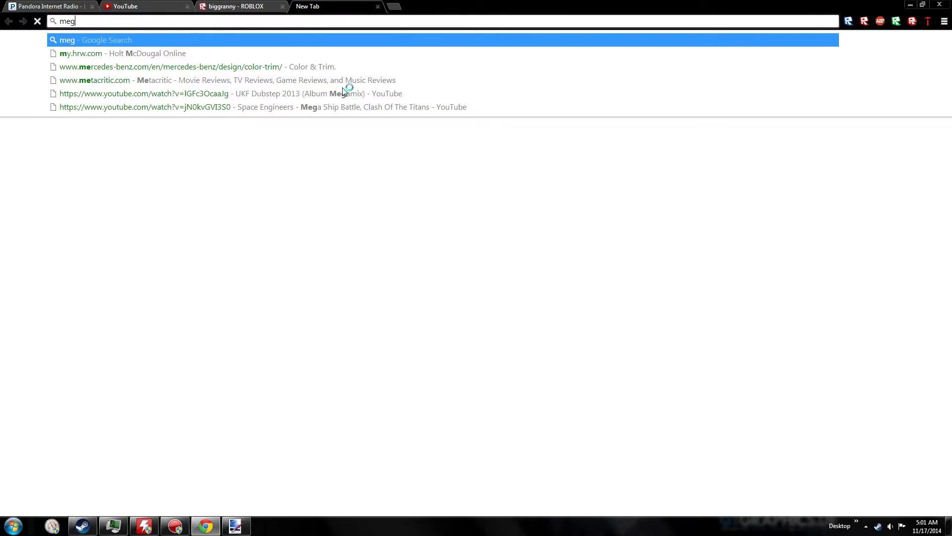
pyautogui.write('aeffects')
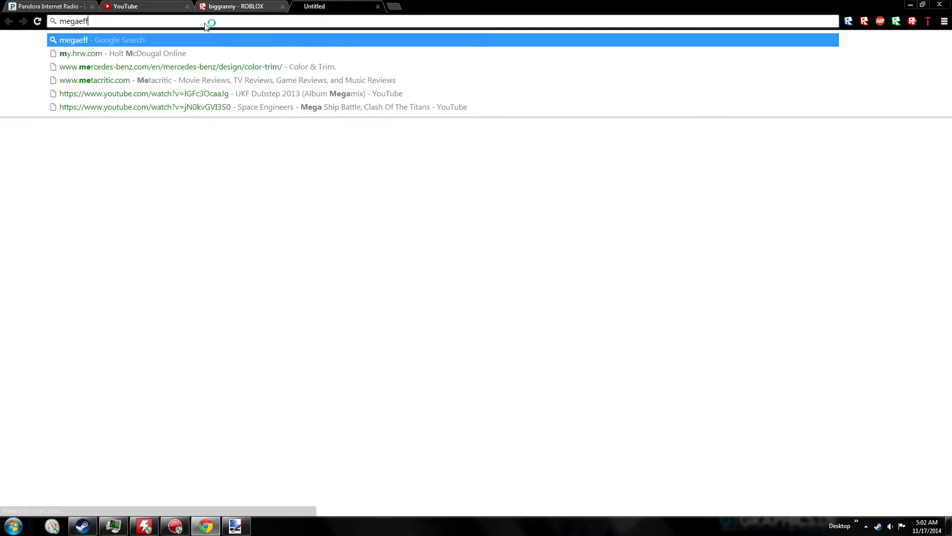
pyautogui.write('.net')
pyautogui.press('Return')
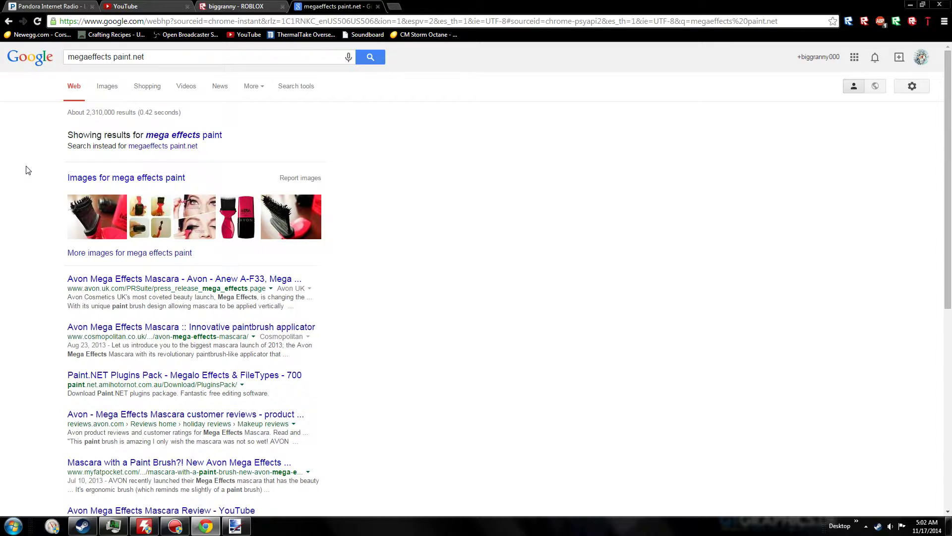
pyautogui.click(149, 327)
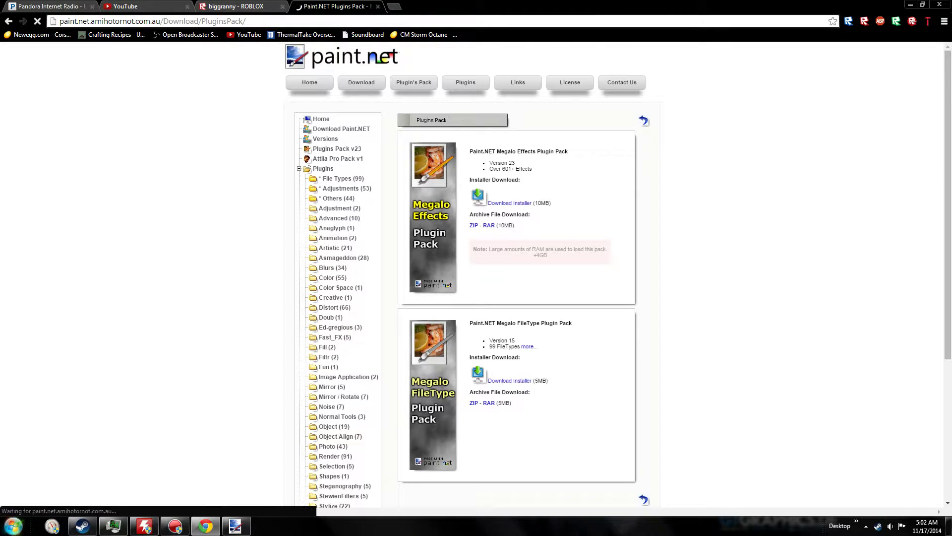
# - Open Computer from the Start menu and go into the Local Disk (C:) drive
pyautogui.click(14, 525)
pyautogui.click(54, 499)
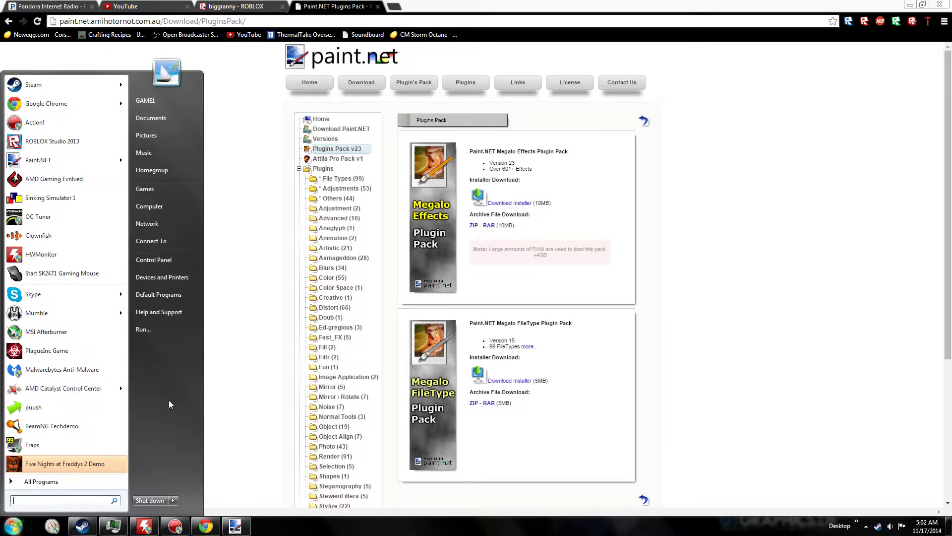
pyautogui.write('paint.net')
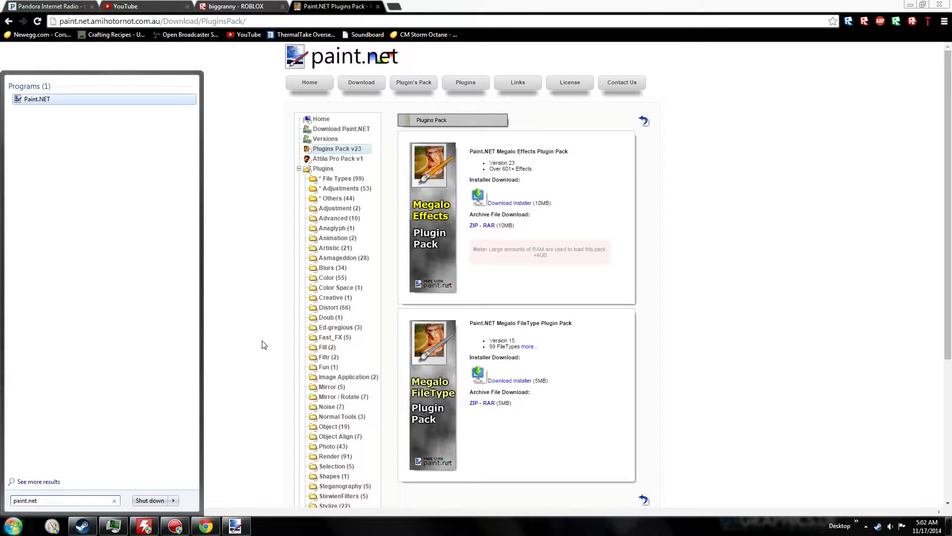
pyautogui.press('BackSpace')
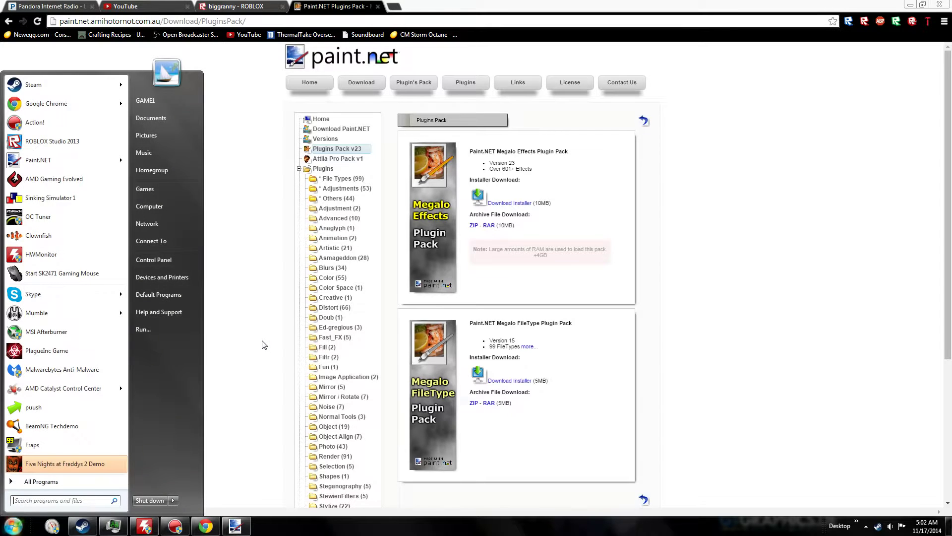
pyautogui.click(163, 205)
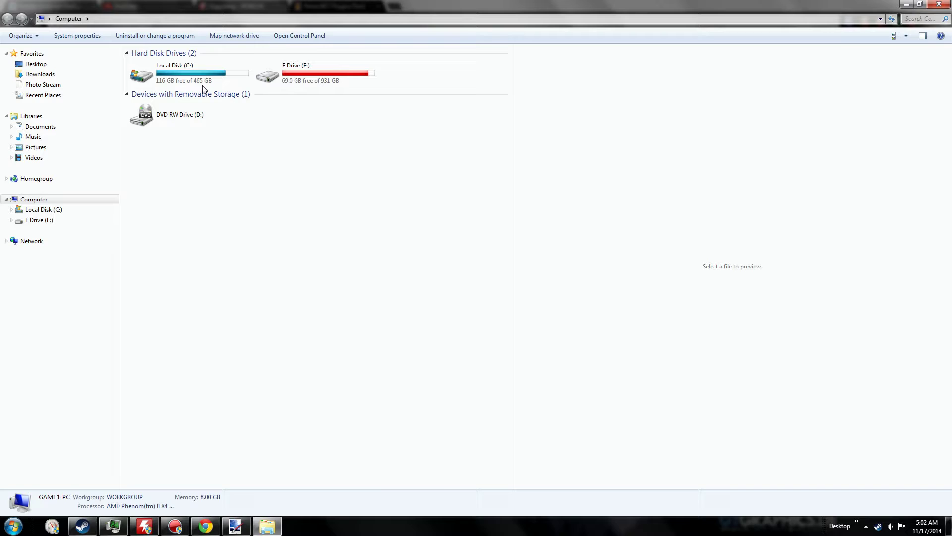
pyautogui.click(203, 77)
pyautogui.doubleClick(203, 77)
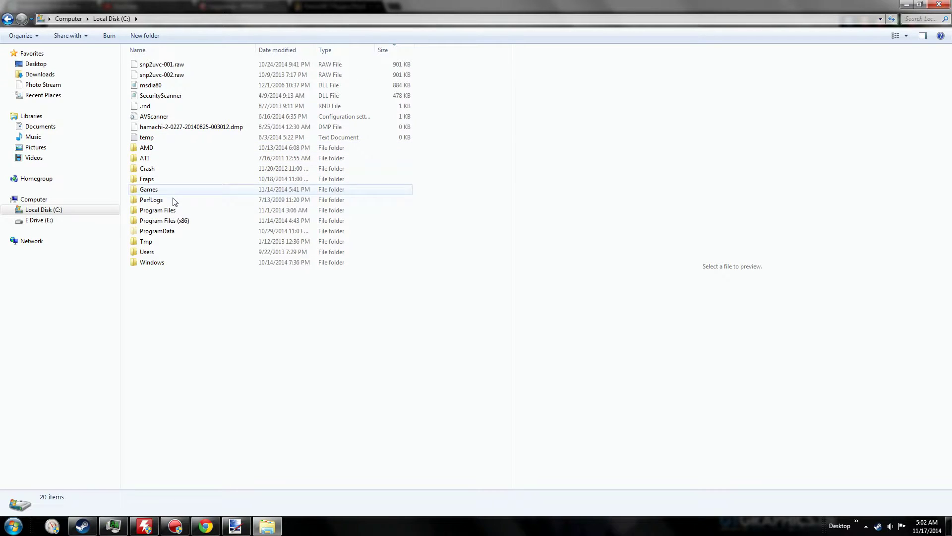
# - Look through Program Files (x86), then return to the C: drive listing
pyautogui.doubleClick(181, 220)
pyautogui.scroll(-10, 234, 181)
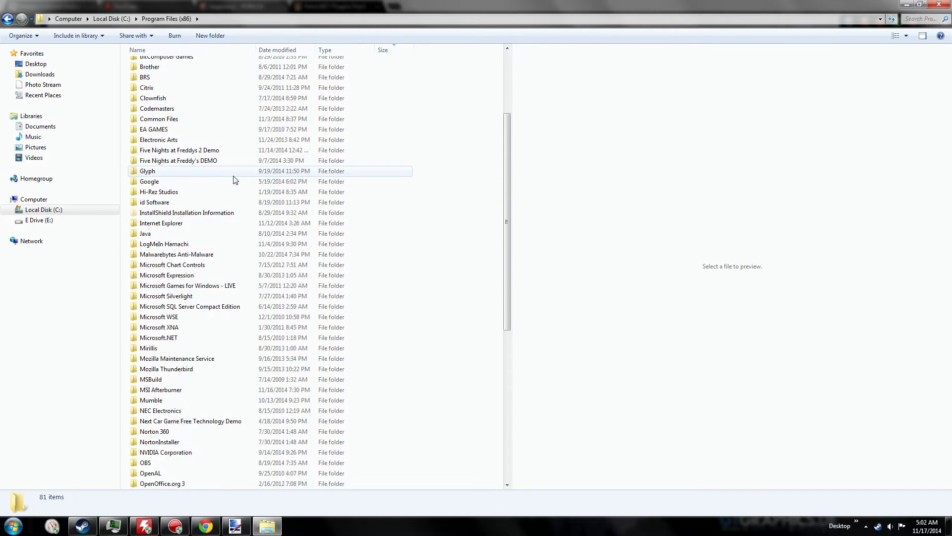
pyautogui.scroll(2, 228, 163)
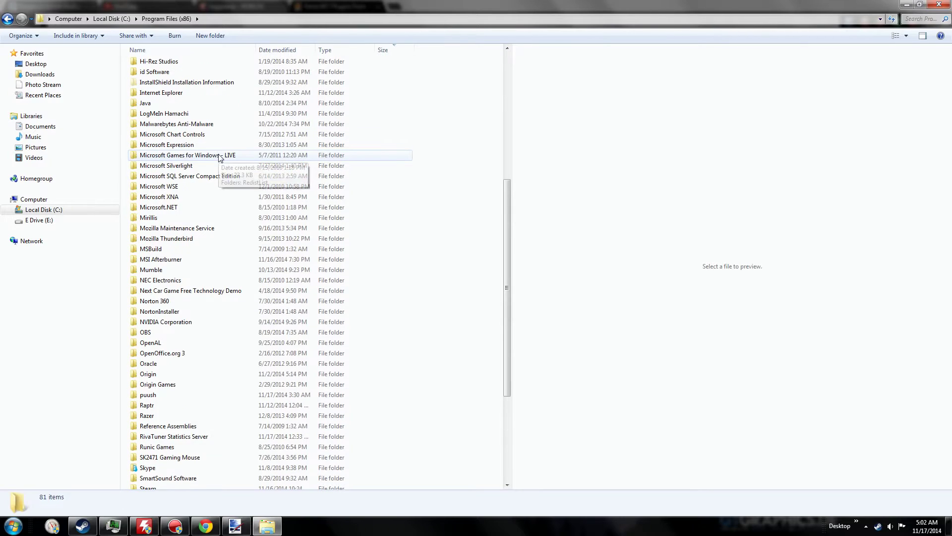
pyautogui.scroll(-4, 182, 270)
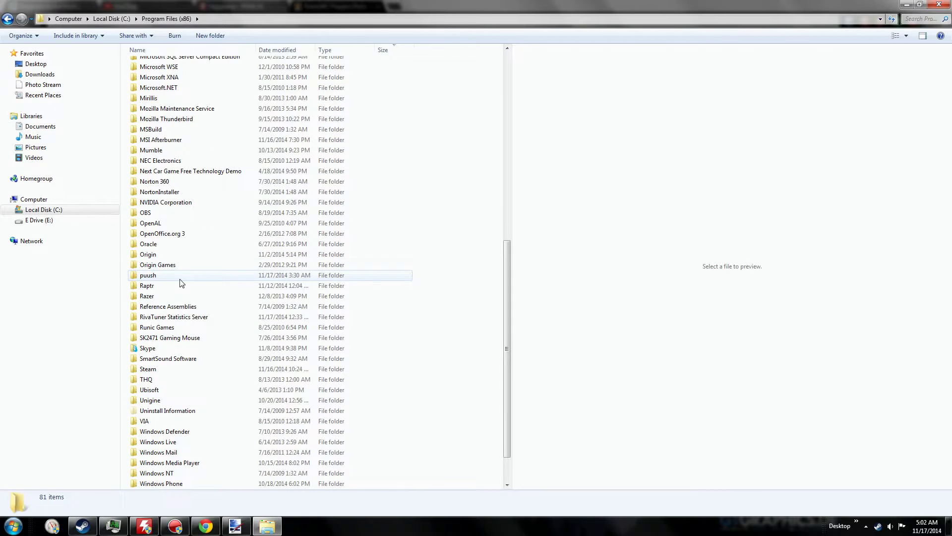
pyautogui.scroll(-1, 180, 300)
pyautogui.scroll(13, 163, 264)
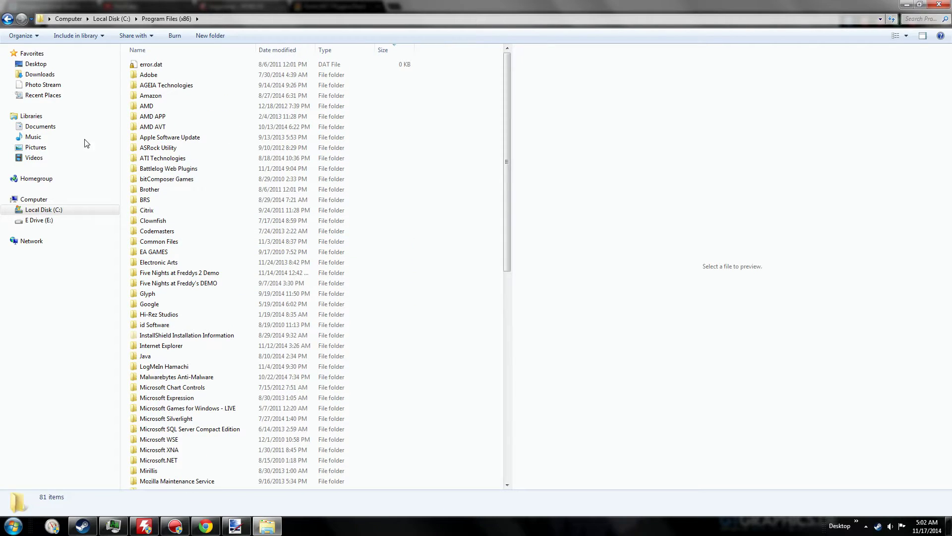
pyautogui.click(8, 18)
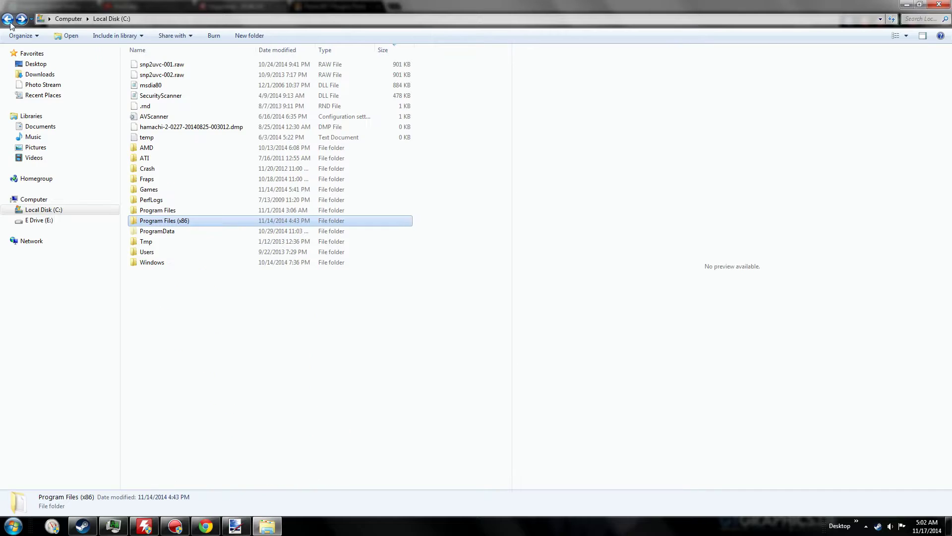
# - Open C:\Program Files\Paint.NET\Effects, then switch back to the Plugins Pack page in Chrome
pyautogui.doubleClick(179, 213)
pyautogui.doubleClick(169, 251)
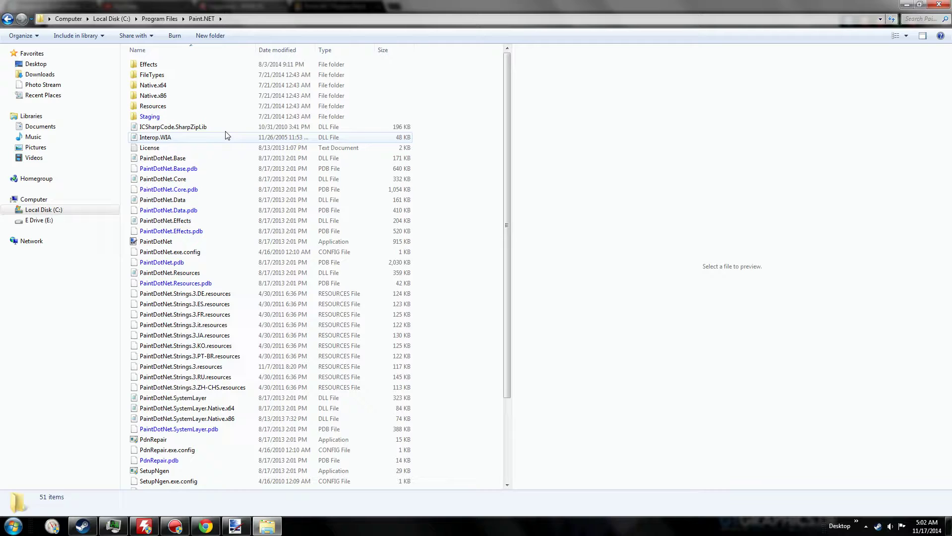
pyautogui.scroll(-4, 221, 121)
pyautogui.scroll(4, 212, 121)
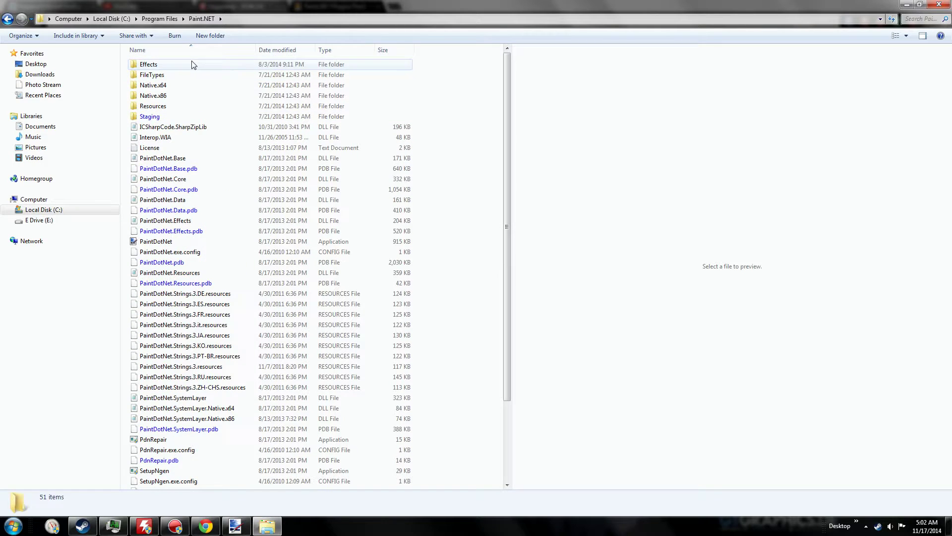
pyautogui.doubleClick(193, 64)
pyautogui.hotkey('alt', 'Tab')
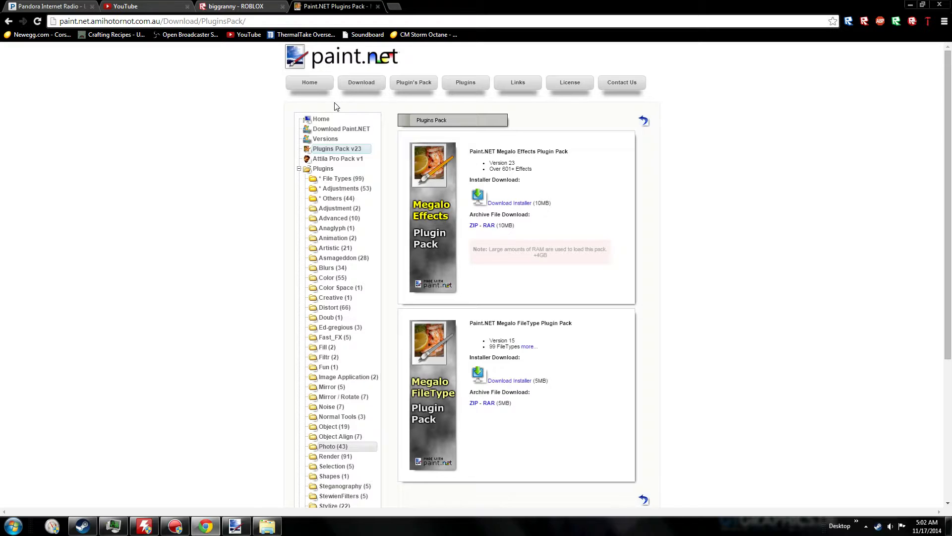
# - Minimize Chrome and Paint.NET, restore Explorer, and reopen the Paint.NET Effects folder
pyautogui.click(910, 5)
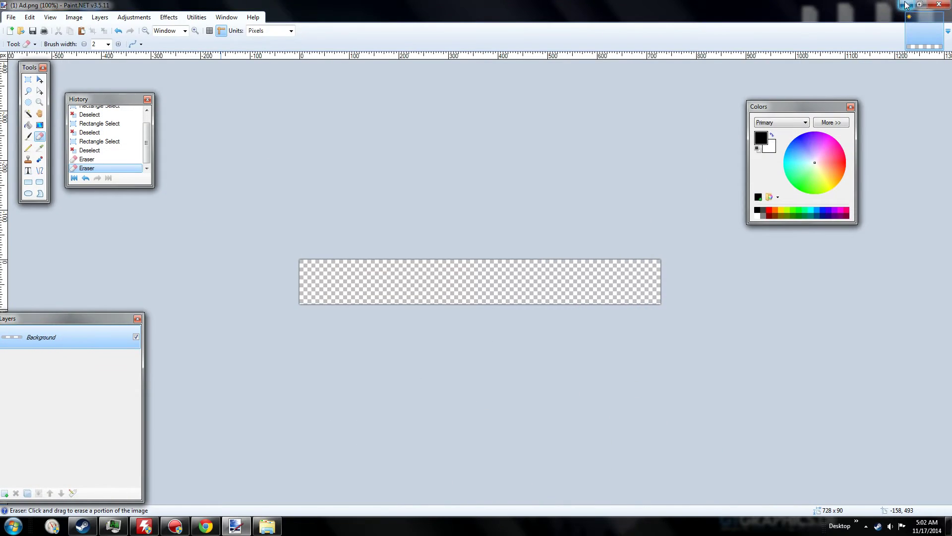
pyautogui.click(911, 5)
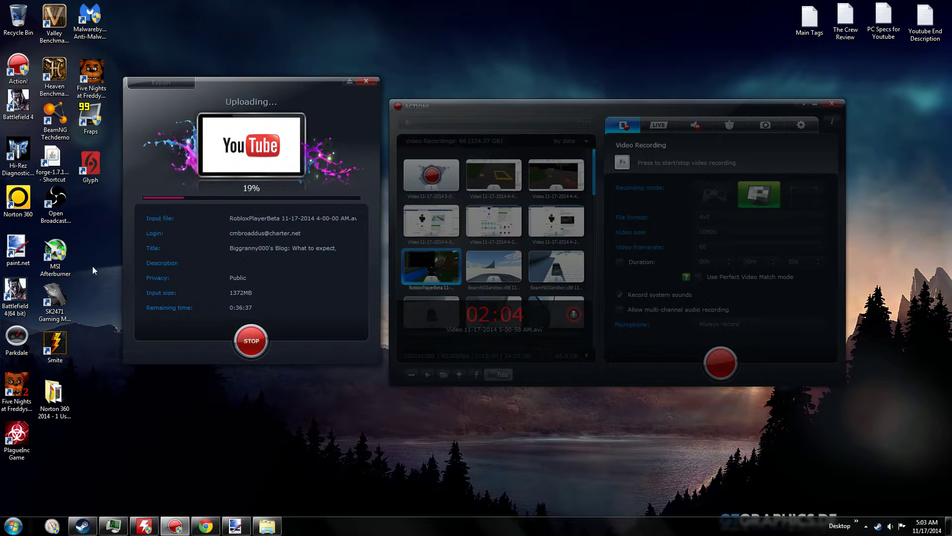
pyautogui.click(266, 524)
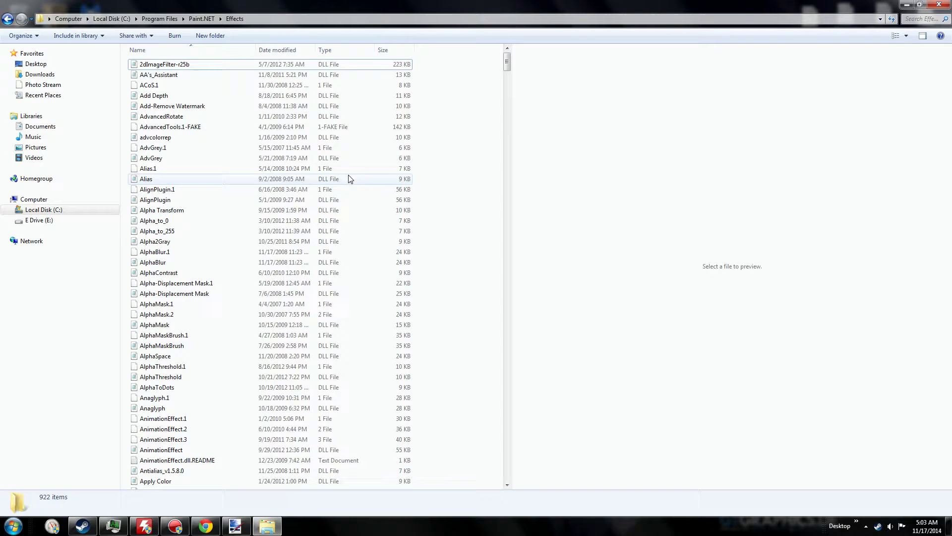
pyautogui.scroll(-12, 208, 193)
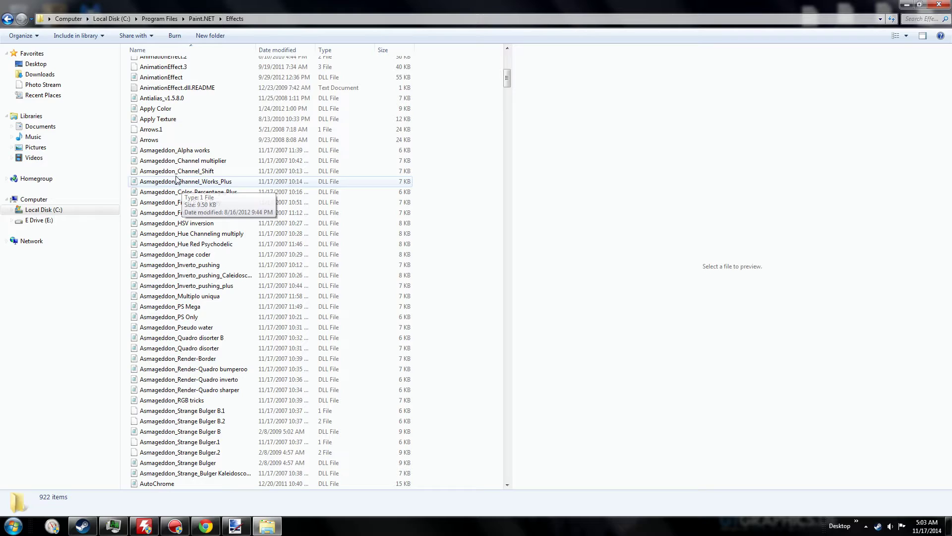
pyautogui.scroll(12, 218, 129)
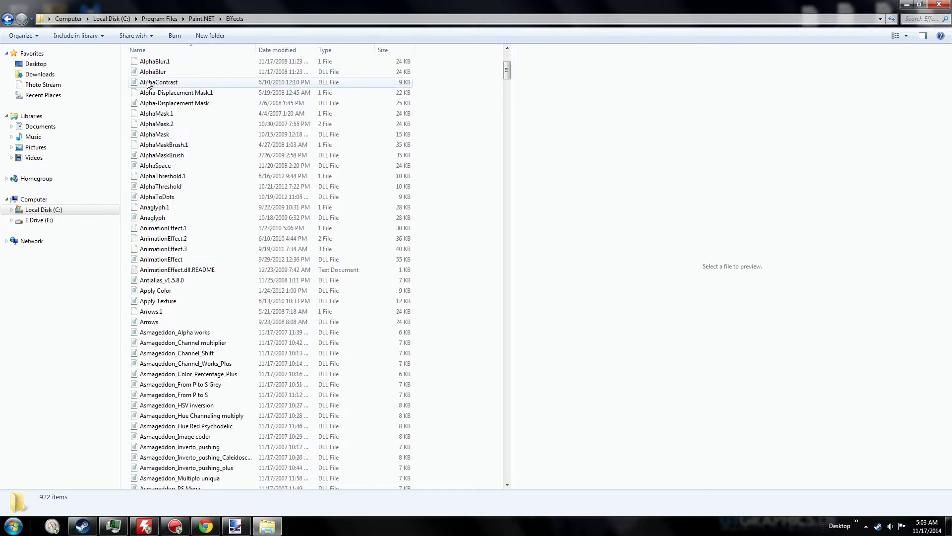
pyautogui.click(7, 19)
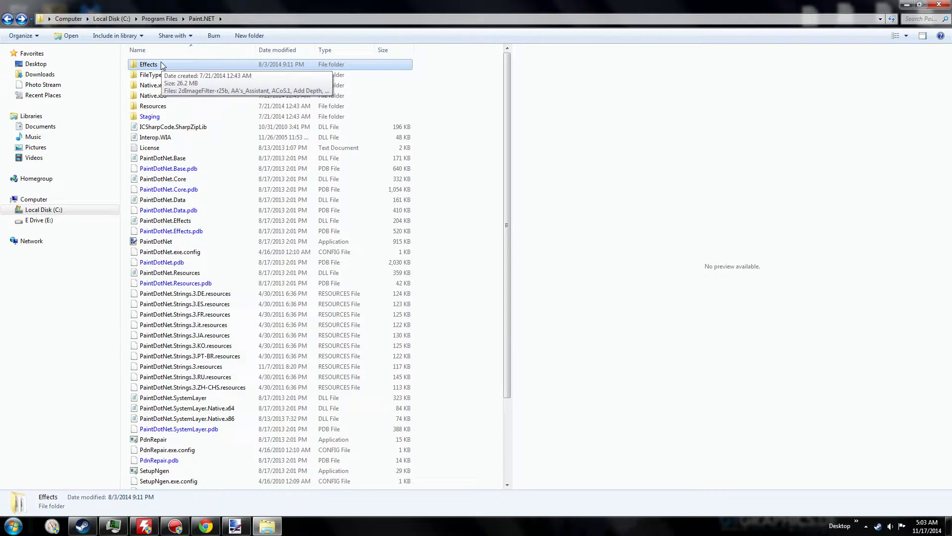
pyautogui.doubleClick(161, 66)
# - Browse the installed effect plugins, return to the Paint.NET folder, and hide Explorer
pyautogui.scroll(-20, 268, 79)
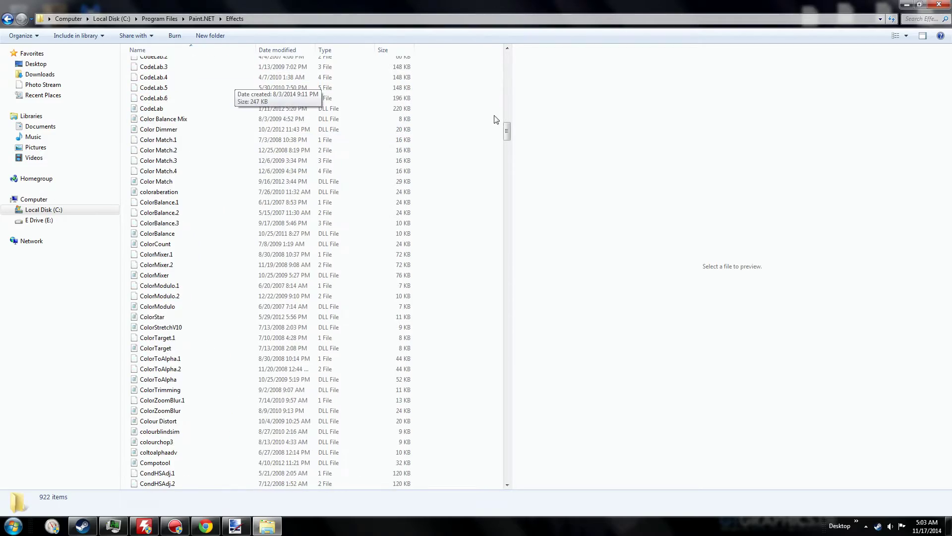
pyautogui.moveTo(508, 128); pyautogui.dragTo(489, 50)
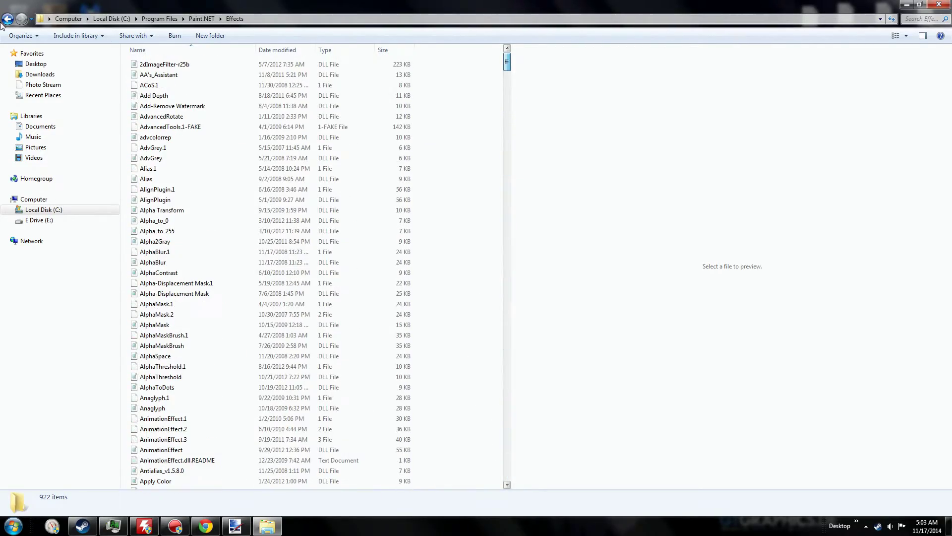
pyautogui.click(7, 19)
pyautogui.doubleClick(292, 65)
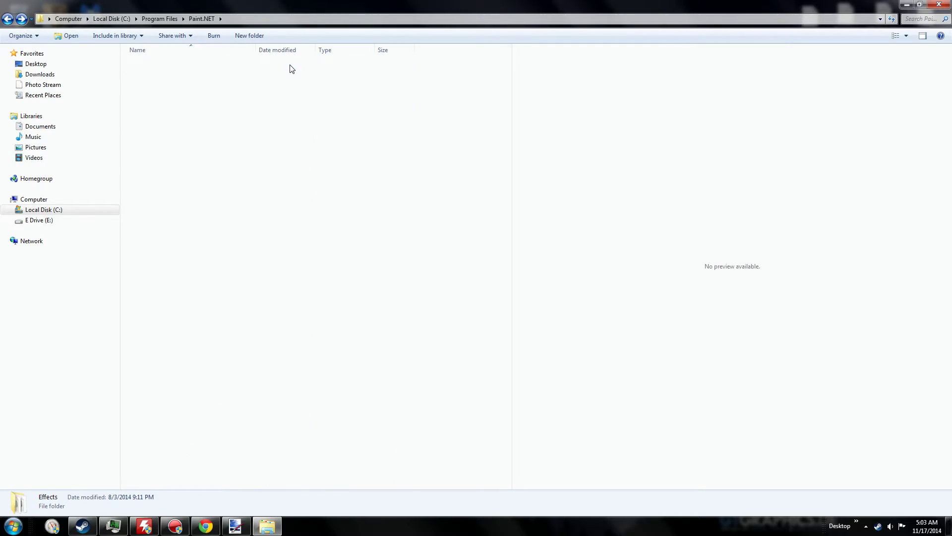
pyautogui.moveTo(507, 62); pyautogui.dragTo(468, 67)
pyautogui.click(7, 19)
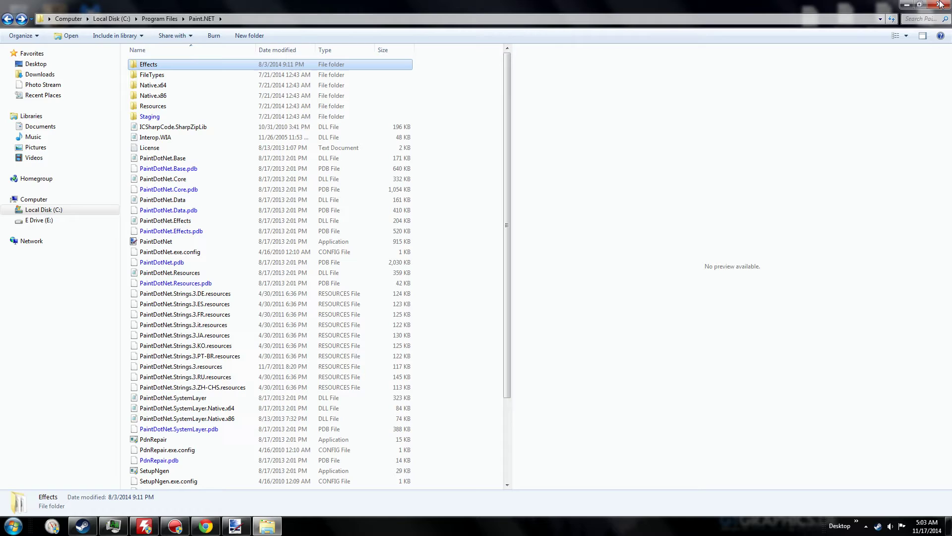
pyautogui.click(267, 526)
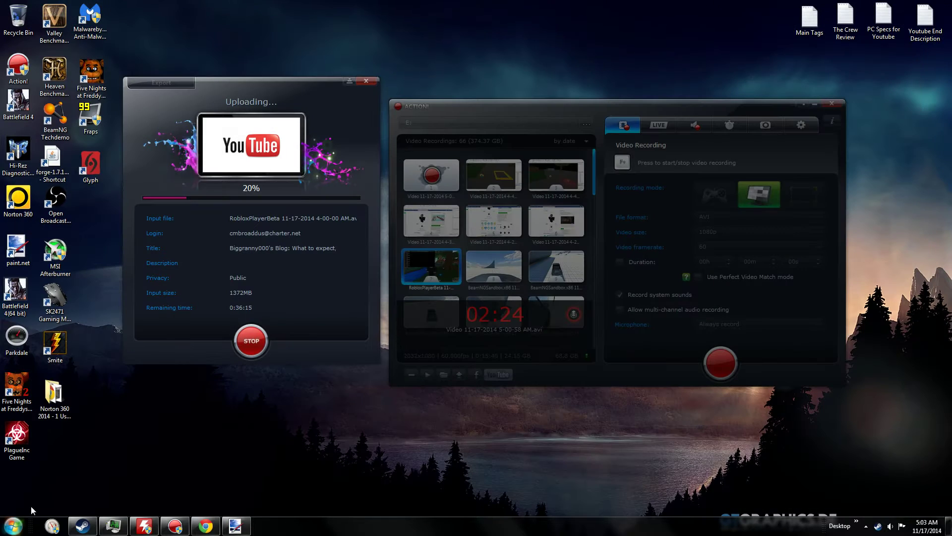
# - Bring Paint.NET forward and show the Effects > Render submenu with Fire
pyautogui.click(235, 525)
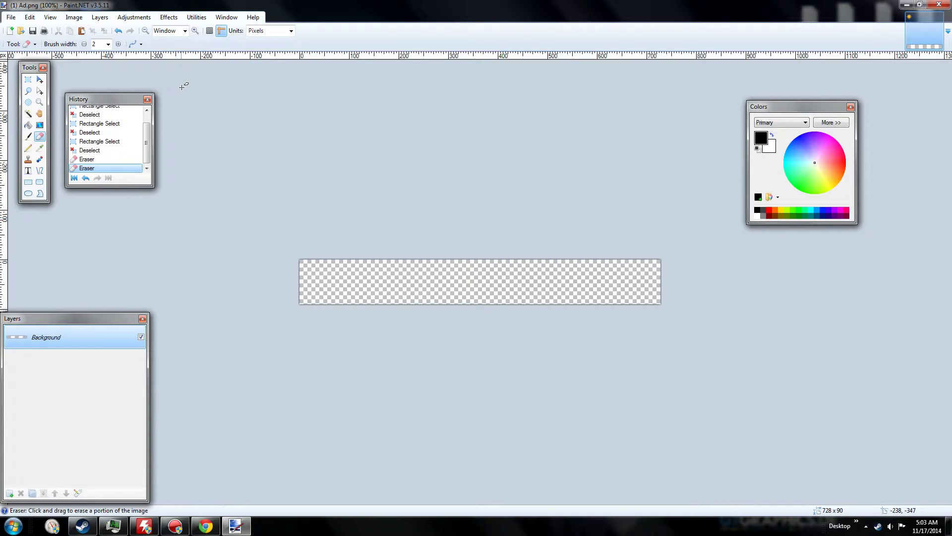
pyautogui.click(169, 17)
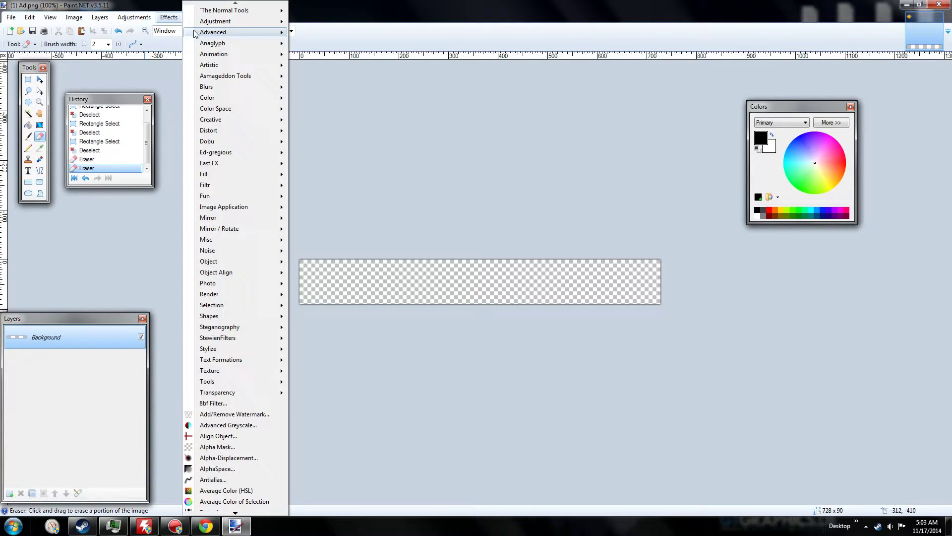
pyautogui.moveTo(238, 297)
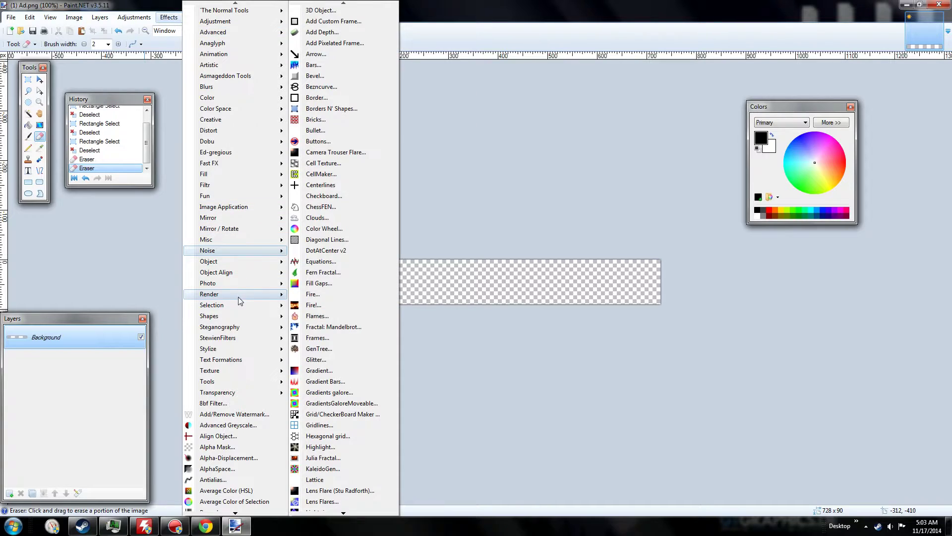
# - Render a red Fire across the banner with increased roughness and Normal blending
pyautogui.click(315, 295)
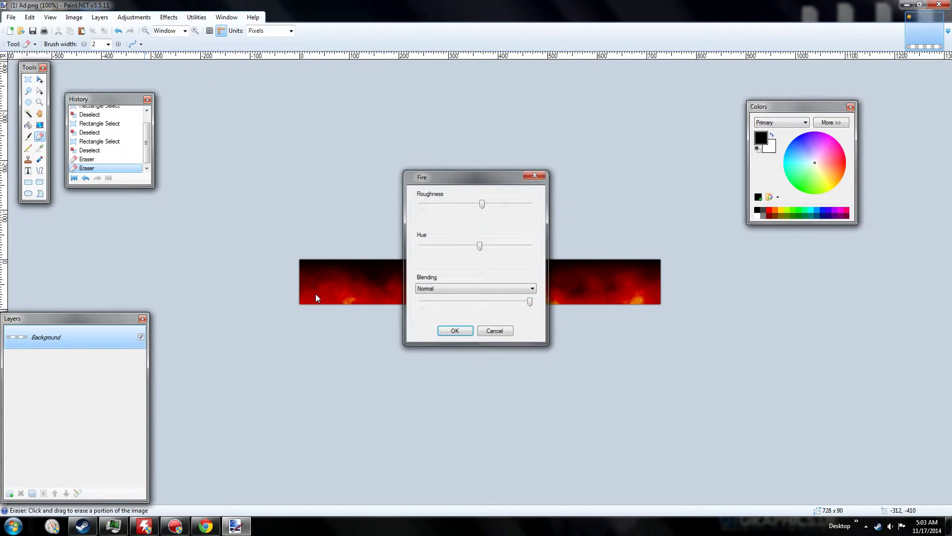
pyautogui.moveTo(435, 173); pyautogui.dragTo(201, 79)
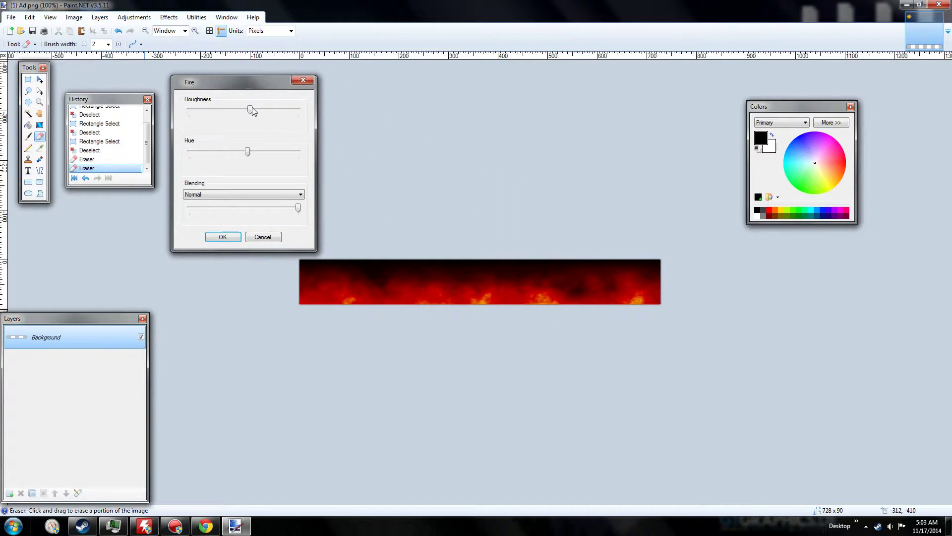
pyautogui.moveTo(253, 112); pyautogui.dragTo(279, 115)
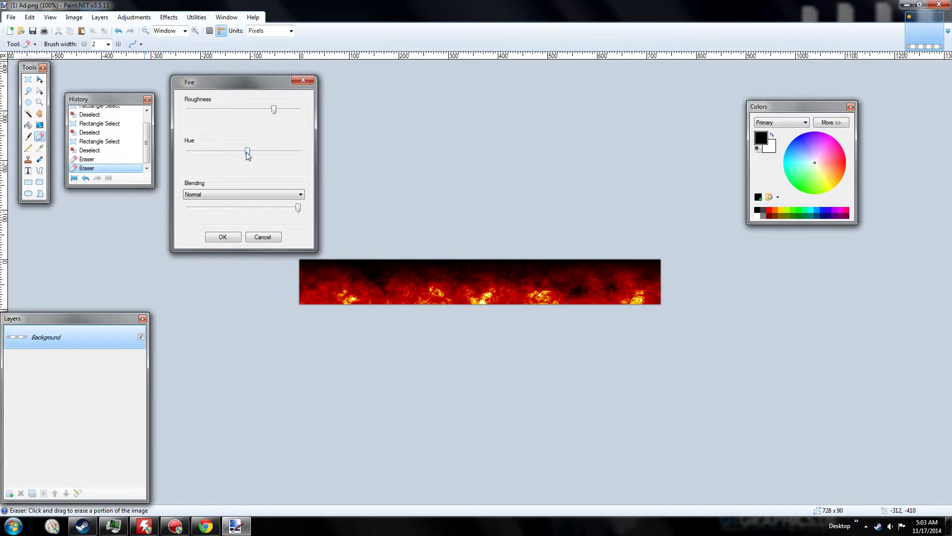
pyautogui.moveTo(247, 152); pyautogui.dragTo(174, 137)
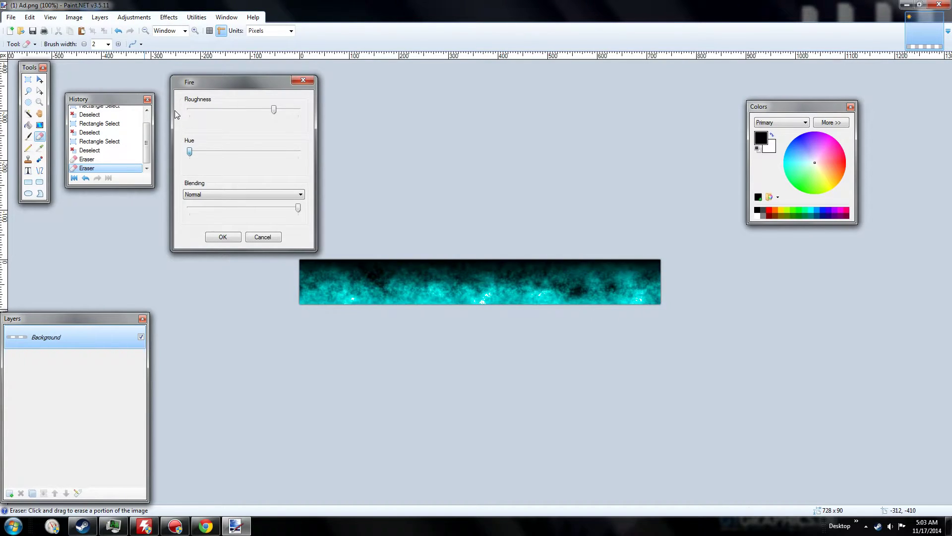
pyautogui.moveTo(189, 152); pyautogui.dragTo(247, 144)
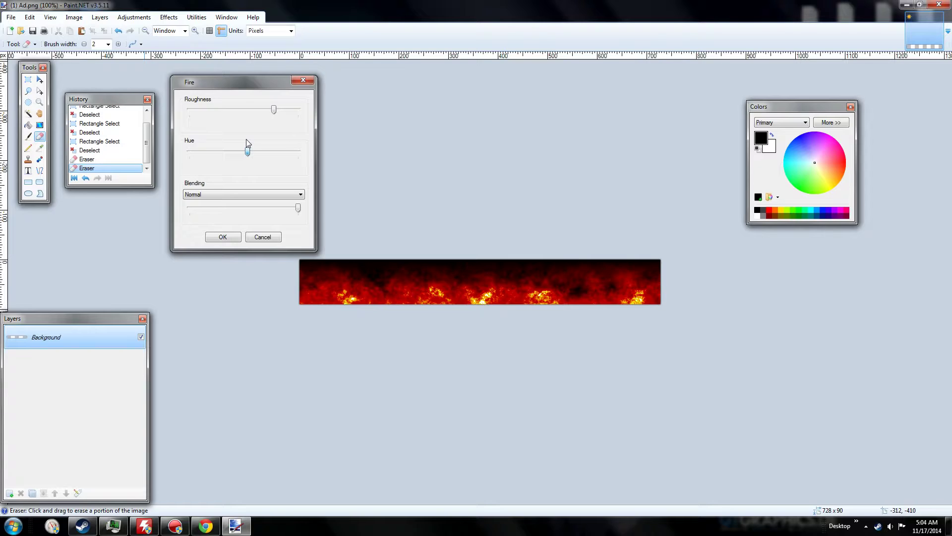
pyautogui.click(249, 193)
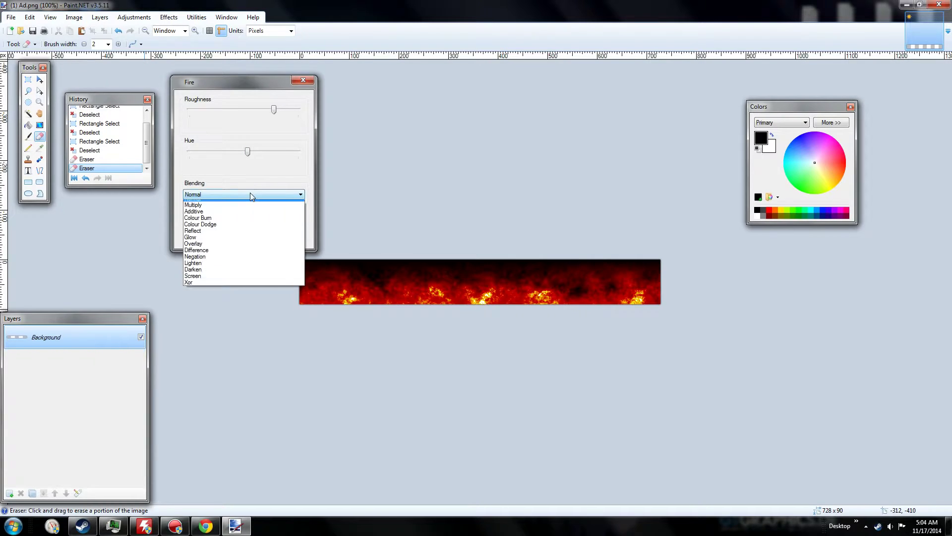
pyautogui.click(249, 194)
pyautogui.click(227, 236)
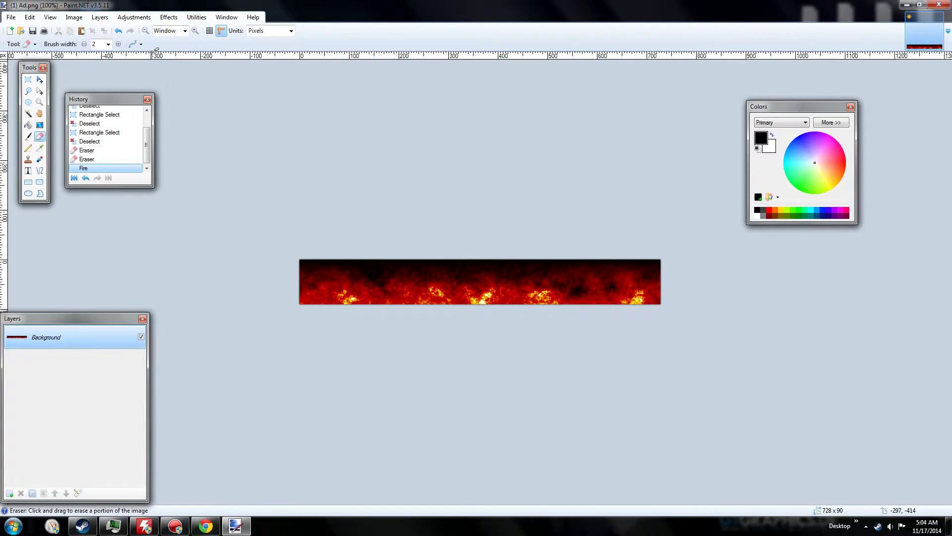
pyautogui.hotkey('alt', 'c')
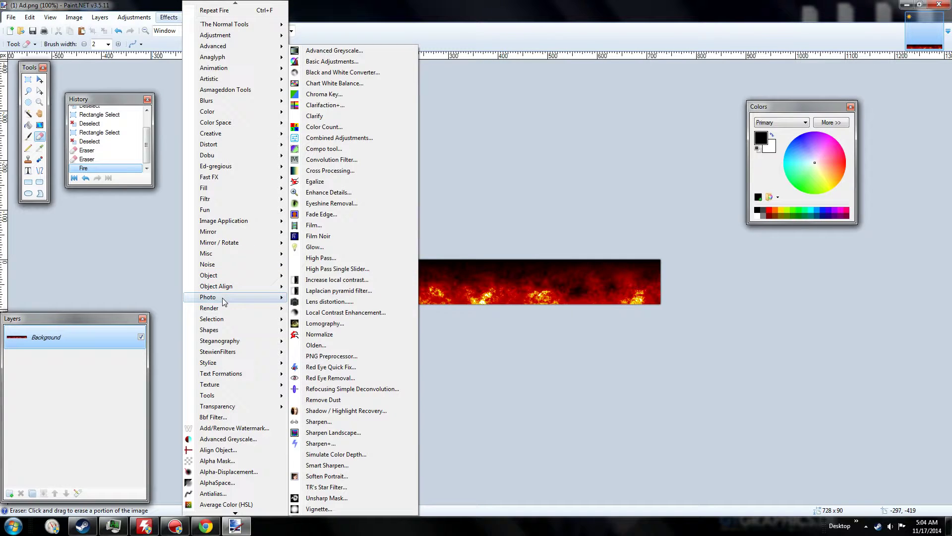
# - Apply Photo > Glow to the fire banner with brightness dropped to about -10
pyautogui.click(314, 247)
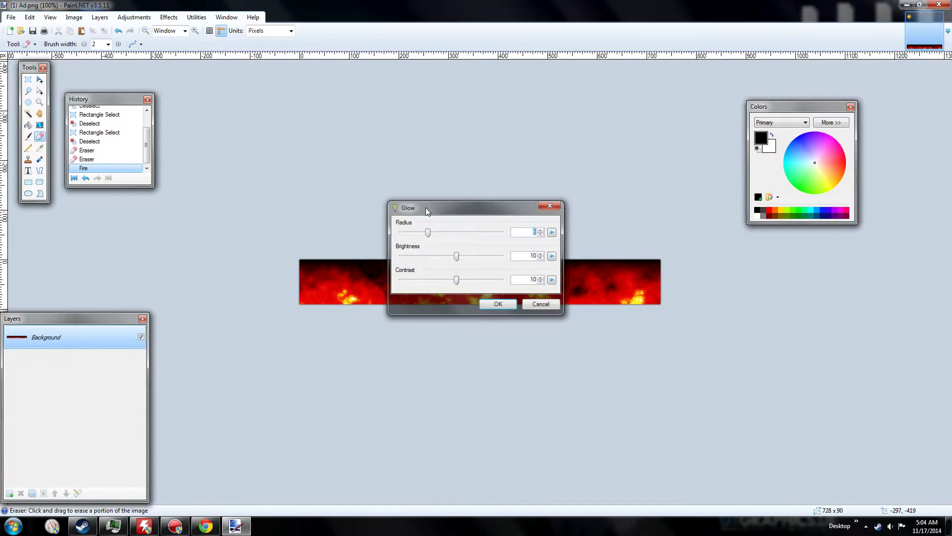
pyautogui.moveTo(426, 208); pyautogui.dragTo(337, 84)
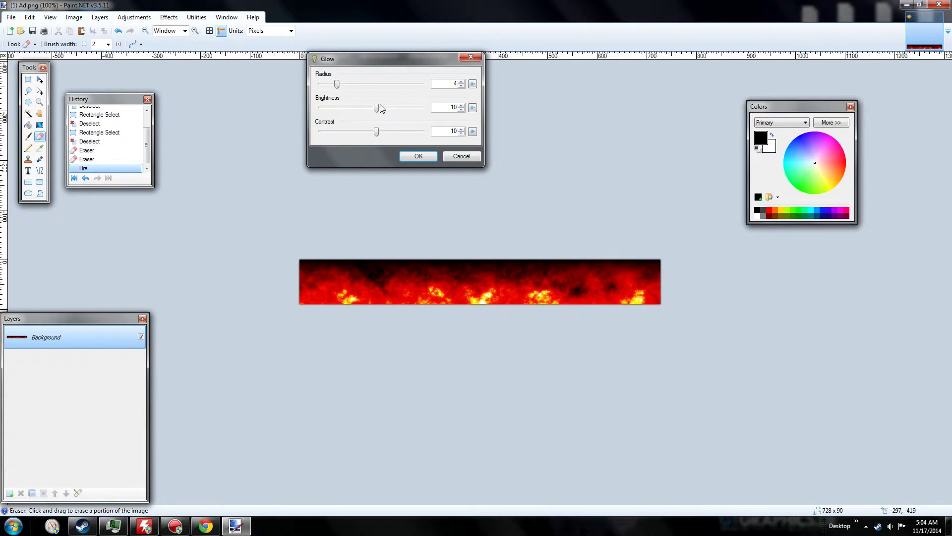
pyautogui.moveTo(378, 107); pyautogui.dragTo(346, 89)
pyautogui.click(405, 157)
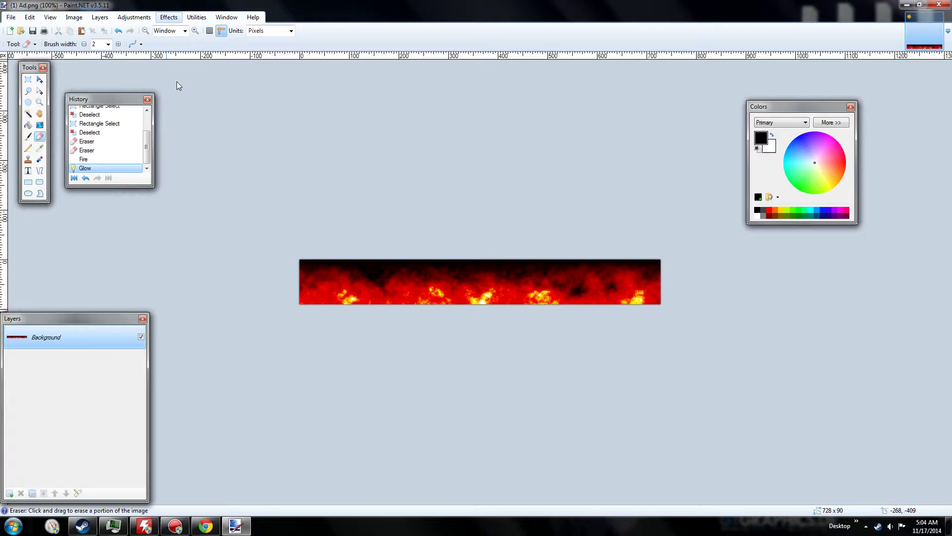
# - Apply Photo > Fade Edge with width 200 and power 0.06 to the fire banner
pyautogui.click(168, 17)
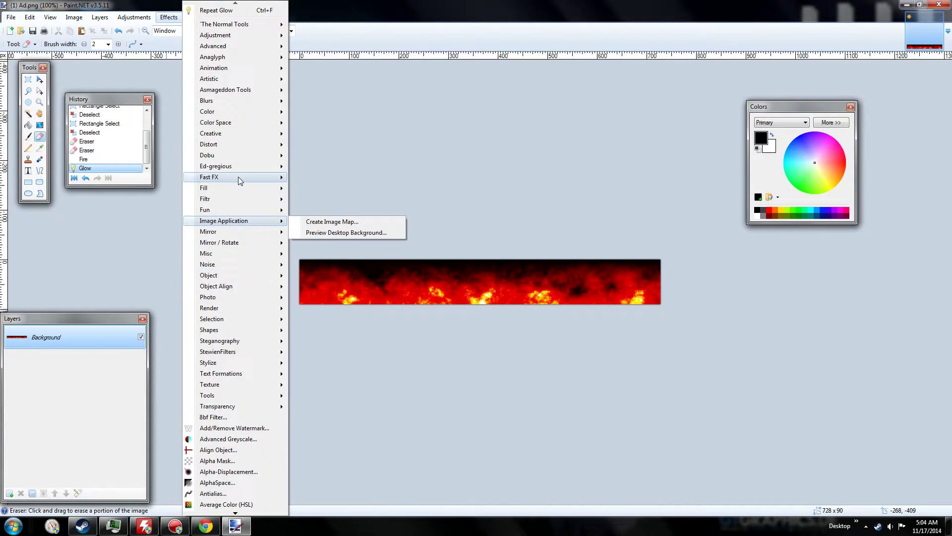
pyautogui.moveTo(230, 295)
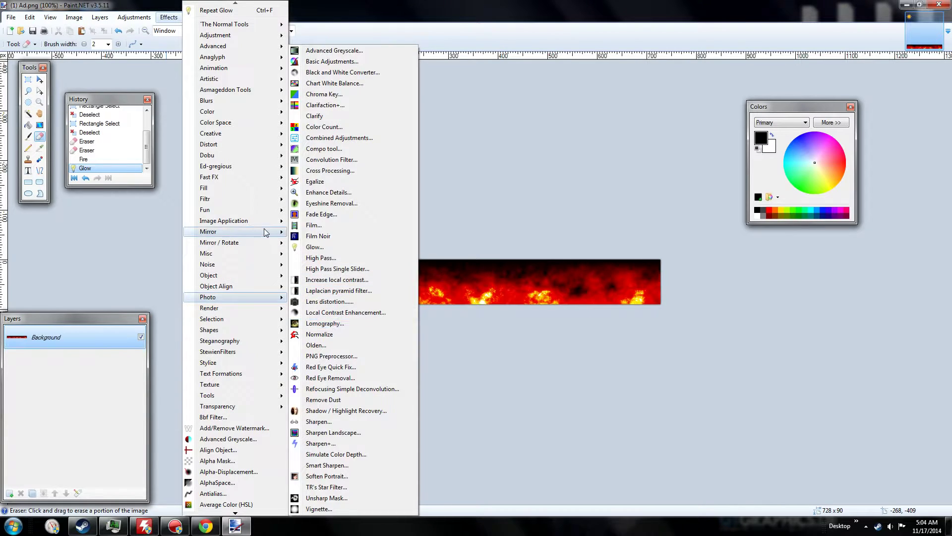
pyautogui.click(322, 207)
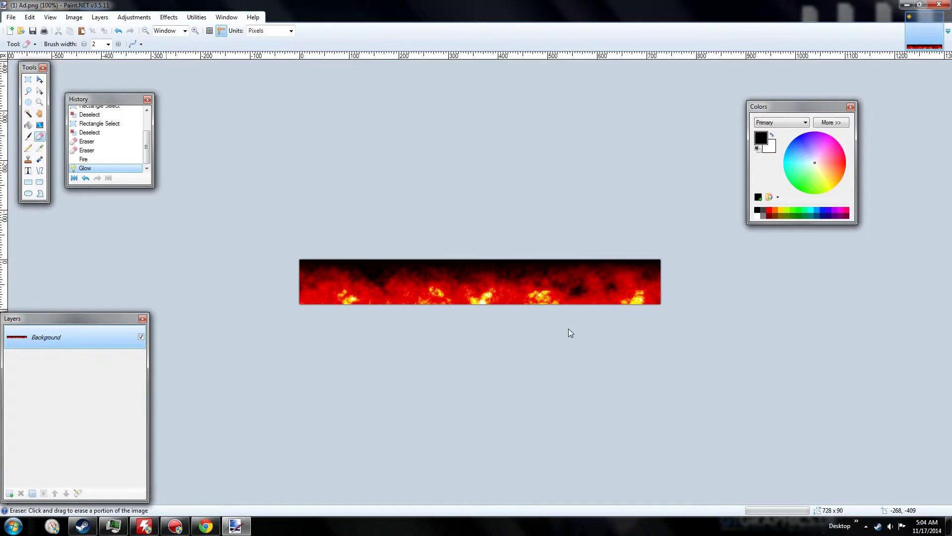
pyautogui.moveTo(457, 218); pyautogui.dragTo(441, 63)
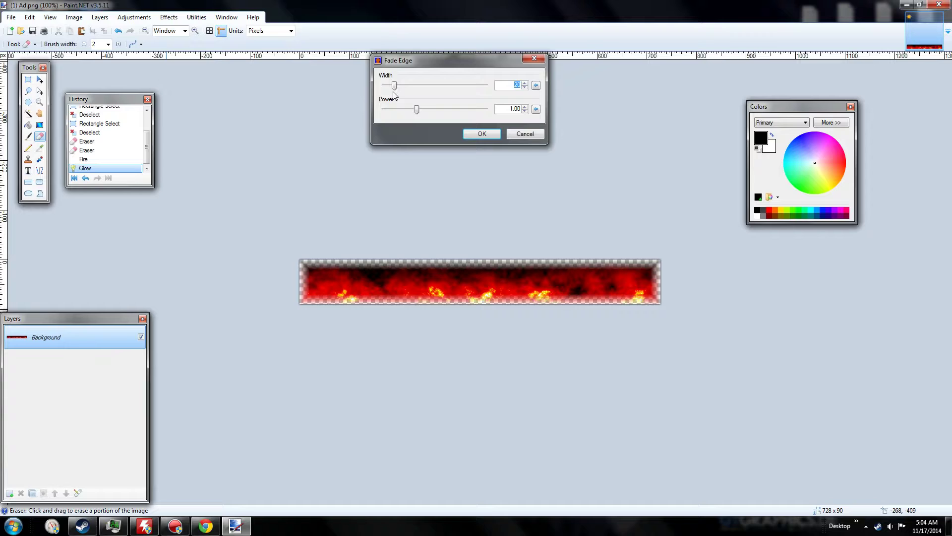
pyautogui.moveTo(395, 87); pyautogui.dragTo(503, 95)
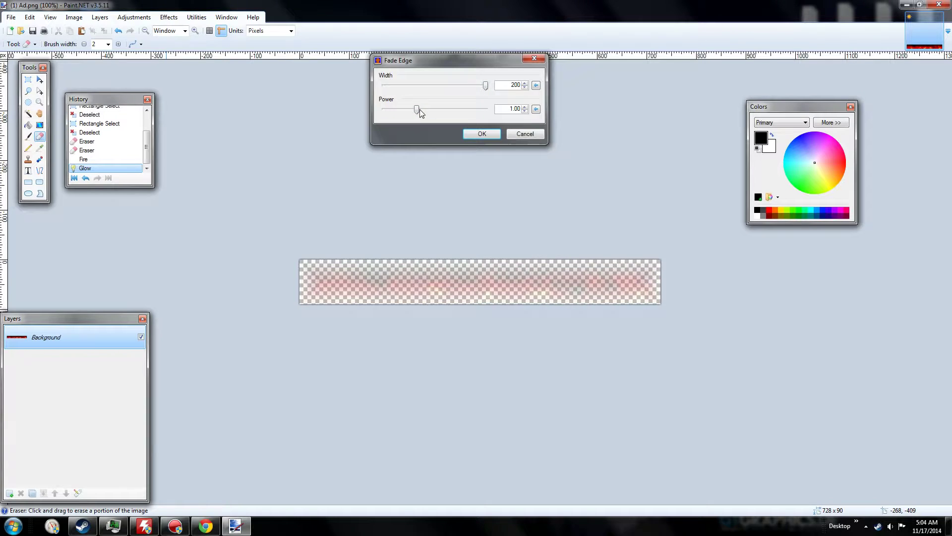
pyautogui.moveTo(420, 109); pyautogui.dragTo(394, 111)
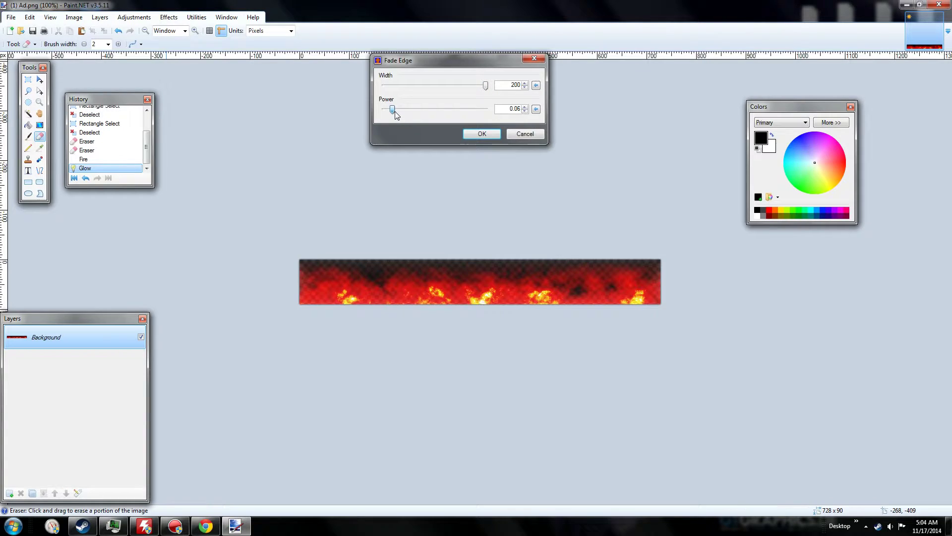
pyautogui.click(479, 134)
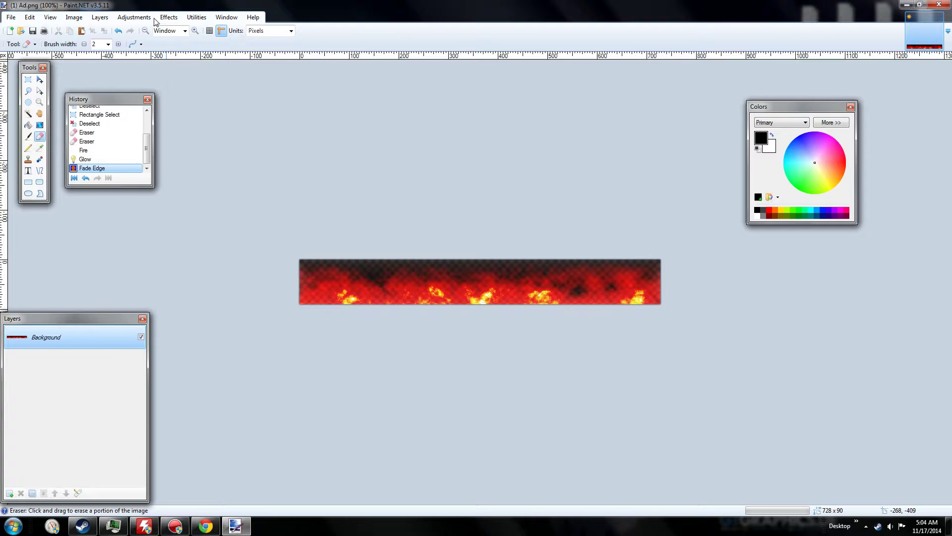
pyautogui.click(169, 17)
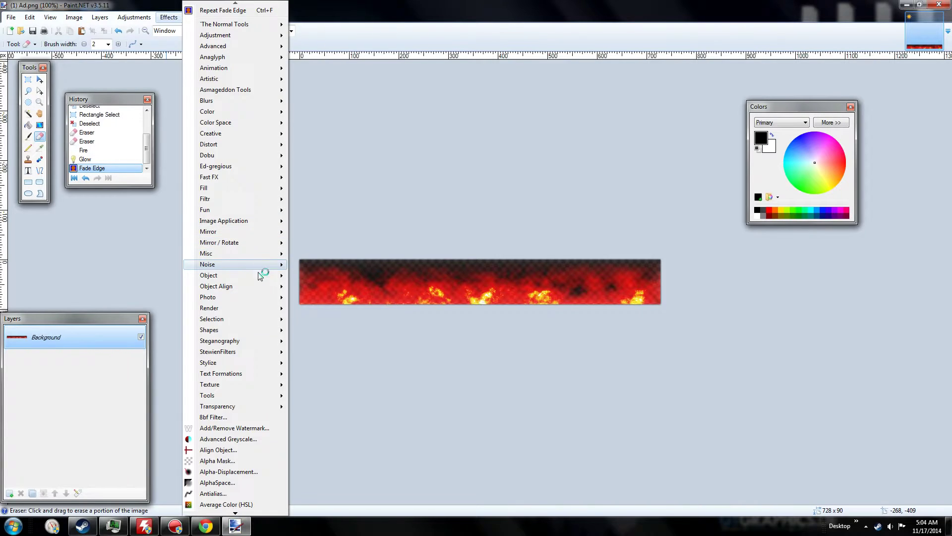
pyautogui.moveTo(246, 305)
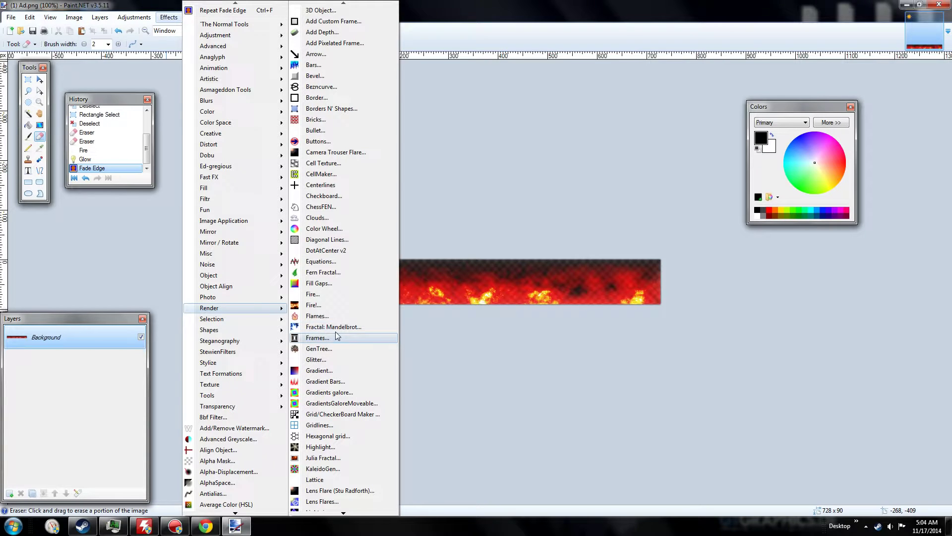
pyautogui.click(349, 491)
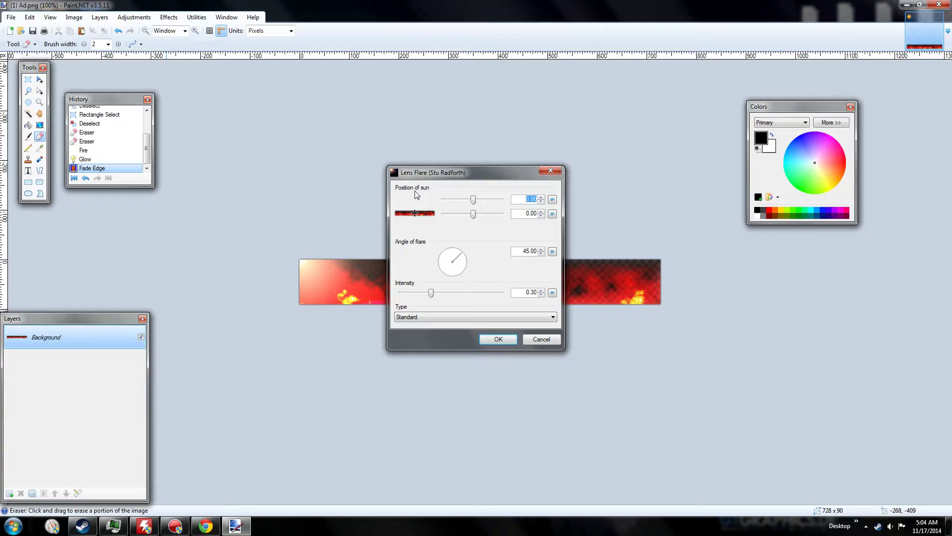
pyautogui.moveTo(428, 171); pyautogui.dragTo(402, 38)
pyautogui.moveTo(401, 157)
pyautogui.mouseDown()
pyautogui.moveTo(475, 157)
pyautogui.moveTo(406, 156)
pyautogui.mouseUp()
pyautogui.moveTo(425, 124); pyautogui.dragTo(437, 139)
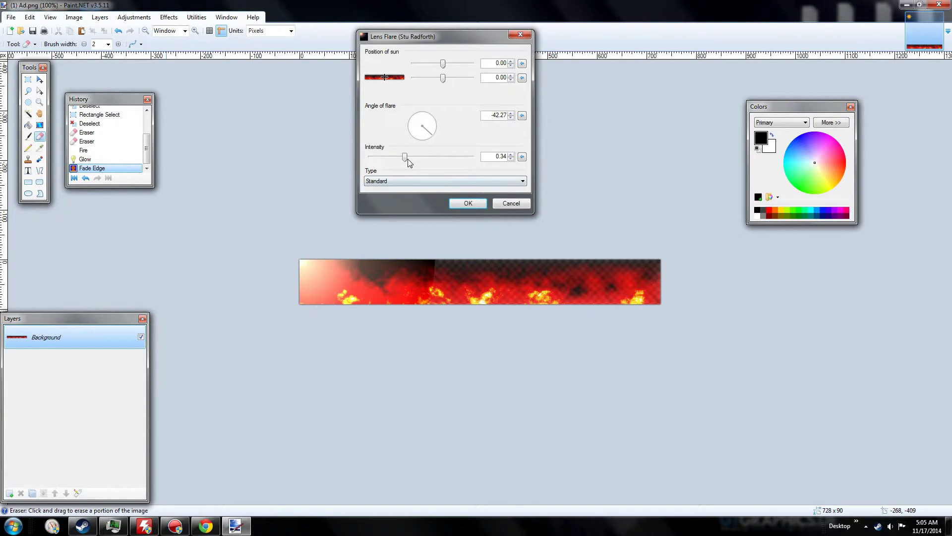
pyautogui.moveTo(408, 159); pyautogui.dragTo(473, 170)
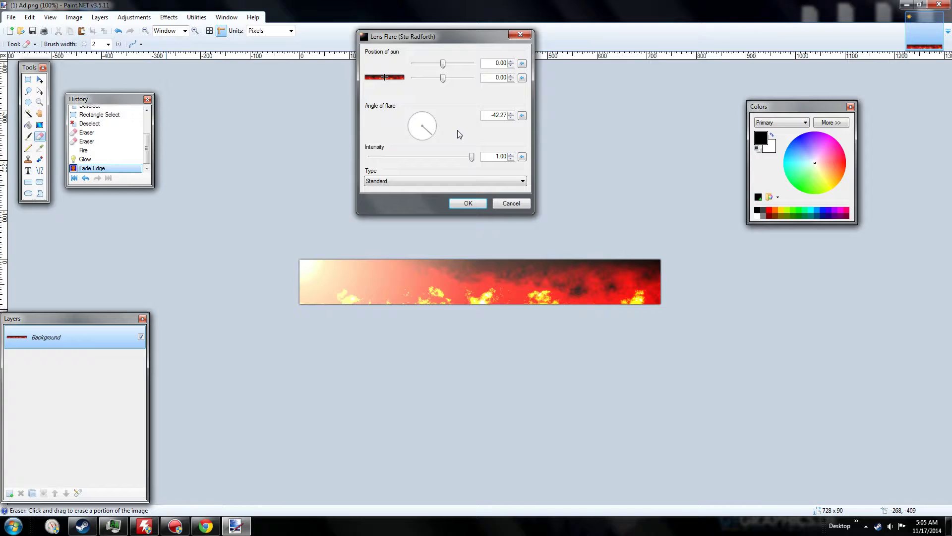
pyautogui.click(433, 185)
pyautogui.click(424, 202)
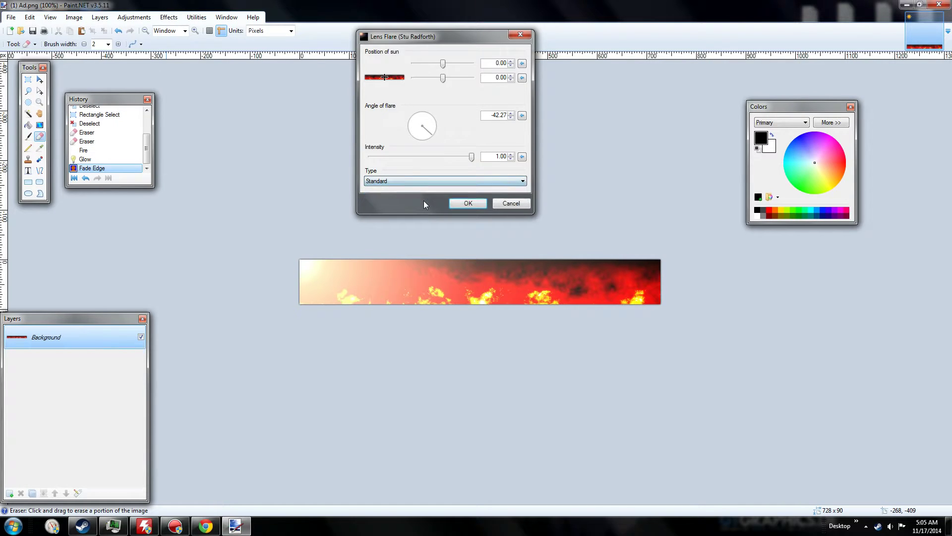
pyautogui.click(421, 180)
pyautogui.click(414, 196)
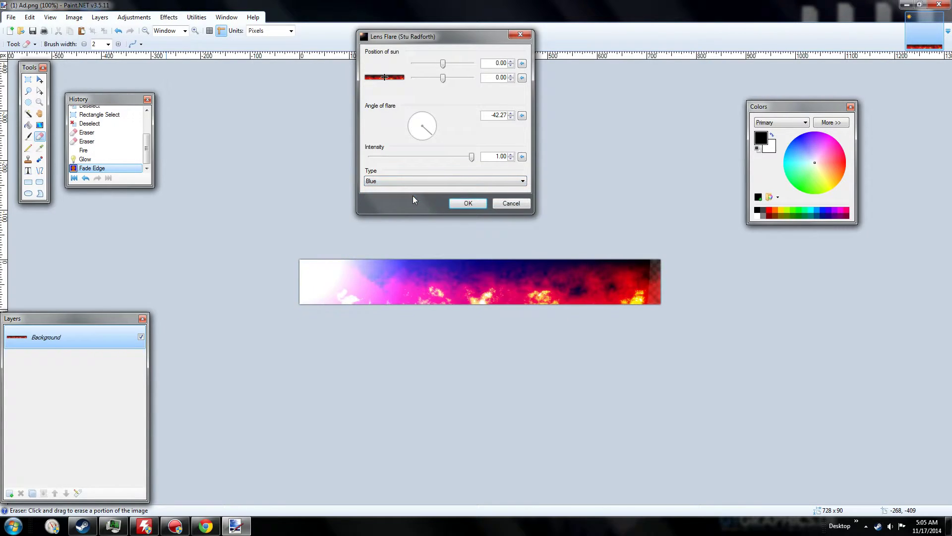
pyautogui.moveTo(472, 158); pyautogui.dragTo(385, 158)
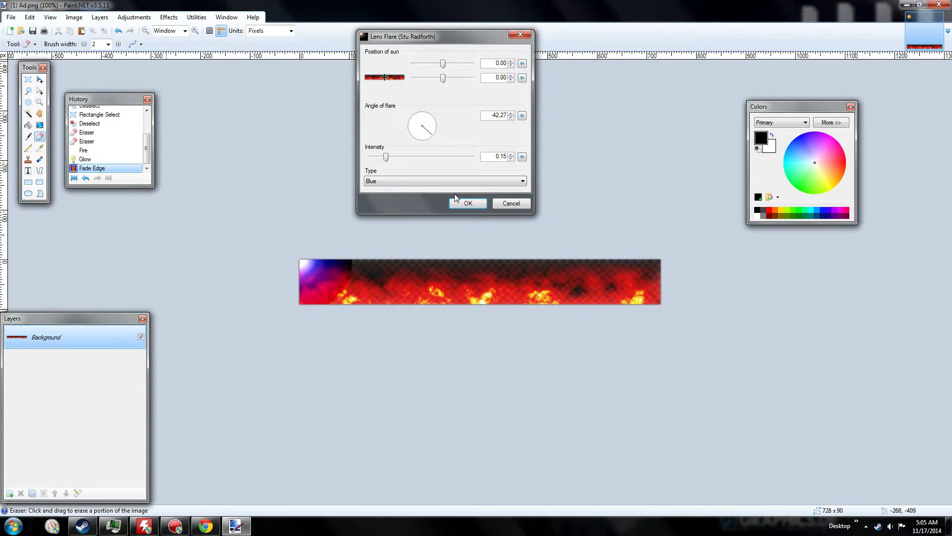
pyautogui.click(502, 208)
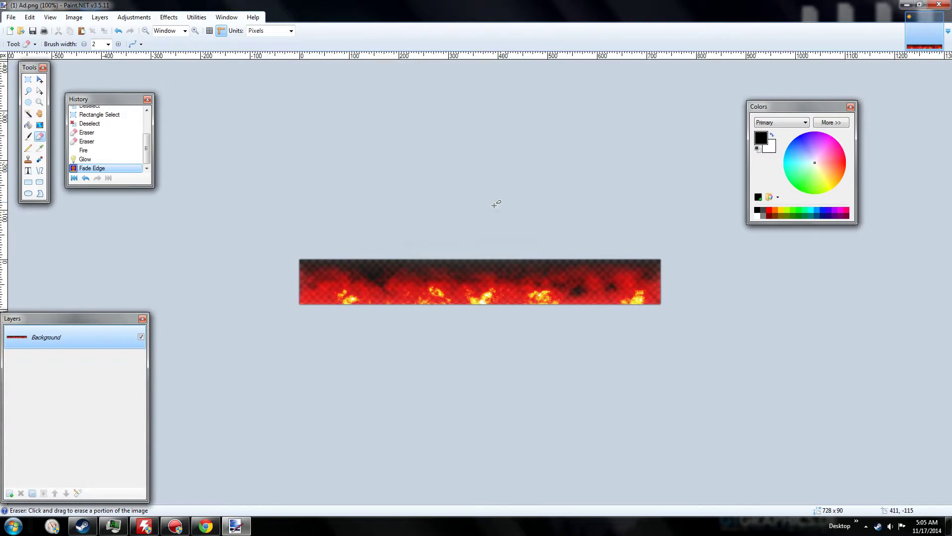
# - Add a new Layer 2 above the fire and choose the Hexagonal grid render
pyautogui.click(99, 17)
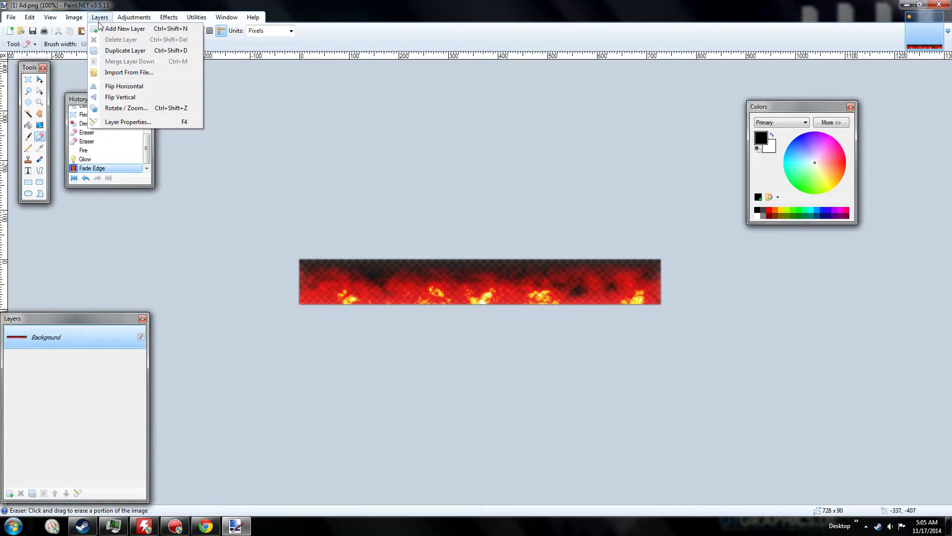
pyautogui.click(106, 28)
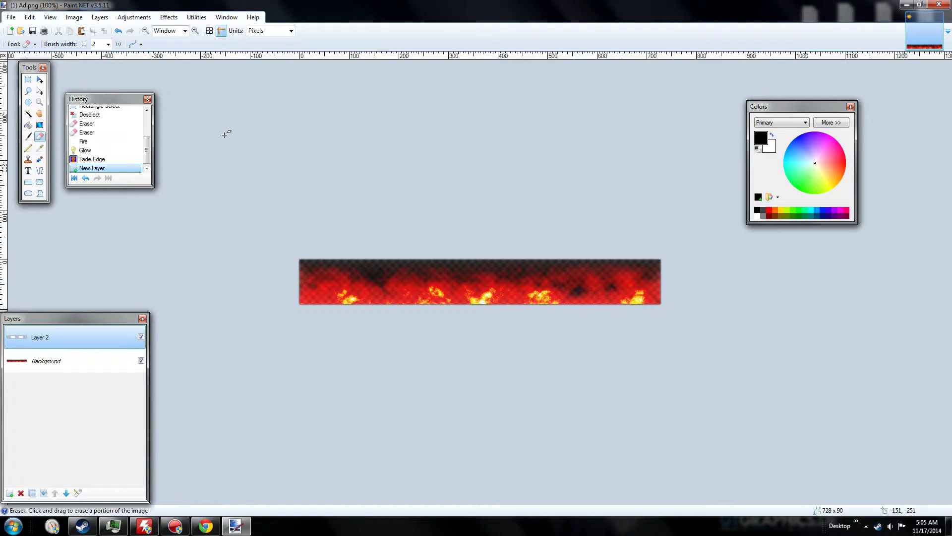
pyautogui.click(169, 17)
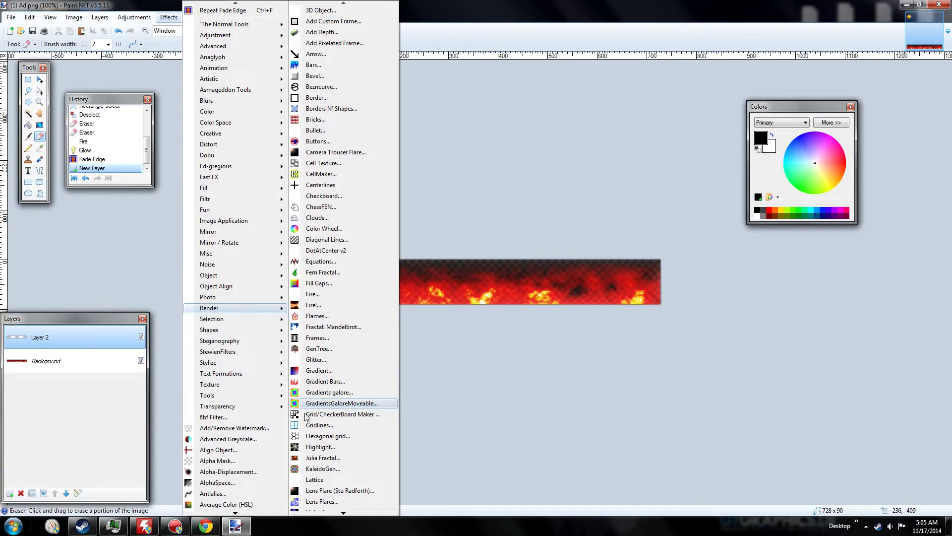
pyautogui.click(330, 436)
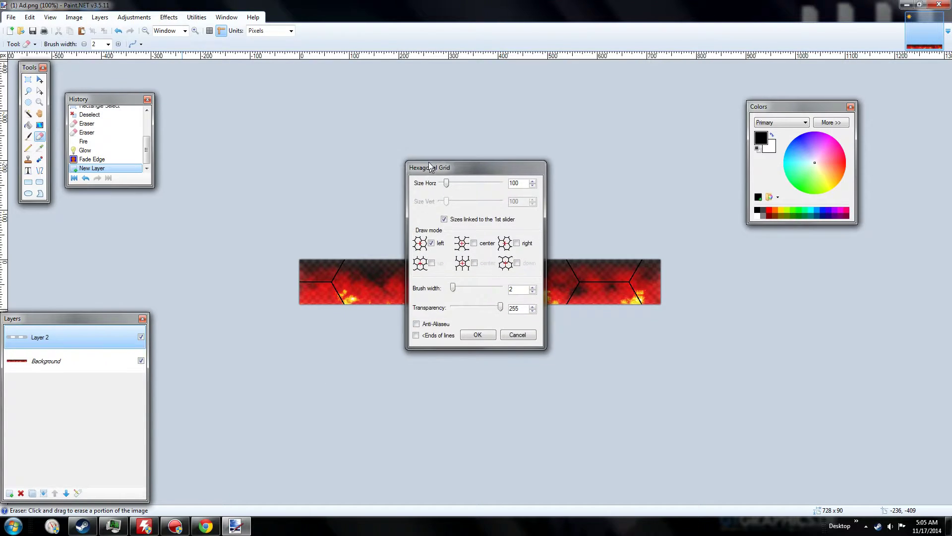
# - Render a hexagonal grid of size 15 with anti-aliasing and lowered transparency onto Layer 2
pyautogui.moveTo(434, 168)
pyautogui.mouseDown()
pyautogui.moveTo(400, 11)
pyautogui.moveTo(411, 33)
pyautogui.mouseUp()
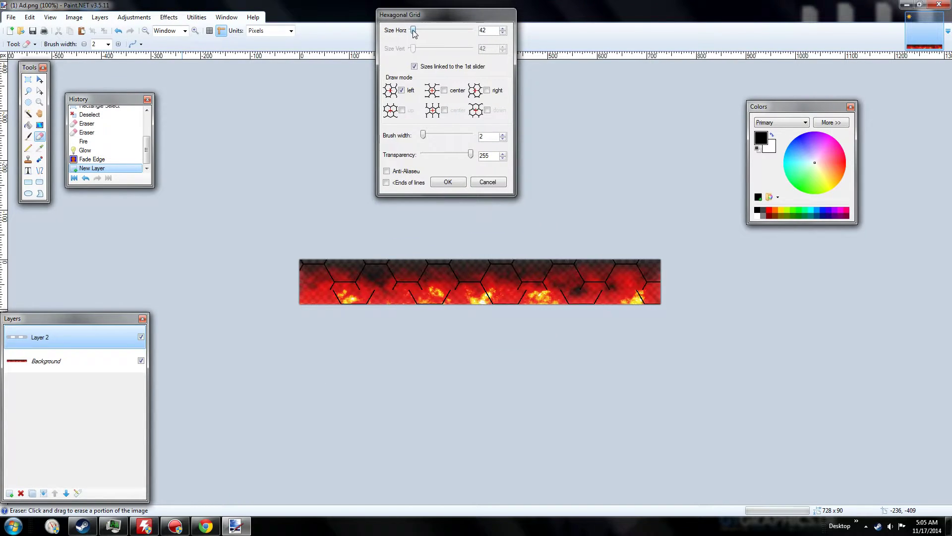
pyautogui.click(503, 28)
pyautogui.click(503, 29)
pyautogui.click(502, 28)
pyautogui.click(503, 29)
pyautogui.click(503, 29)
pyautogui.click(503, 29)
pyautogui.click(503, 29)
pyautogui.click(503, 28)
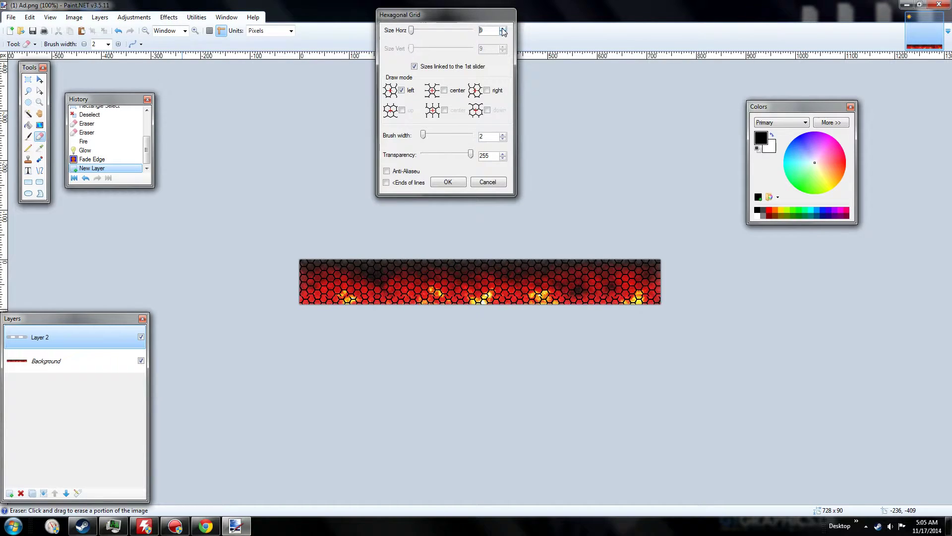
pyautogui.click(503, 29)
pyautogui.click(503, 29)
pyautogui.click(503, 29)
pyautogui.click(503, 28)
pyautogui.click(503, 29)
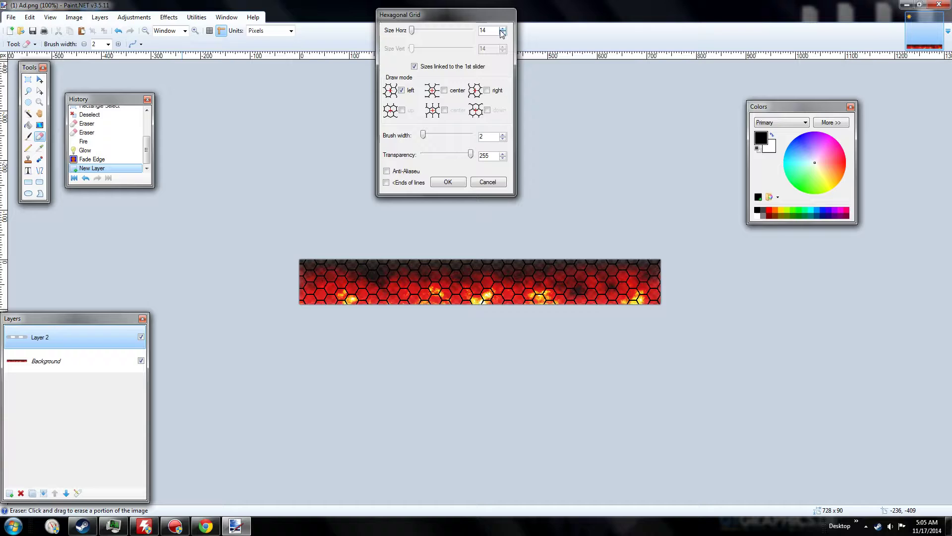
pyautogui.click(502, 30)
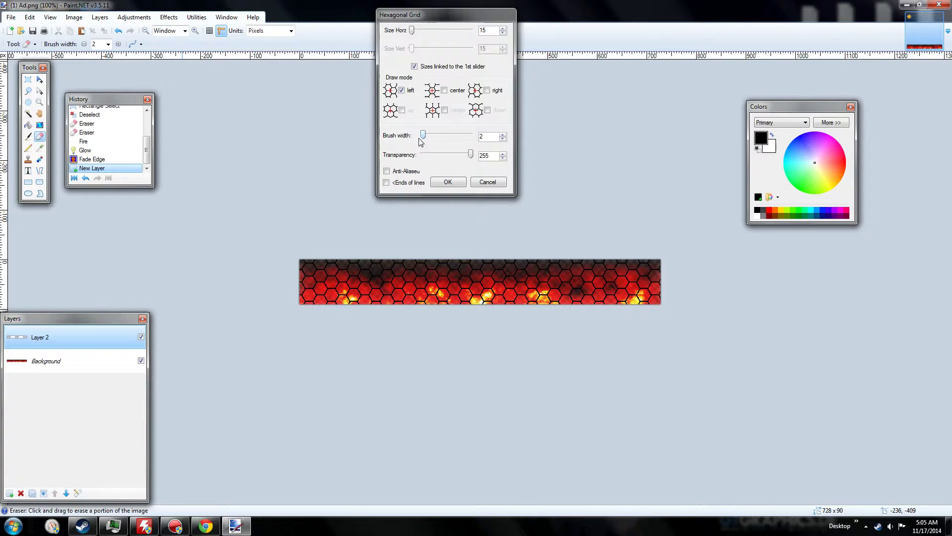
pyautogui.click(394, 171)
pyautogui.moveTo(469, 156); pyautogui.dragTo(441, 155)
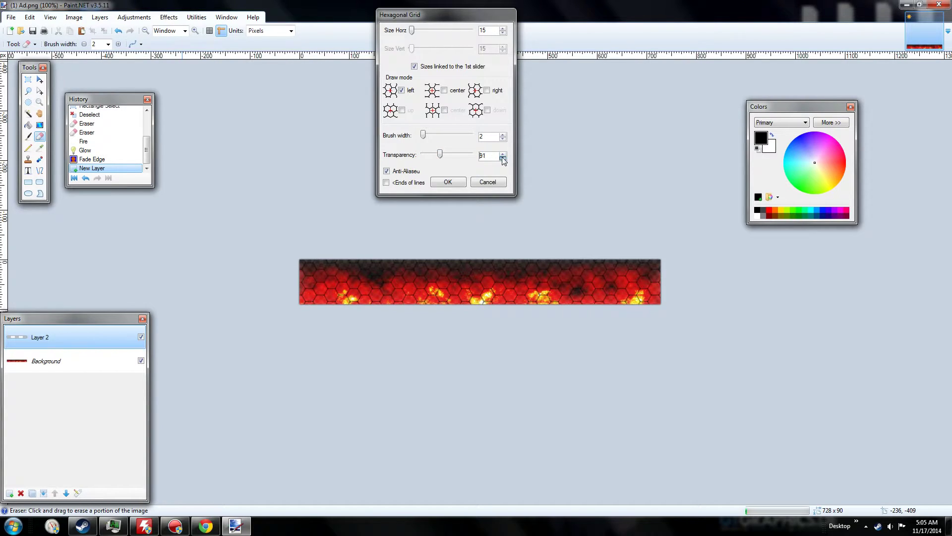
pyautogui.click(441, 183)
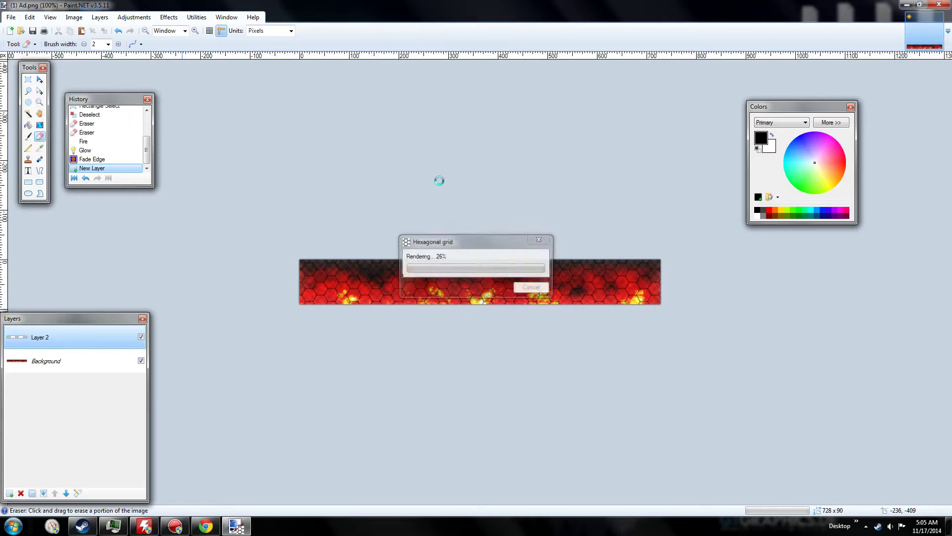
# - Try lowering Layer 2's opacity in Layer Properties, then cancel the change
pyautogui.click(175, 20)
pyautogui.moveTo(148, 22)
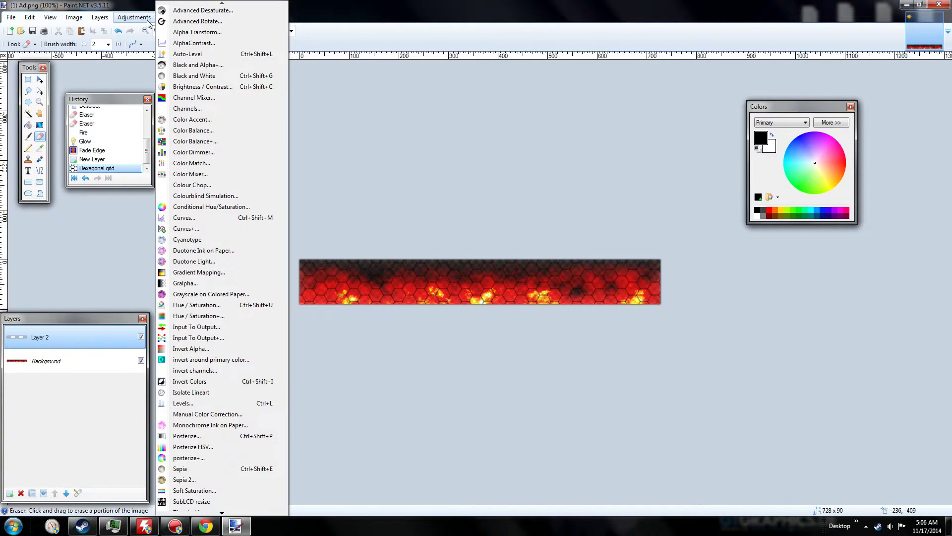
pyautogui.moveTo(100, 17)
pyautogui.click(115, 122)
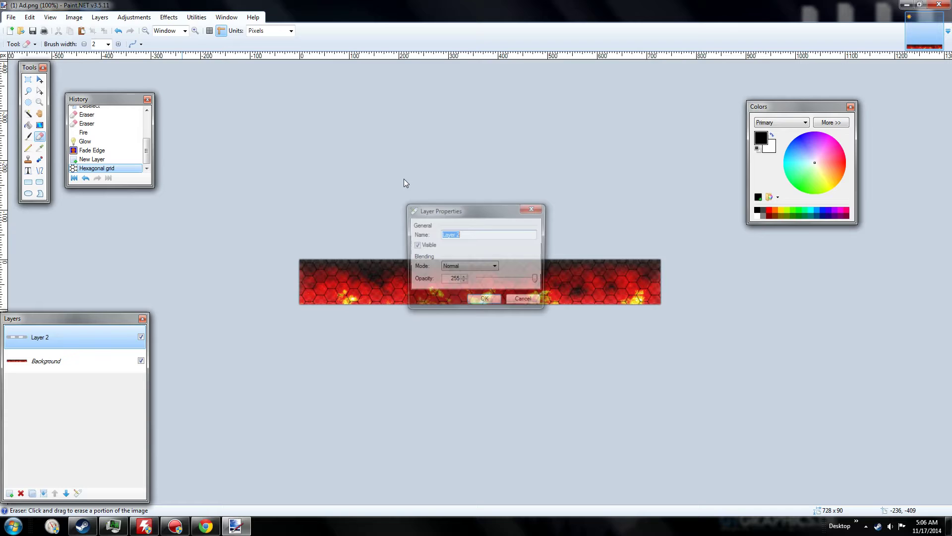
pyautogui.moveTo(445, 212); pyautogui.dragTo(437, 105)
pyautogui.moveTo(529, 175); pyautogui.dragTo(499, 171)
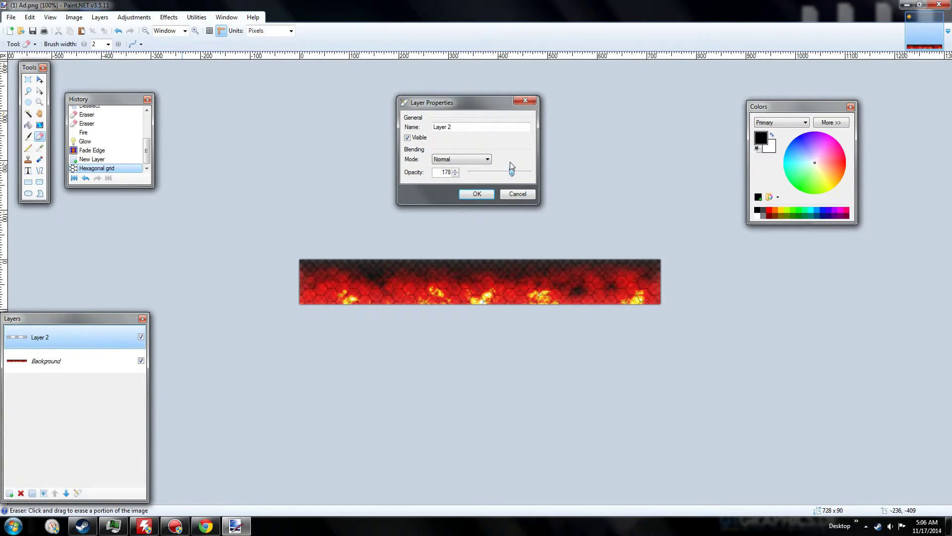
pyautogui.click(518, 193)
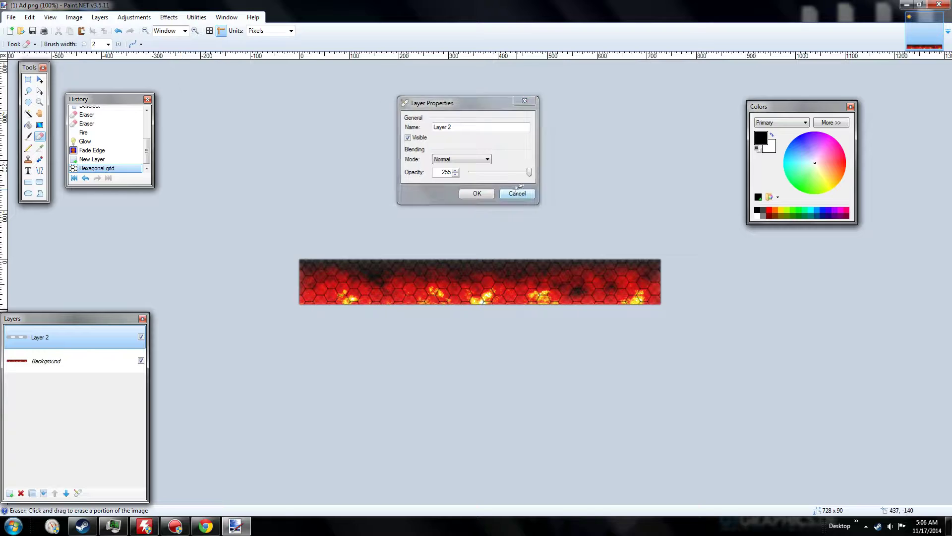
# - Apply a Photo > Glow to the hexagonal grid layer
pyautogui.click(168, 17)
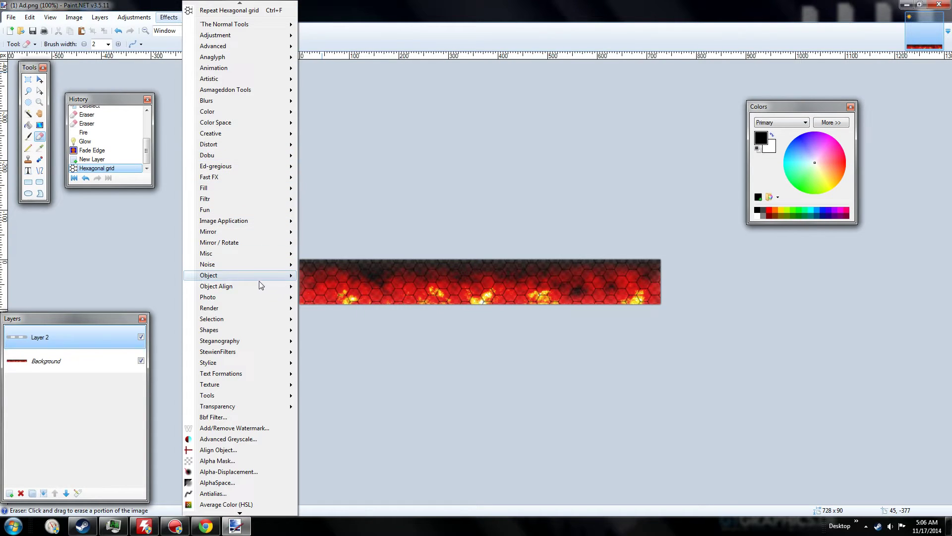
pyautogui.moveTo(244, 296)
pyautogui.click(359, 246)
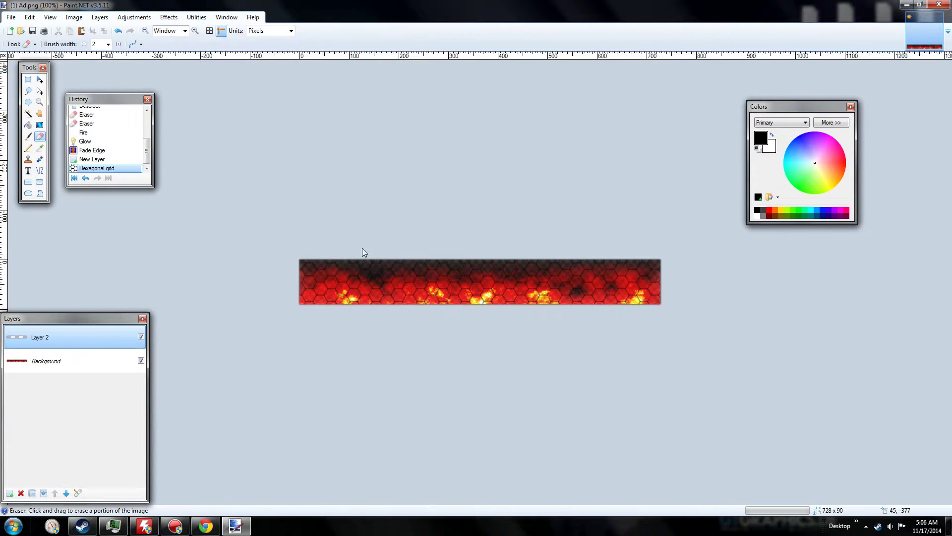
pyautogui.moveTo(512, 213); pyautogui.dragTo(482, 93)
pyautogui.click(469, 184)
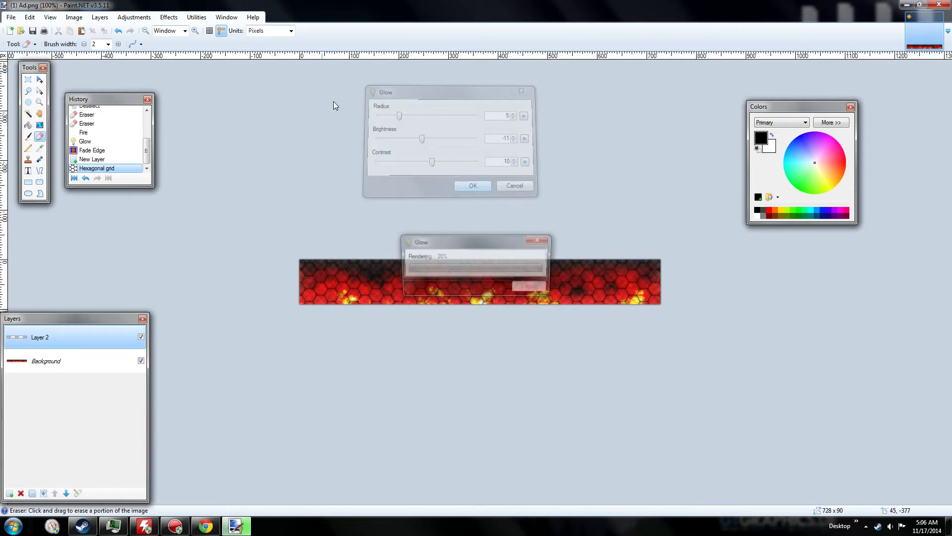
# - Apply a small-radius Gaussian Blur to soften the hexagonal grid
pyautogui.click(173, 18)
pyautogui.moveTo(215, 103)
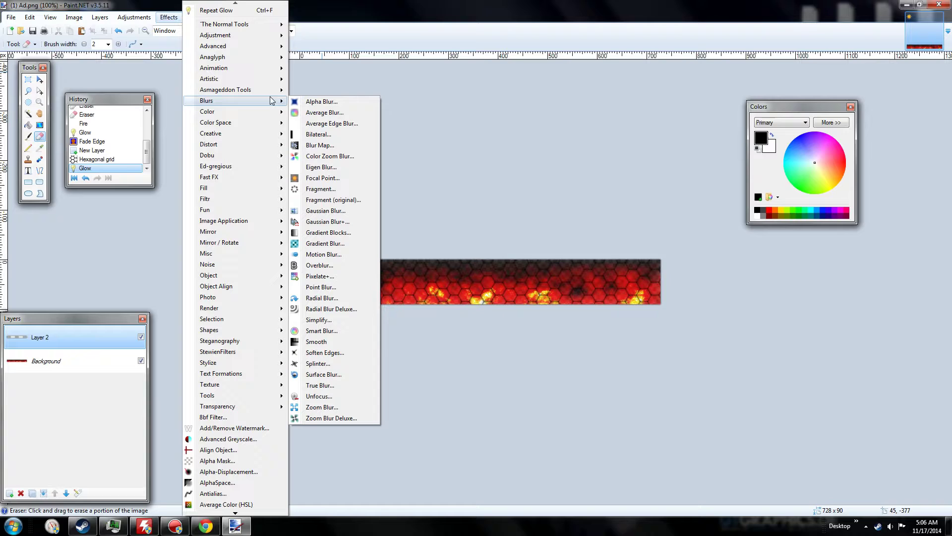
pyautogui.click(336, 210)
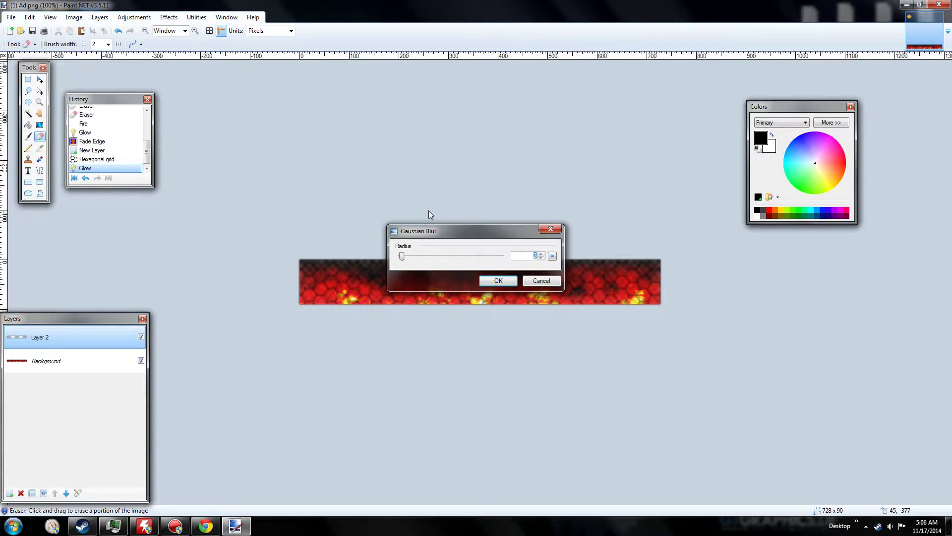
pyautogui.moveTo(419, 233); pyautogui.dragTo(404, 179)
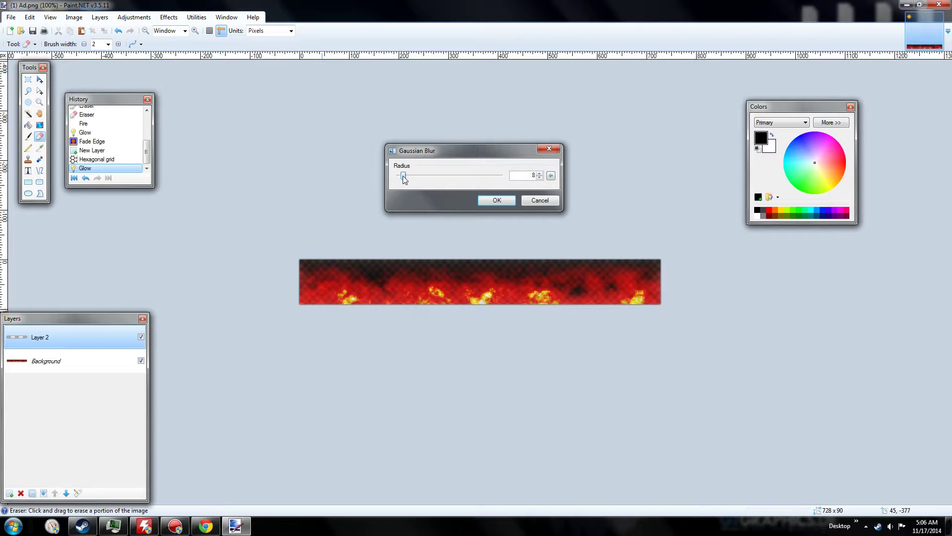
pyautogui.click(539, 178)
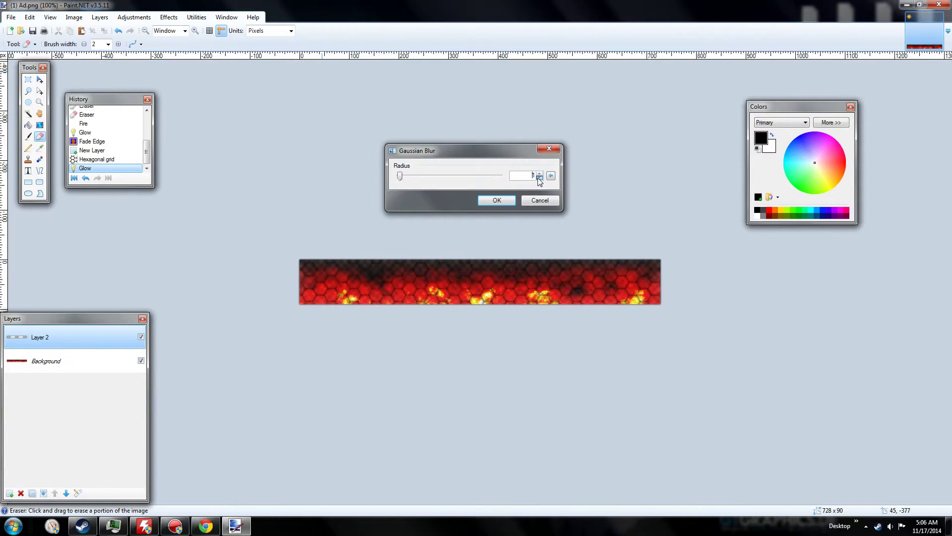
pyautogui.click(496, 200)
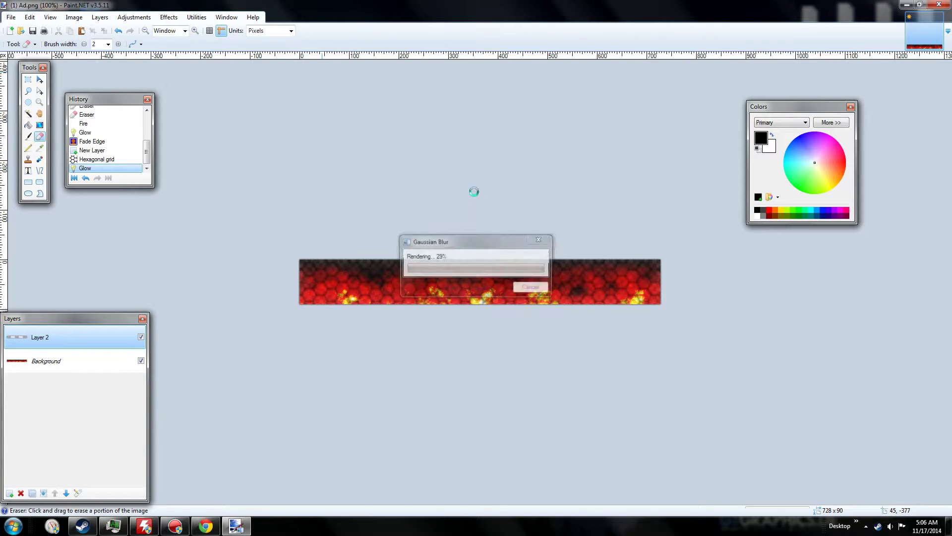
# - Apply Fade Edge (width 200, power 0.33) to the hexagon grid, then add empty Layer 3
pyautogui.click(168, 19)
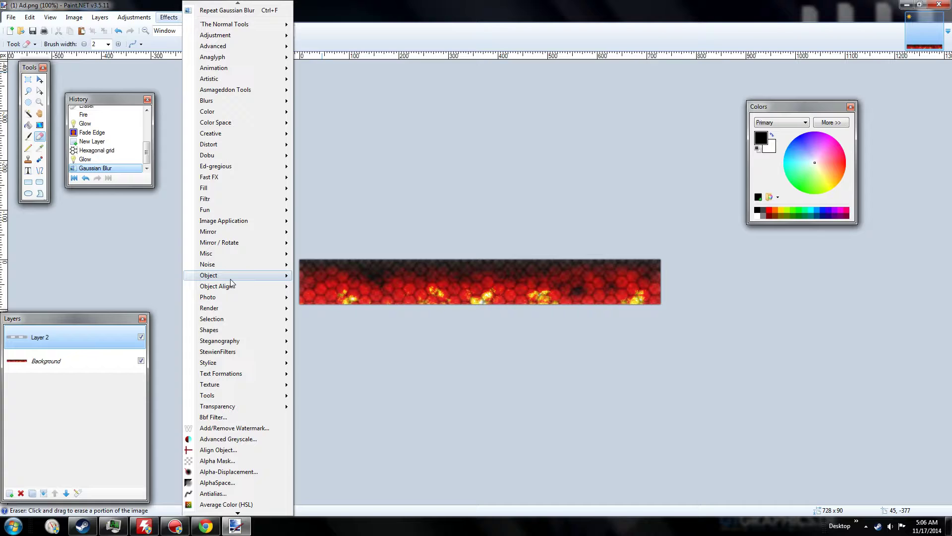
pyautogui.moveTo(228, 276)
pyautogui.moveTo(242, 298)
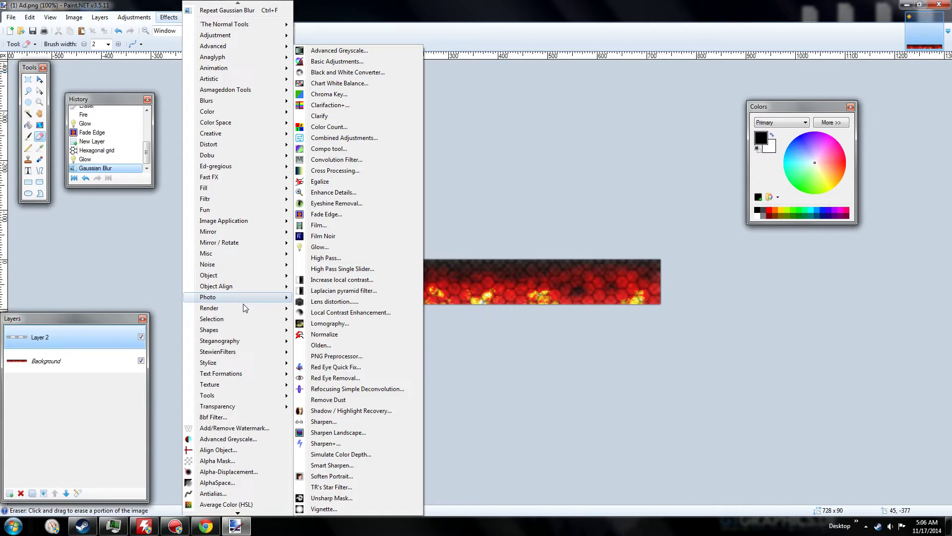
pyautogui.click(327, 214)
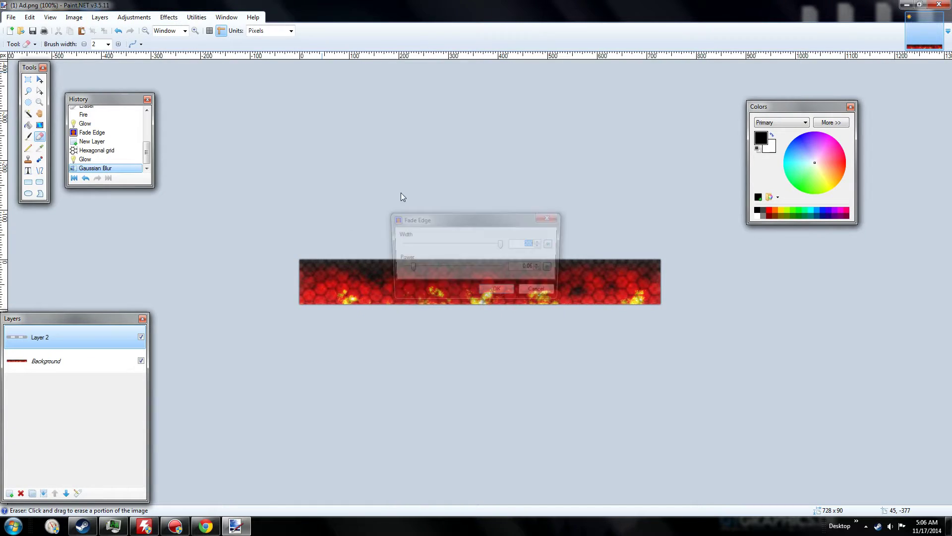
pyautogui.moveTo(430, 124); pyautogui.dragTo(425, 100)
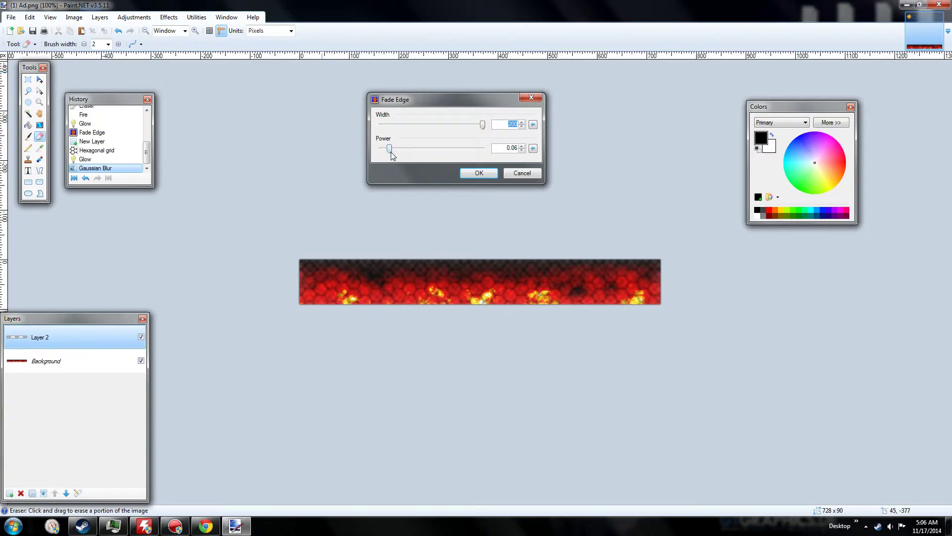
pyautogui.moveTo(390, 149); pyautogui.dragTo(402, 144)
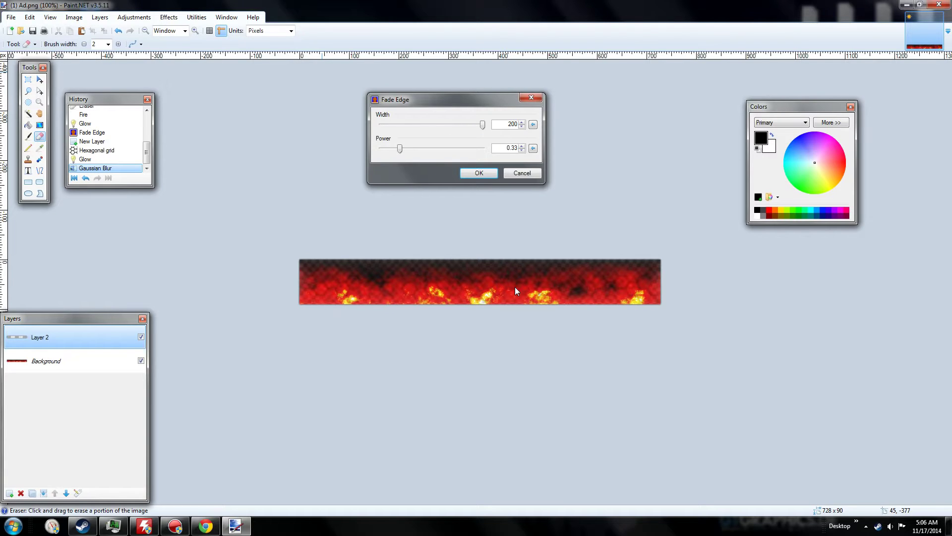
pyautogui.click(495, 172)
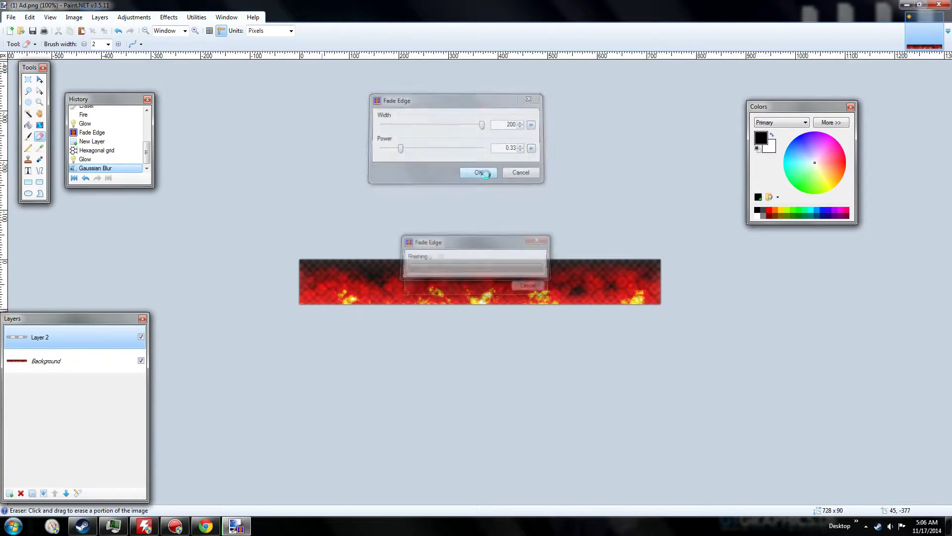
pyautogui.click(100, 17)
pyautogui.click(117, 28)
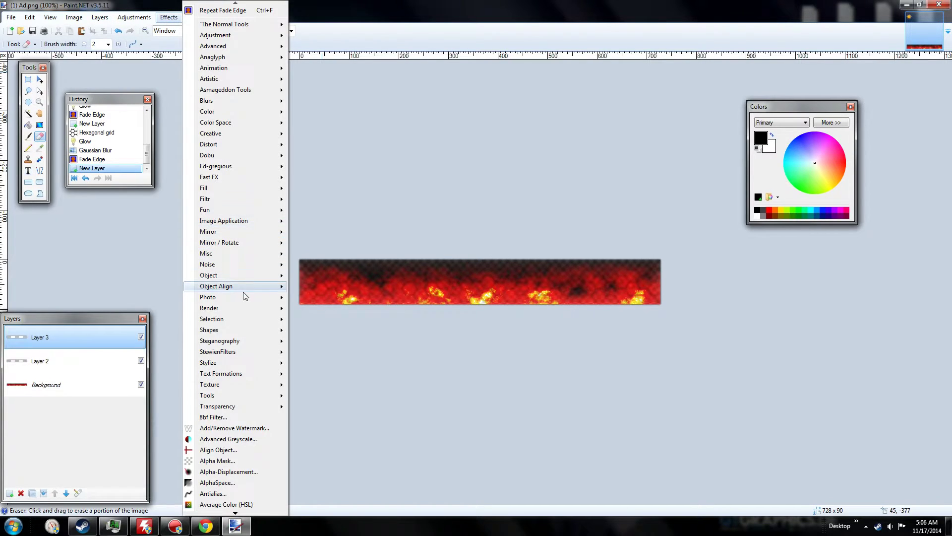
# - Render 150 LightRays on Layer 3 with alpha gradient, gradient radius -300 and random factor 300
pyautogui.moveTo(245, 308)
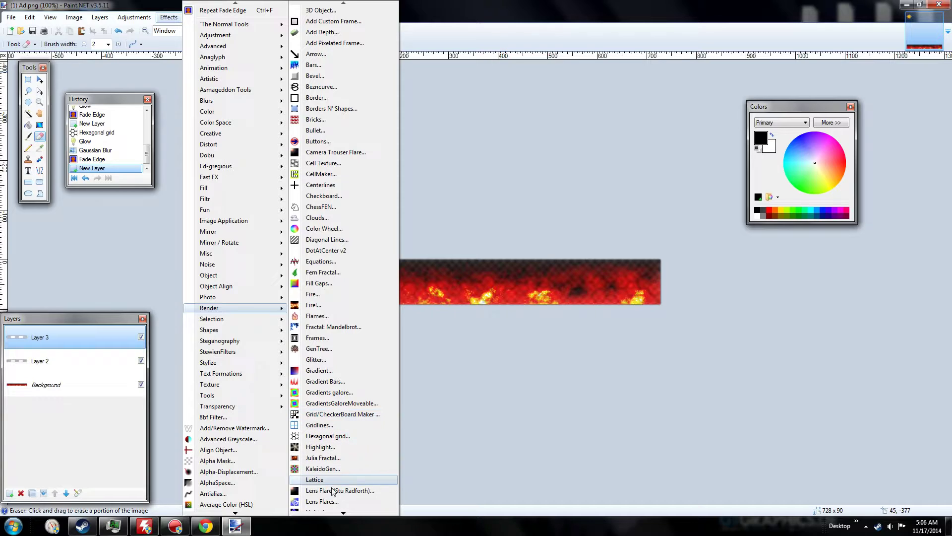
pyautogui.click(343, 513)
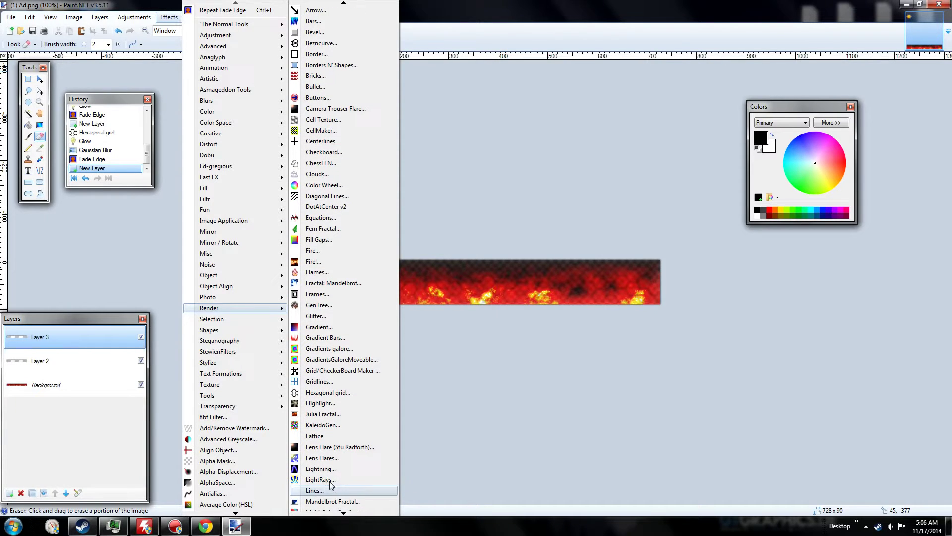
pyautogui.click(325, 470)
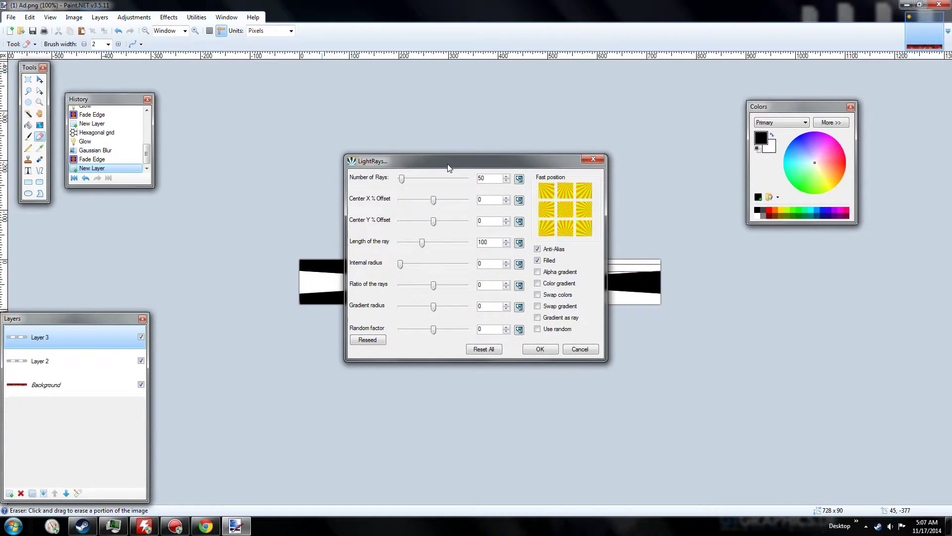
pyautogui.moveTo(449, 167); pyautogui.dragTo(358, 32)
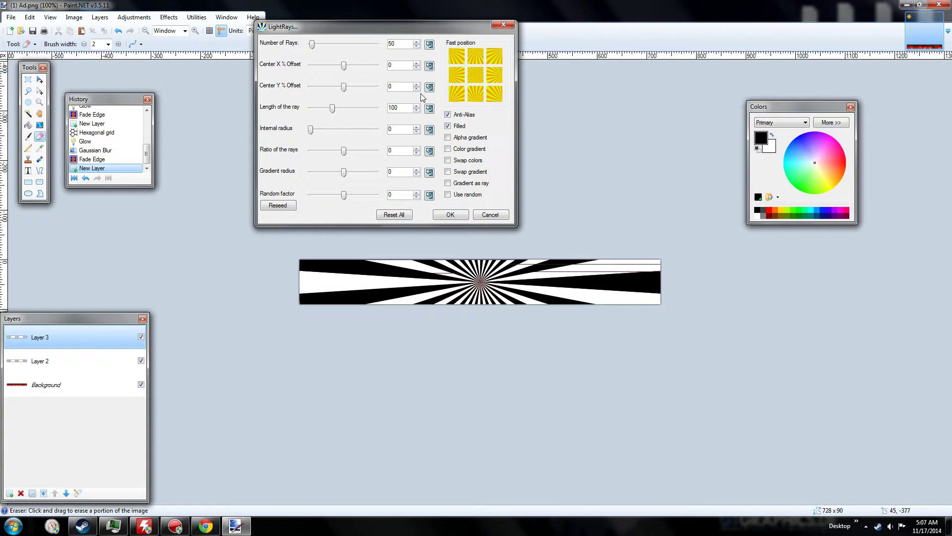
pyautogui.click(448, 137)
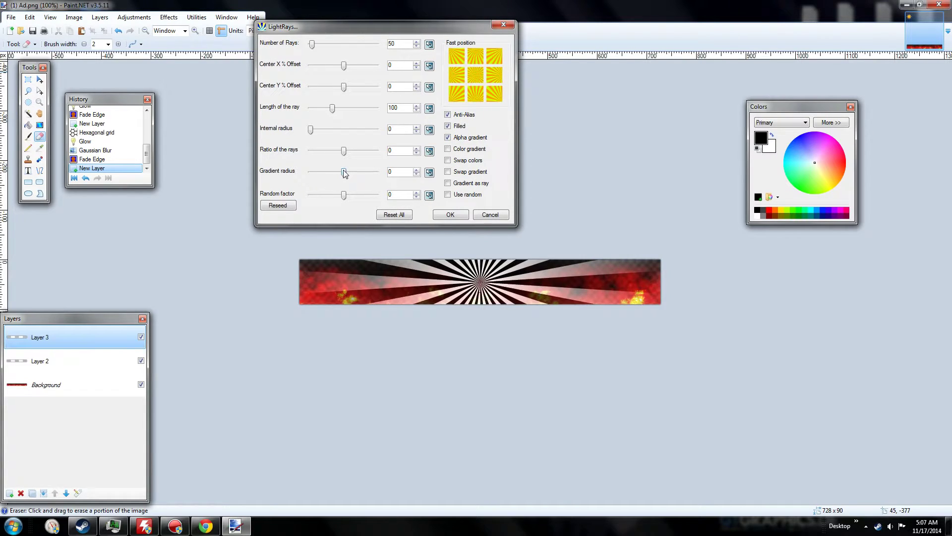
pyautogui.moveTo(345, 173); pyautogui.dragTo(310, 172)
pyautogui.moveTo(347, 198); pyautogui.dragTo(378, 197)
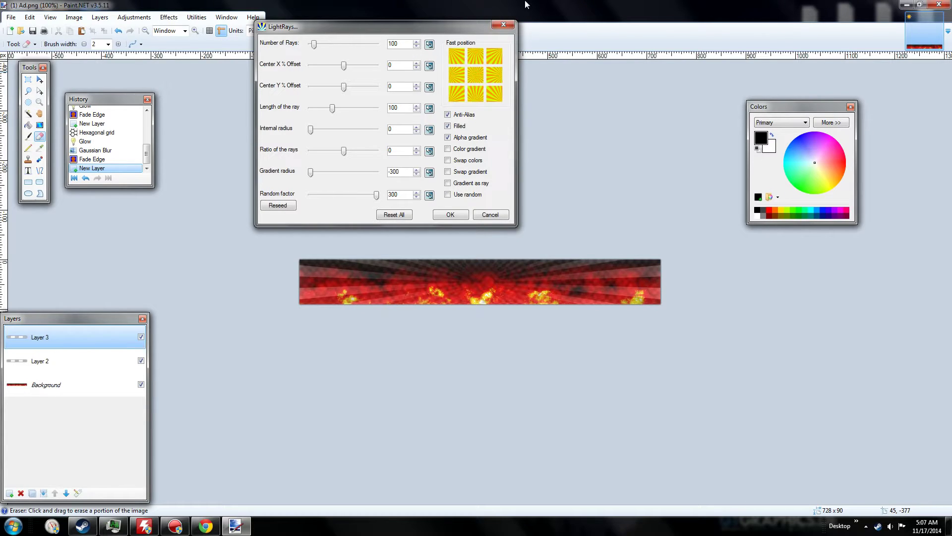
pyautogui.write('0')
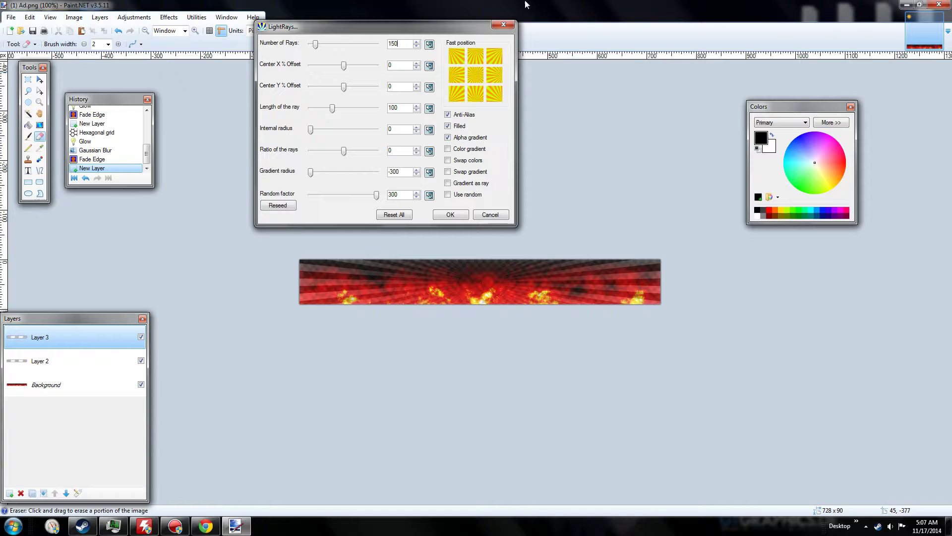
pyautogui.click(449, 215)
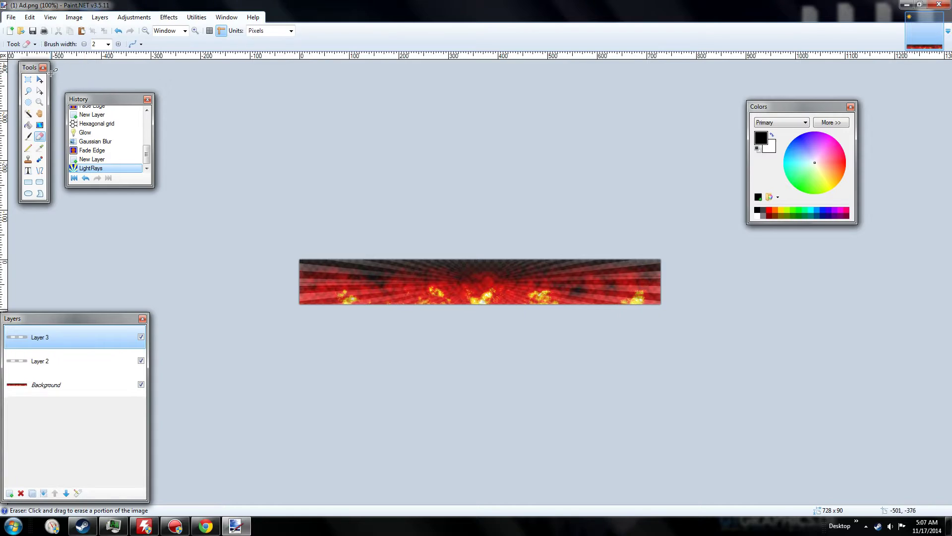
# - Switch to Rectangle Select and add an empty Layer 4 on top, leaving the Effects menu unused
pyautogui.click(28, 79)
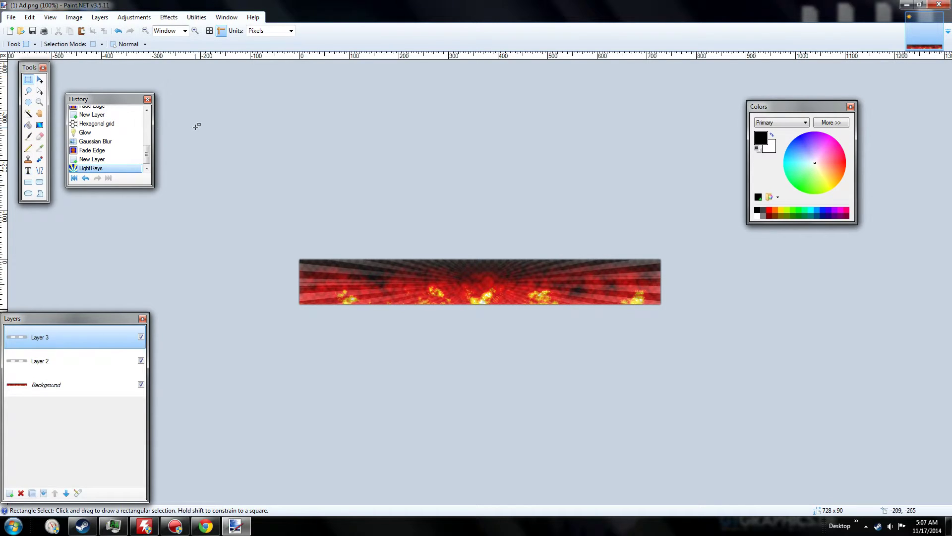
pyautogui.click(100, 17)
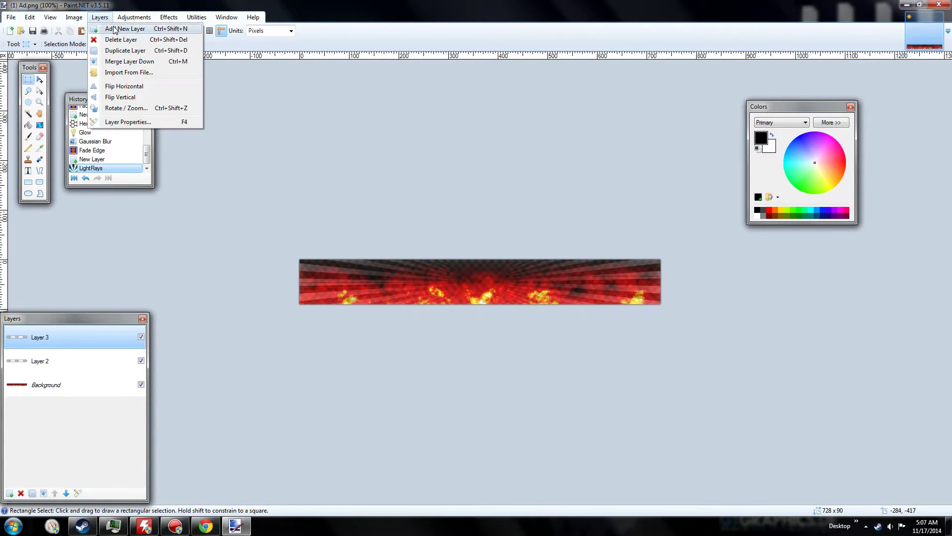
pyautogui.click(119, 29)
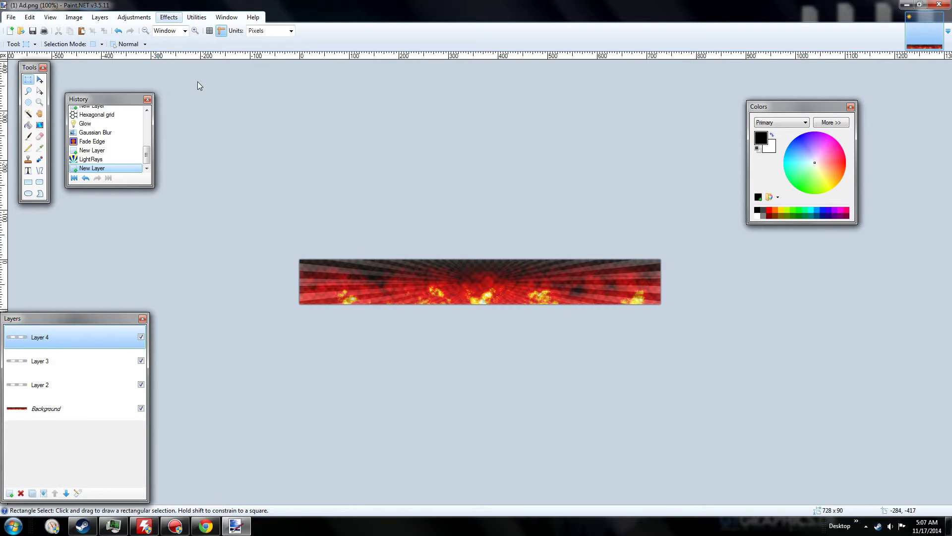
pyautogui.click(169, 17)
pyautogui.moveTo(221, 310)
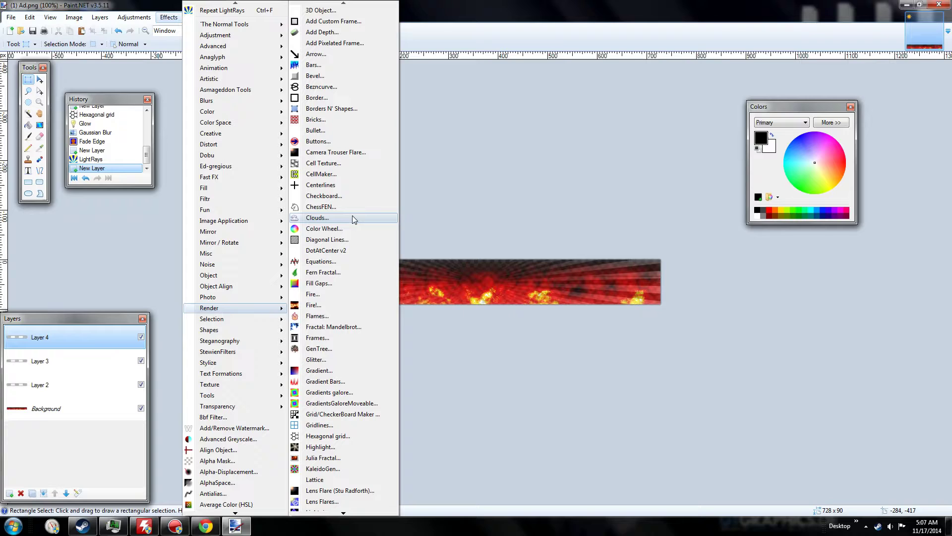
pyautogui.click(561, 178)
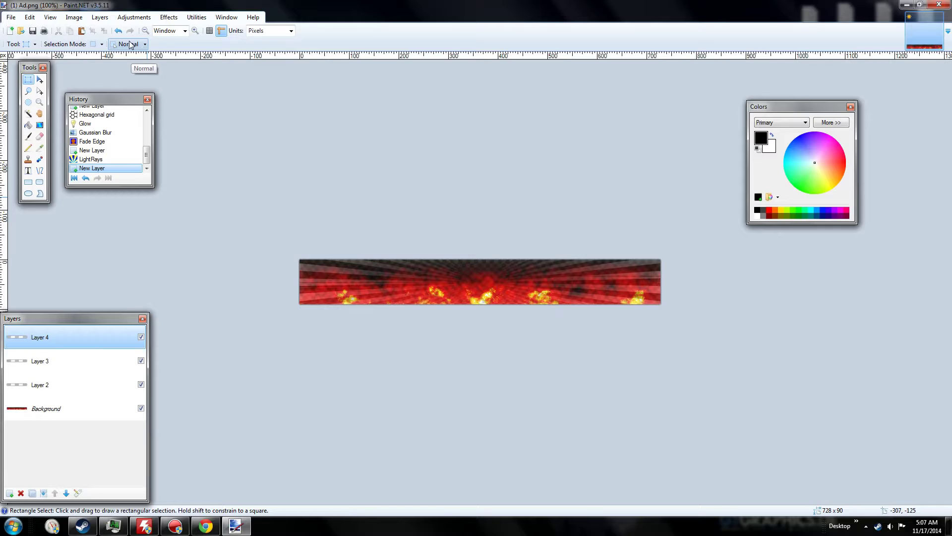
# - Start a text entry near the banner's left edge using the INFECTED font
pyautogui.click(28, 170)
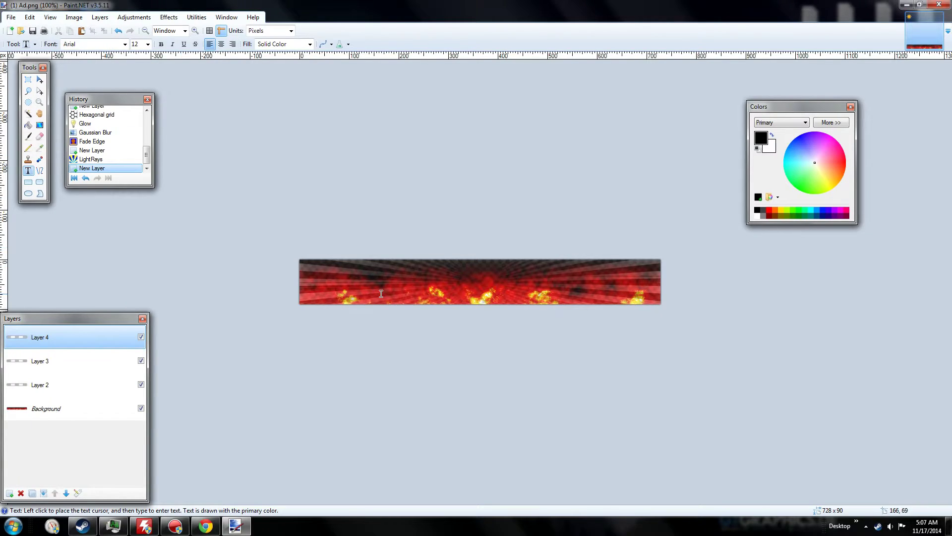
pyautogui.click(316, 287)
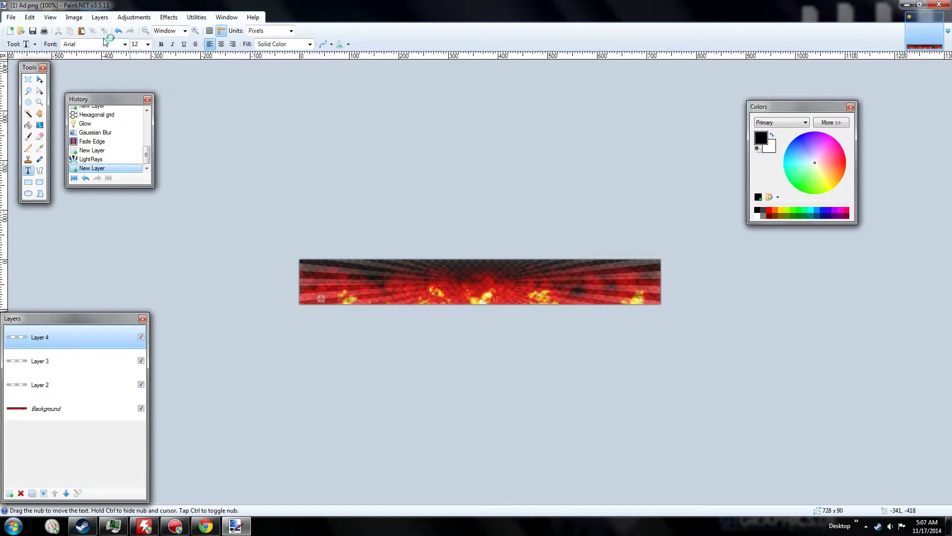
pyautogui.click(124, 43)
pyautogui.scroll(-5, 110, 202)
pyautogui.scroll(-6, 111, 202)
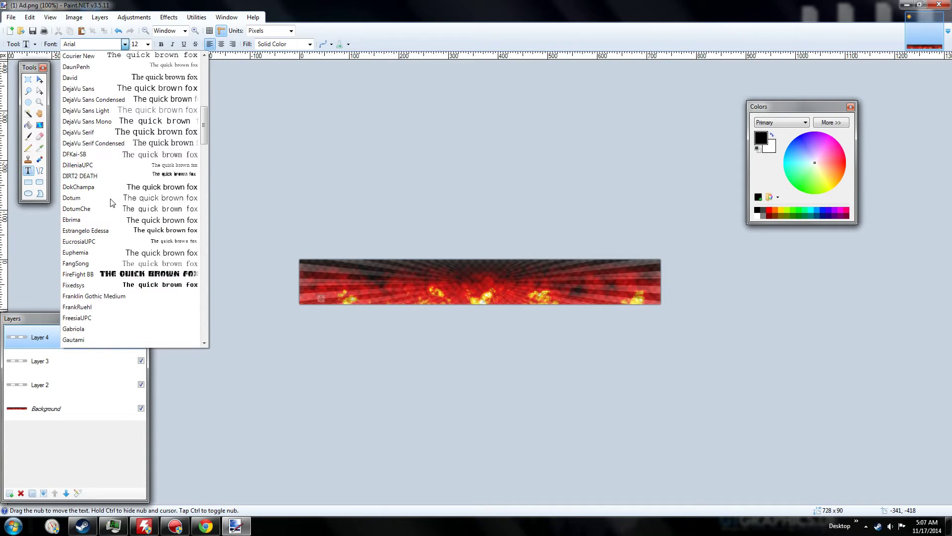
pyautogui.scroll(-8, 110, 201)
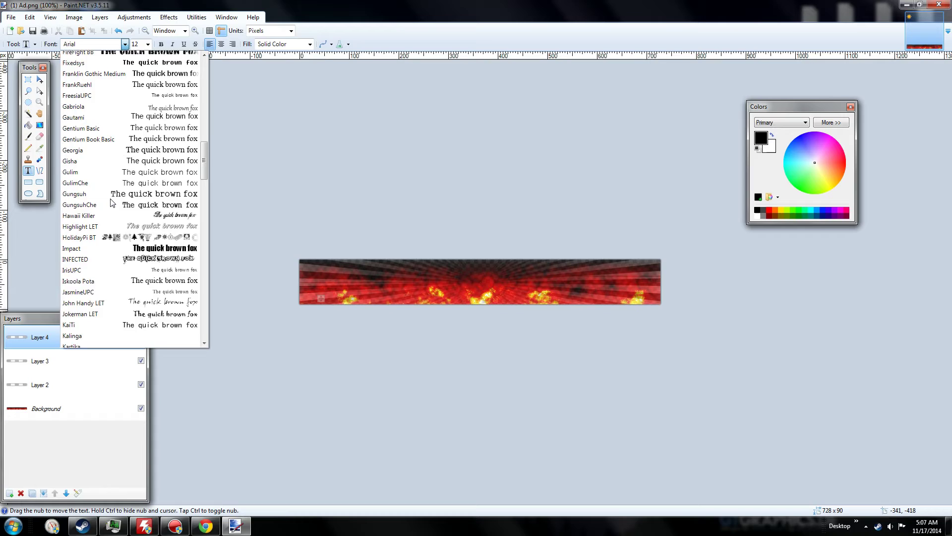
pyautogui.click(130, 154)
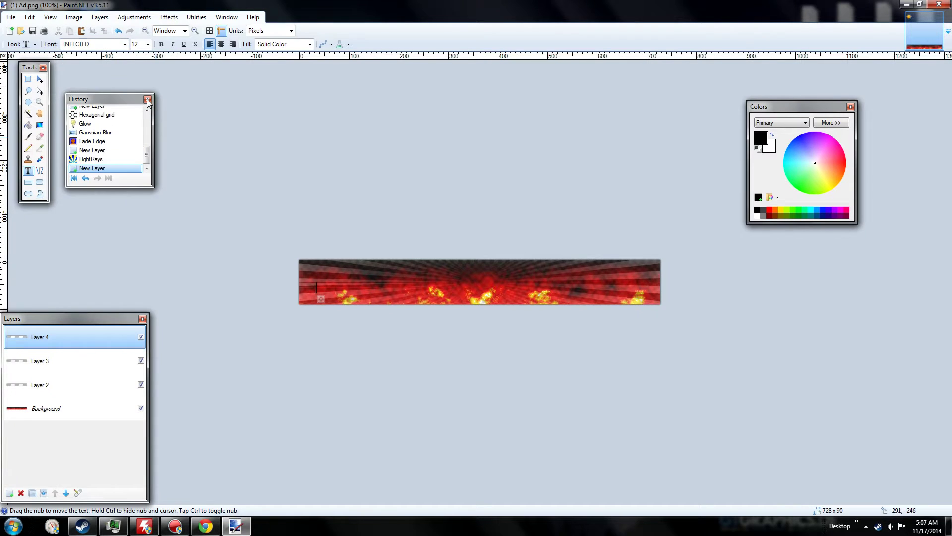
# - Type BIGGRANNY at font size 36 and move it to the banner's upper left
pyautogui.click(148, 45)
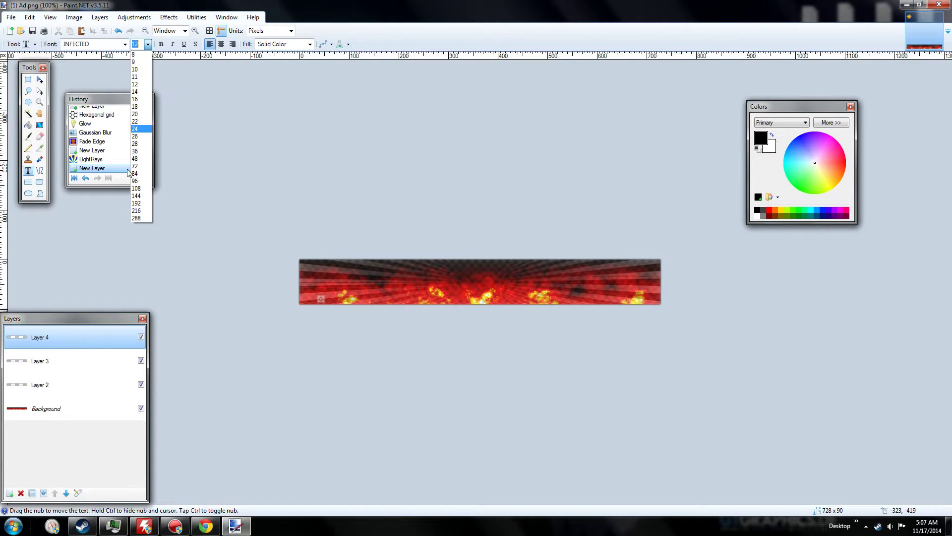
pyautogui.click(135, 144)
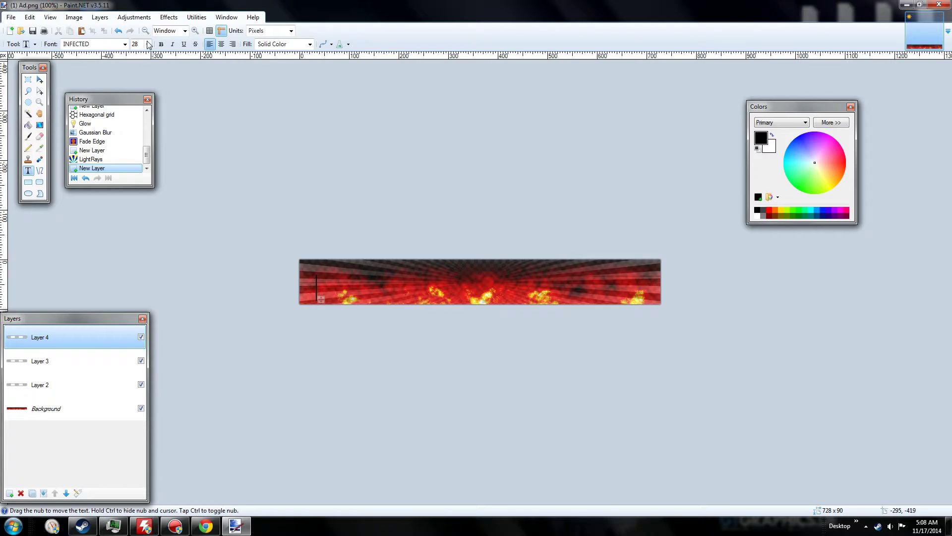
pyautogui.click(148, 44)
pyautogui.click(135, 151)
pyautogui.write('BIGGRANNY')
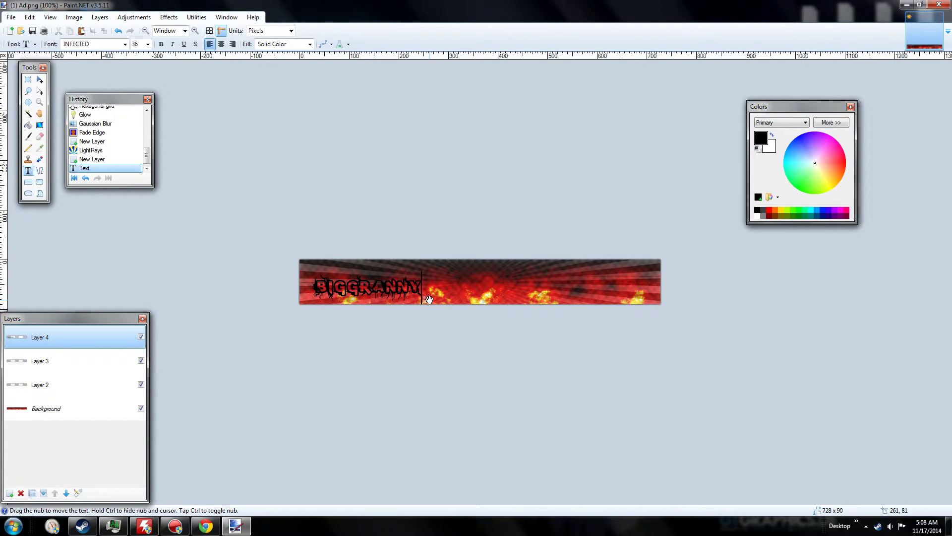
pyautogui.moveTo(429, 299)
pyautogui.mouseDown()
pyautogui.moveTo(641, 290)
pyautogui.moveTo(466, 276)
pyautogui.moveTo(419, 304)
pyautogui.mouseUp()
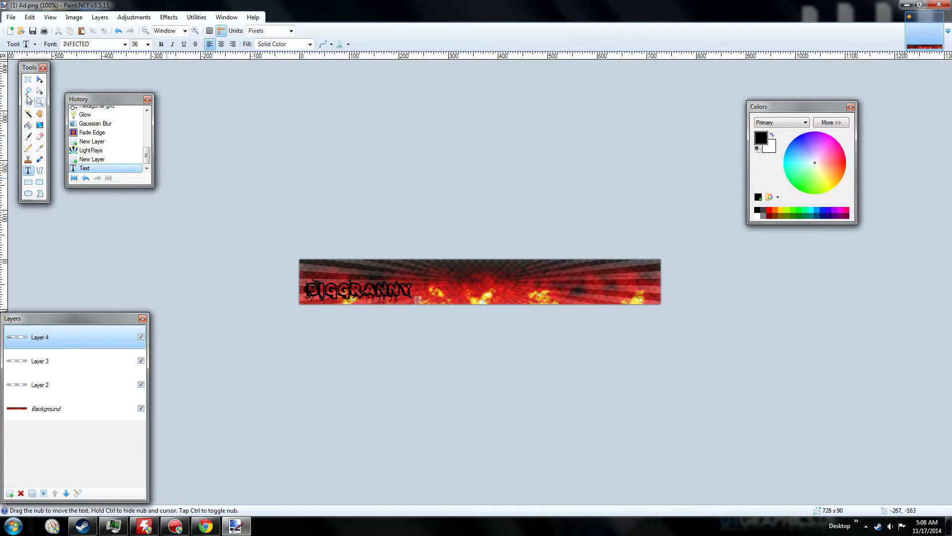
pyautogui.click(28, 80)
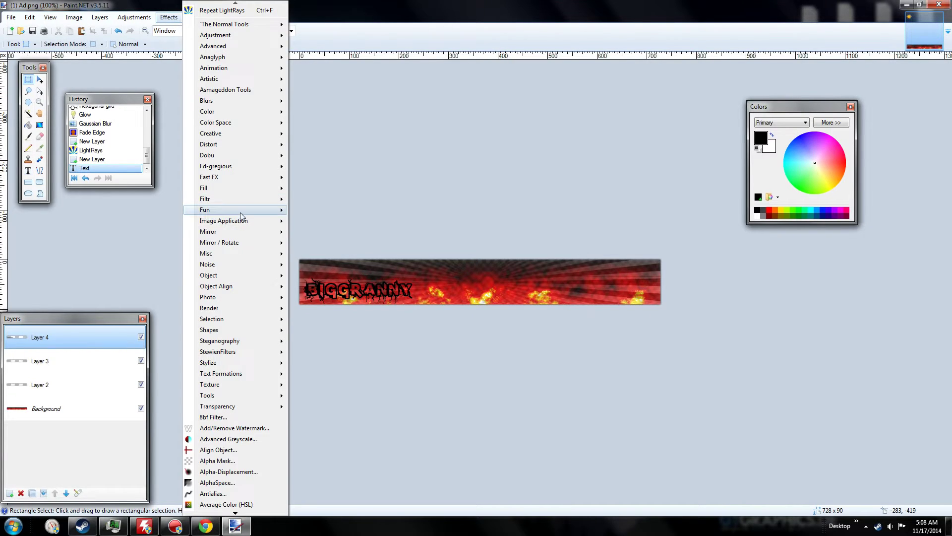
# - Outline the BIGGRANNY title in near-white (252,249,255) with radius 1 and strength 4
pyautogui.moveTo(211, 278)
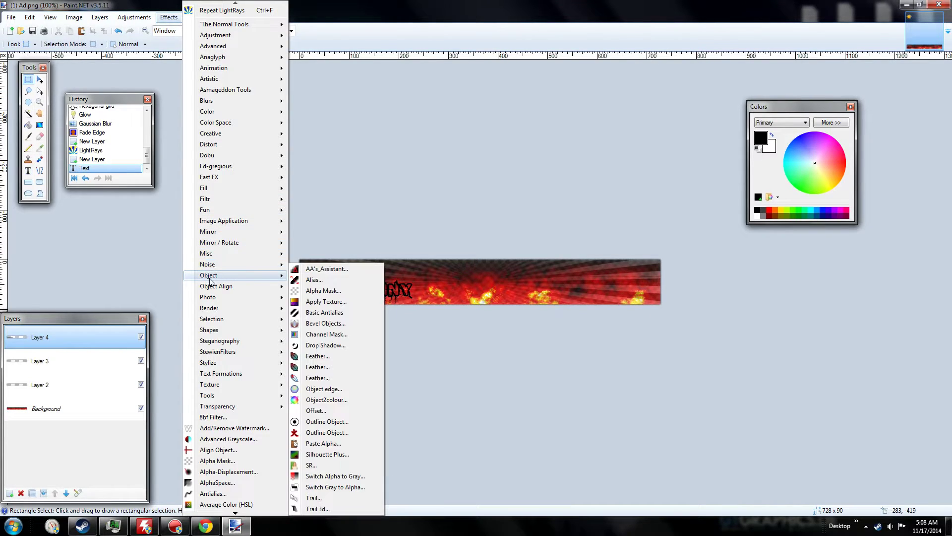
pyautogui.click(314, 429)
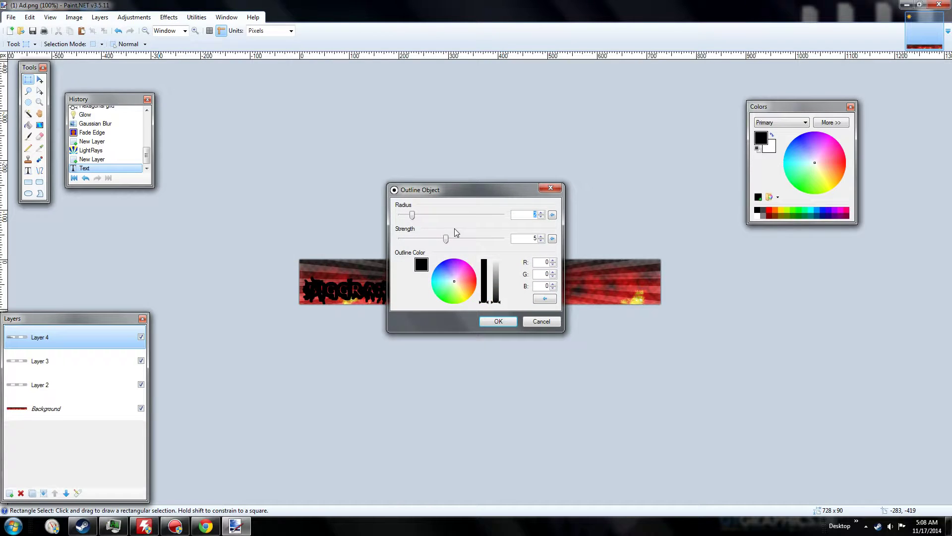
pyautogui.write('7')
pyautogui.moveTo(467, 219); pyautogui.dragTo(412, 239)
pyautogui.click(454, 281)
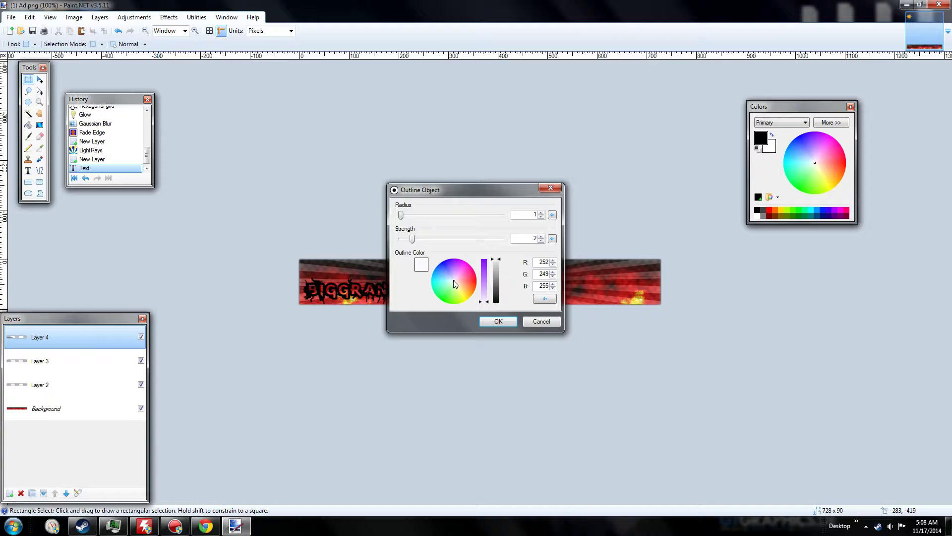
pyautogui.moveTo(470, 194); pyautogui.dragTo(547, 75)
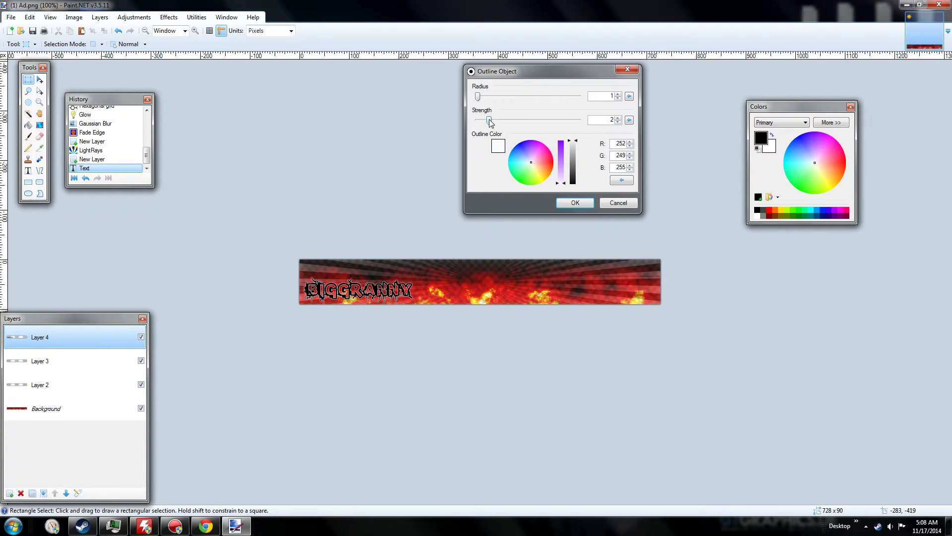
pyautogui.moveTo(489, 120); pyautogui.dragTo(500, 120)
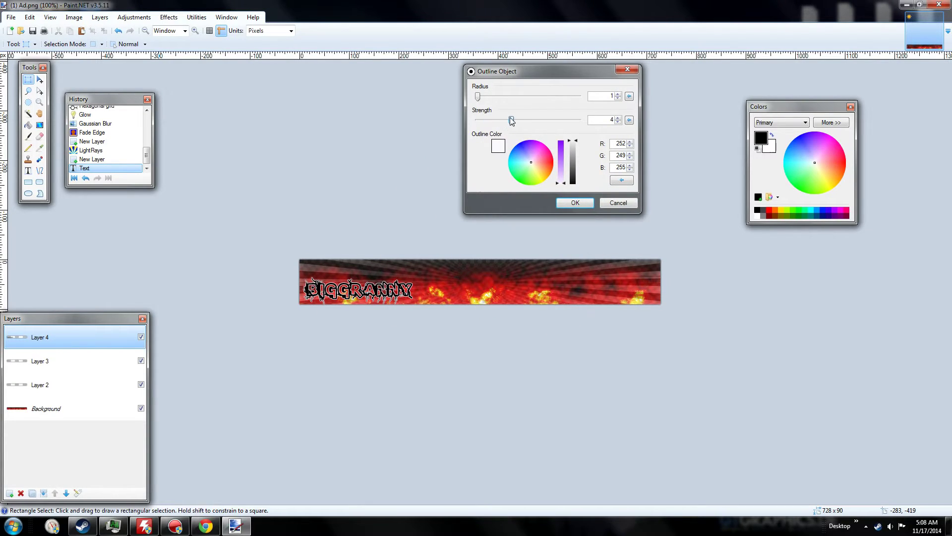
pyautogui.click(577, 202)
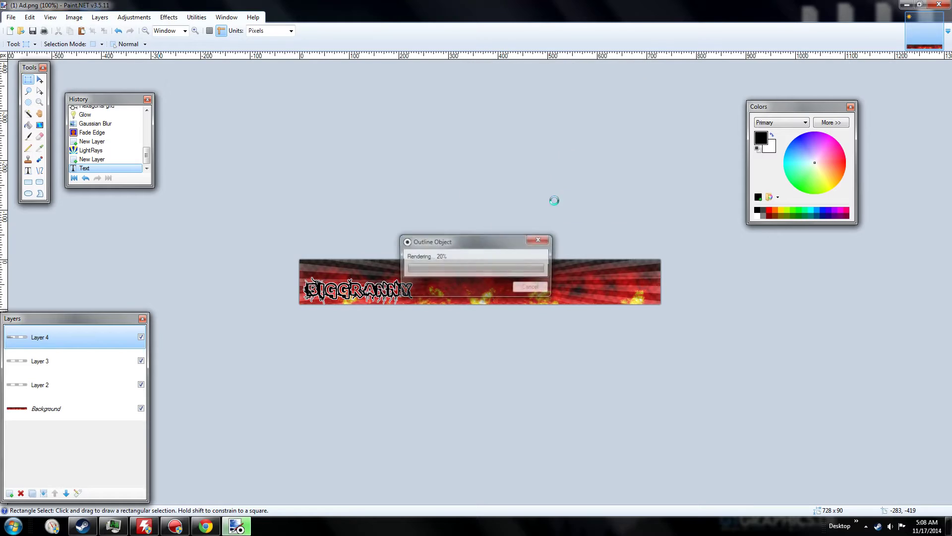
# - Apply the Glow effect to the outlined BIGGRANNY title and zoom in and out to check it
pyautogui.click(177, 20)
pyautogui.moveTo(238, 177)
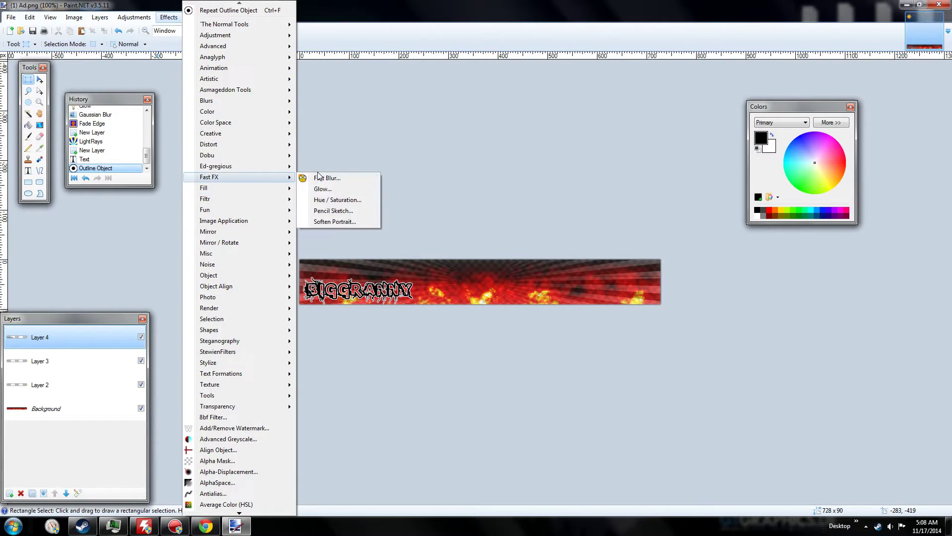
pyautogui.click(323, 189)
pyautogui.moveTo(440, 201); pyautogui.dragTo(443, 75)
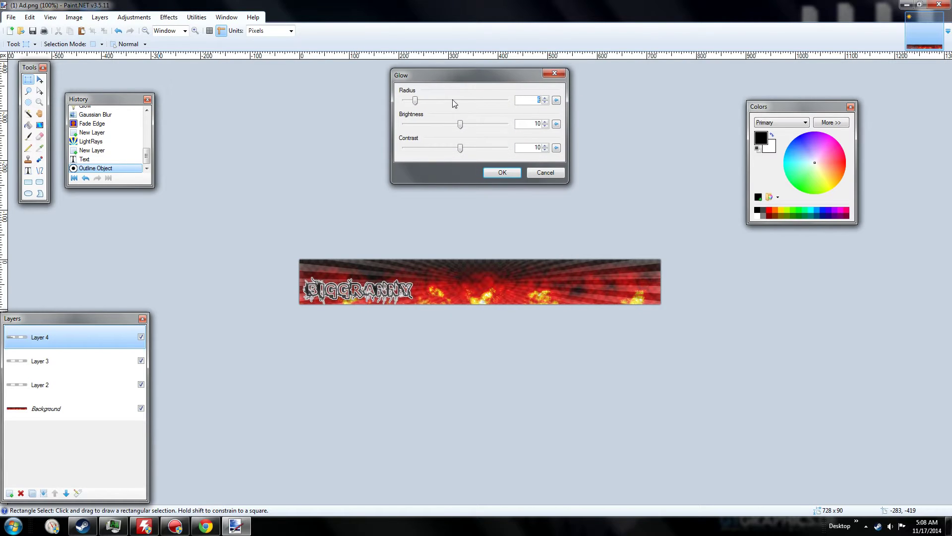
pyautogui.click(488, 172)
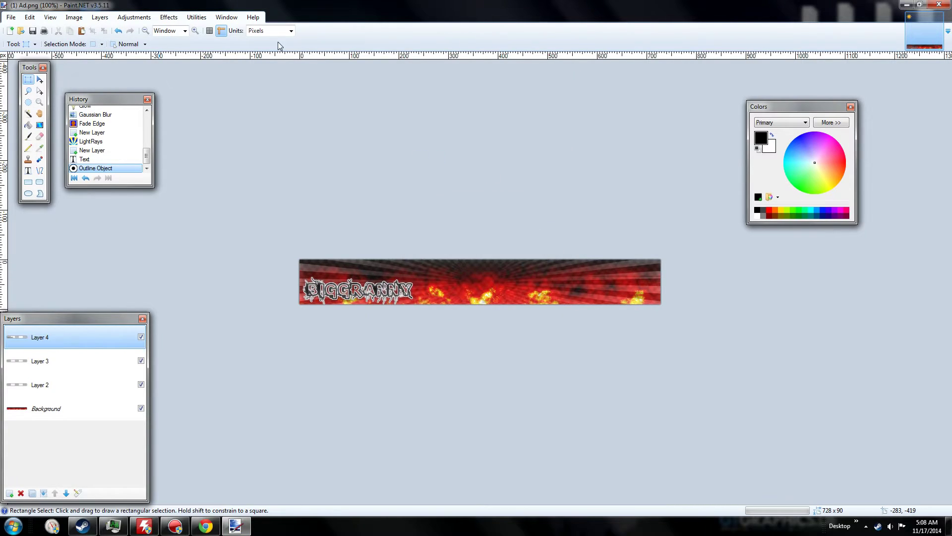
pyautogui.click(196, 31)
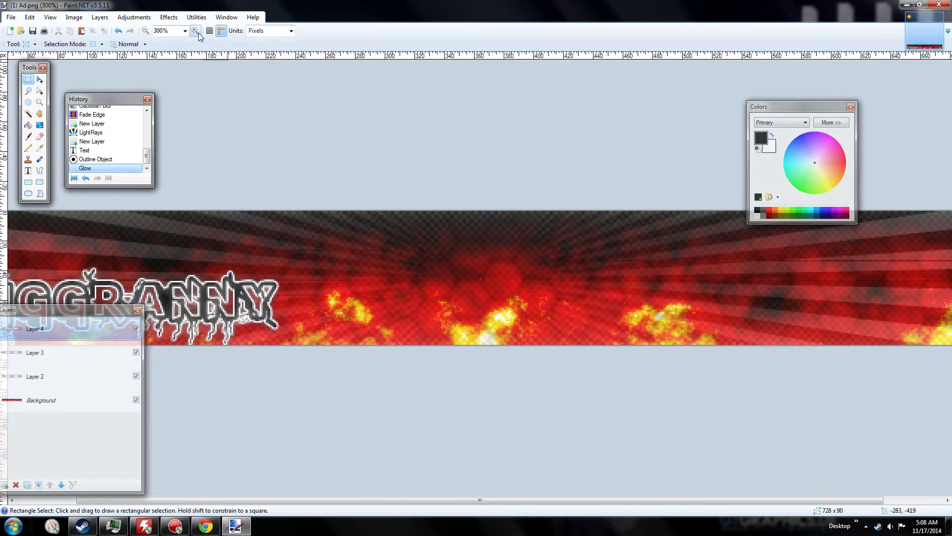
pyautogui.click(146, 31)
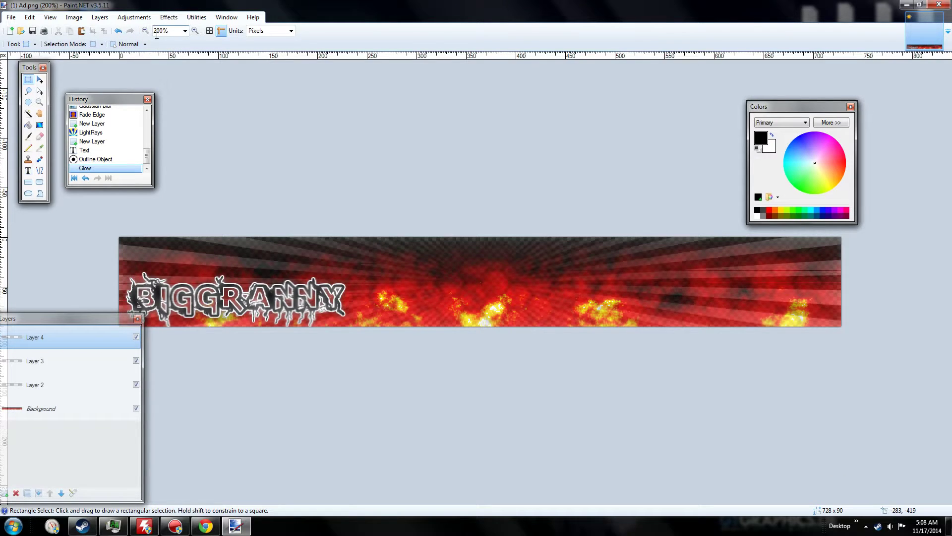
pyautogui.click(146, 31)
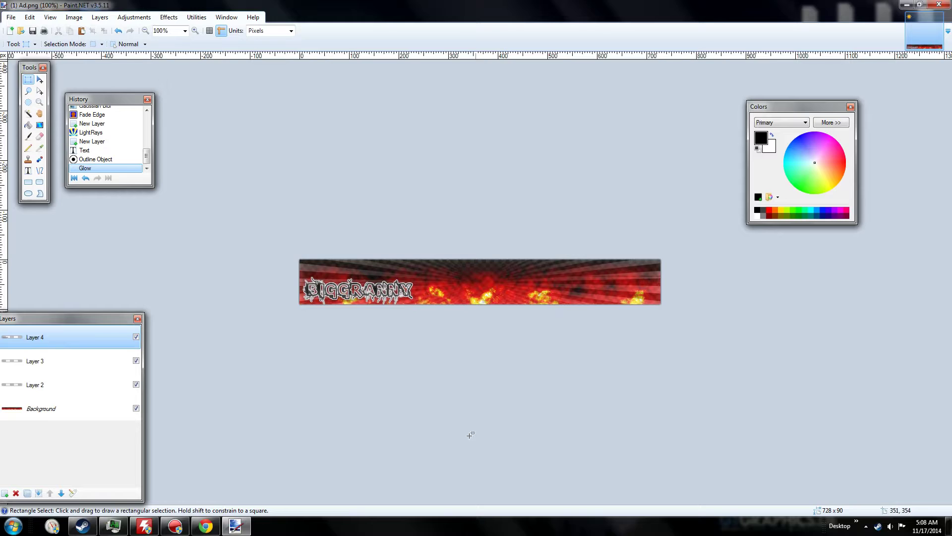
pyautogui.click(194, 32)
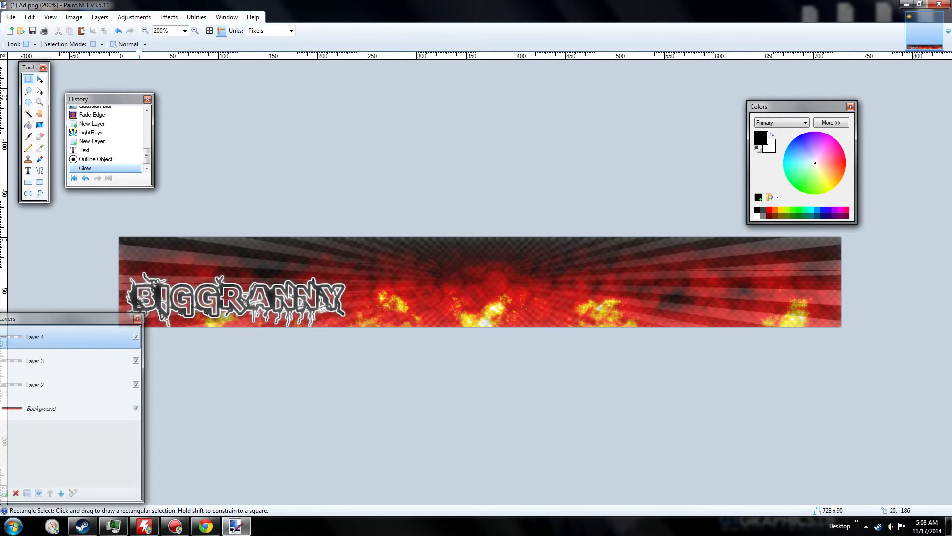
# - Select the Paintbrush at width 6 and zoom in on the BIGGRANNY title
pyautogui.click(28, 136)
pyautogui.click(195, 31)
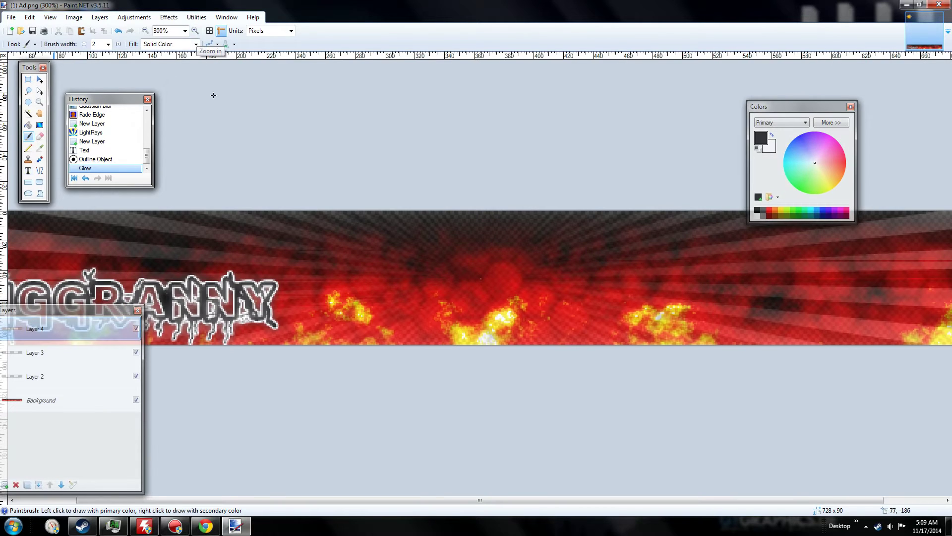
pyautogui.moveTo(444, 500); pyautogui.dragTo(288, 498)
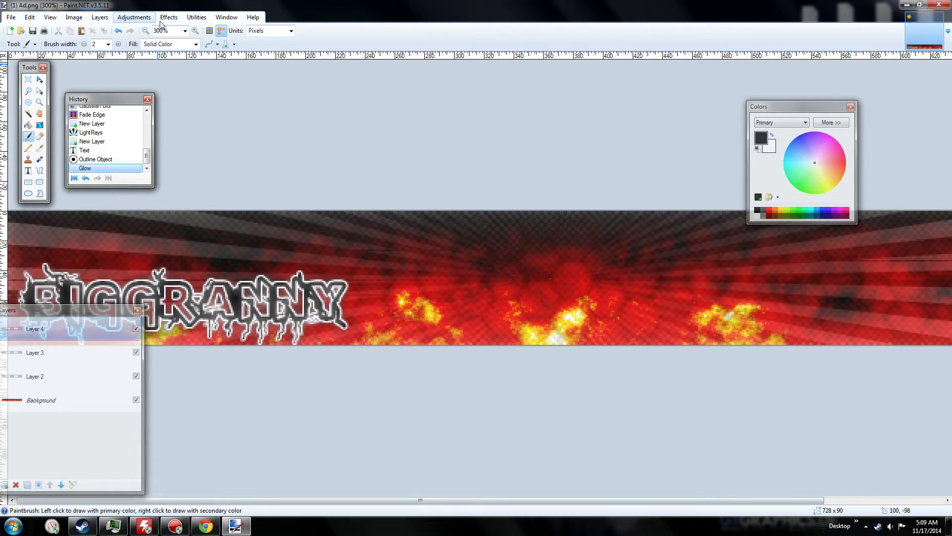
pyautogui.click(195, 30)
pyautogui.moveTo(360, 500); pyautogui.dragTo(261, 500)
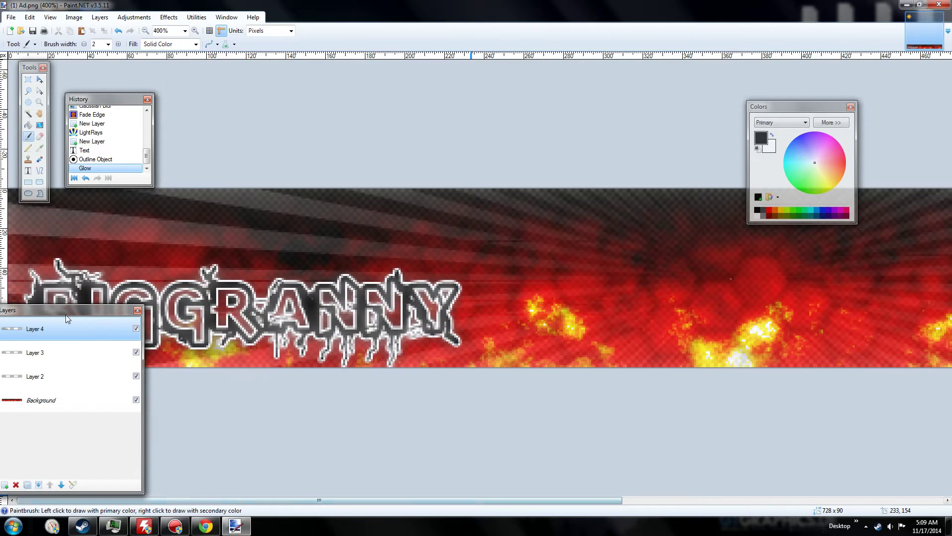
pyautogui.moveTo(67, 314); pyautogui.dragTo(584, 73)
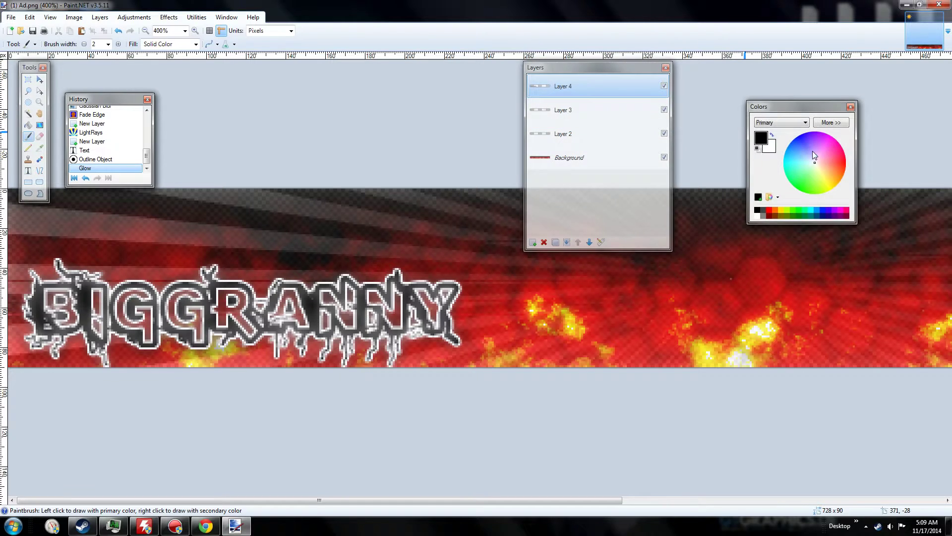
pyautogui.click(827, 123)
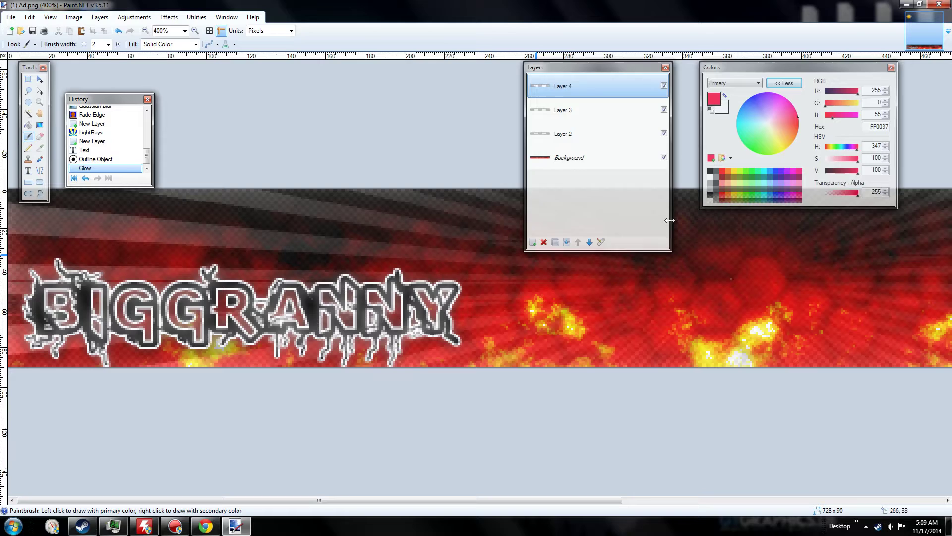
pyautogui.click(108, 44)
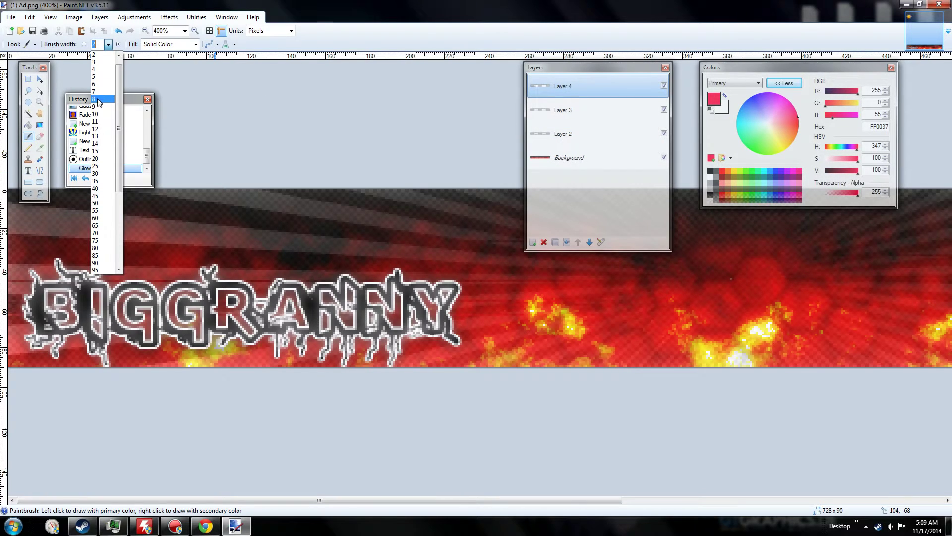
pyautogui.click(96, 78)
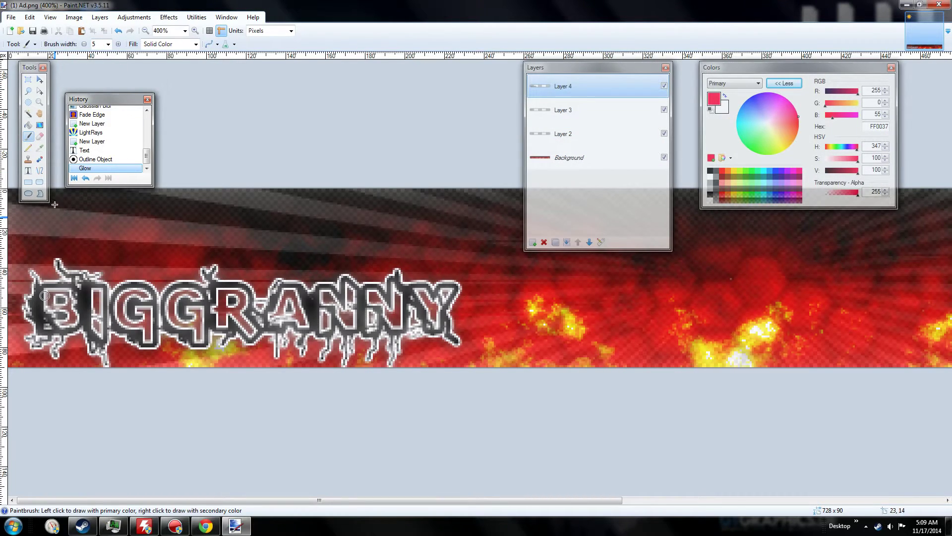
pyautogui.click(108, 45)
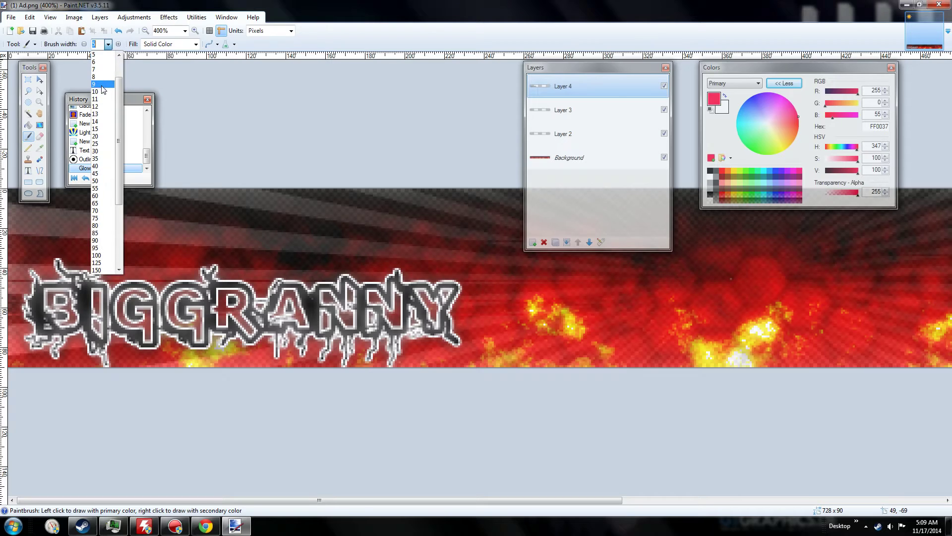
pyautogui.click(96, 85)
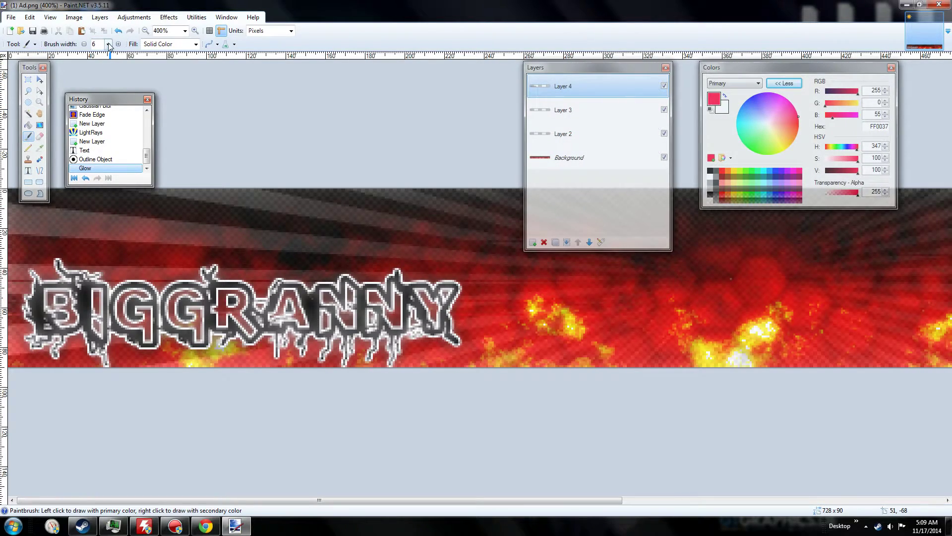
# - Add Layer 5 and paint red over the B and magenta over the I
pyautogui.click(100, 17)
pyautogui.click(107, 29)
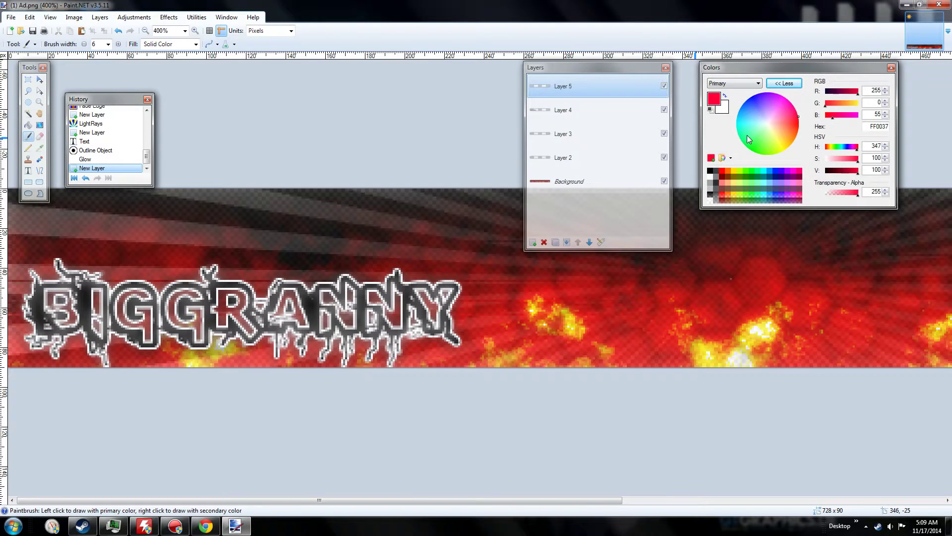
pyautogui.moveTo(786, 123); pyautogui.dragTo(811, 128)
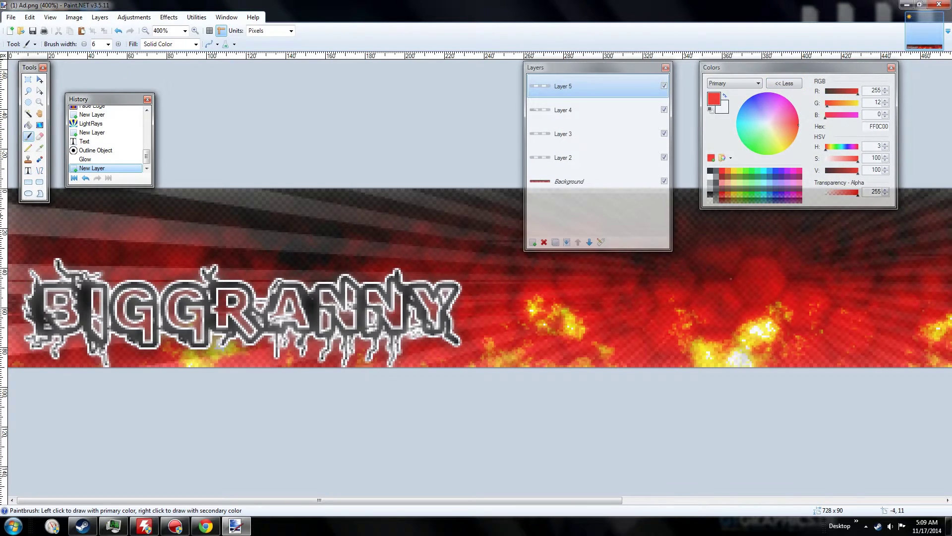
pyautogui.moveTo(39, 333)
pyautogui.mouseDown()
pyautogui.moveTo(37, 295)
pyautogui.moveTo(70, 286)
pyautogui.moveTo(79, 326)
pyautogui.moveTo(67, 332)
pyautogui.moveTo(43, 309)
pyautogui.mouseUp()
pyautogui.moveTo(774, 116); pyautogui.dragTo(783, 95)
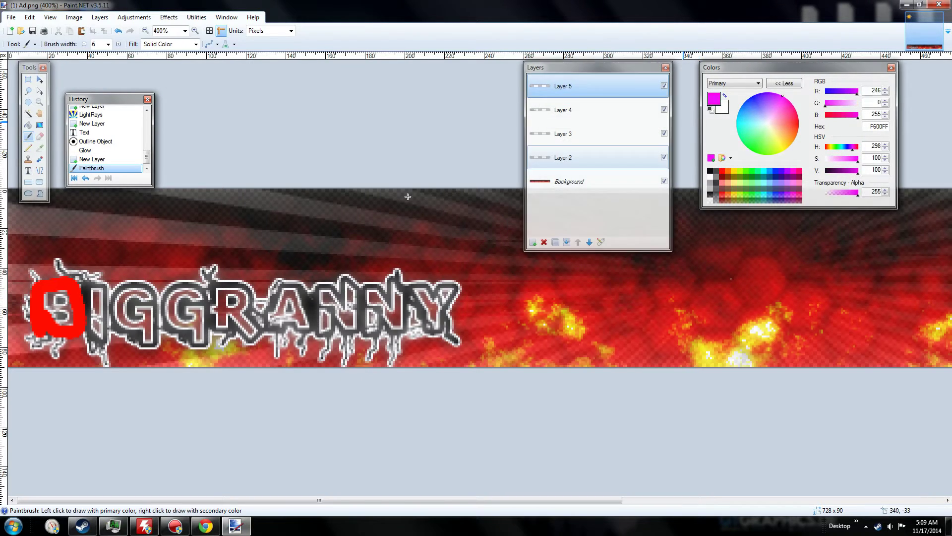
pyautogui.moveTo(89, 312)
pyautogui.mouseDown()
pyautogui.moveTo(90, 281)
pyautogui.moveTo(102, 273)
pyautogui.moveTo(89, 348)
pyautogui.mouseUp()
pyautogui.hotkey('ctrl', 'z')
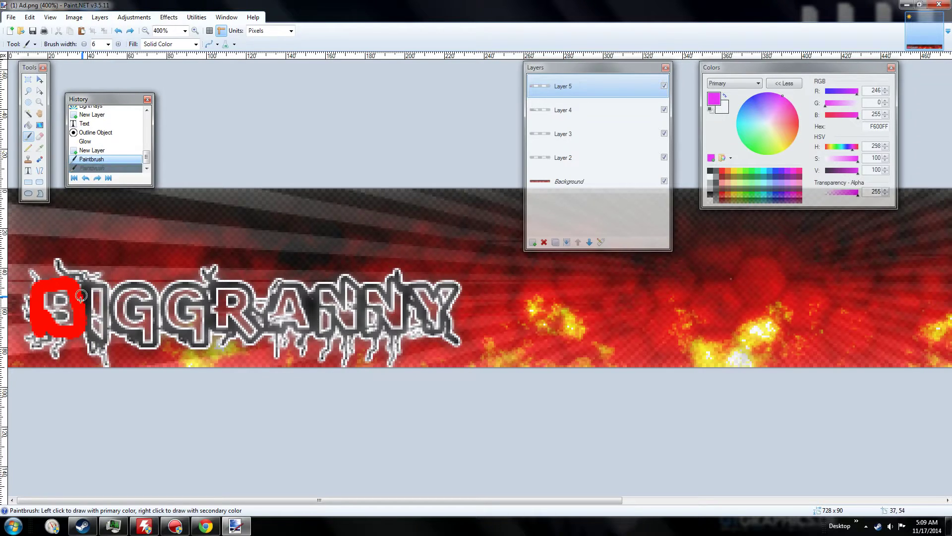
pyautogui.moveTo(83, 307)
pyautogui.mouseDown()
pyautogui.moveTo(100, 287)
pyautogui.moveTo(93, 344)
pyautogui.moveTo(93, 279)
pyautogui.moveTo(110, 319)
pyautogui.moveTo(127, 286)
pyautogui.moveTo(154, 298)
pyautogui.moveTo(128, 317)
pyautogui.moveTo(150, 321)
pyautogui.mouseUp()
# - Paint cyan over the first G, green over the second G, and cyan over the R
pyautogui.click(737, 123)
pyautogui.moveTo(150, 321)
pyautogui.mouseDown()
pyautogui.moveTo(153, 341)
pyautogui.moveTo(119, 329)
pyautogui.moveTo(136, 305)
pyautogui.mouseUp()
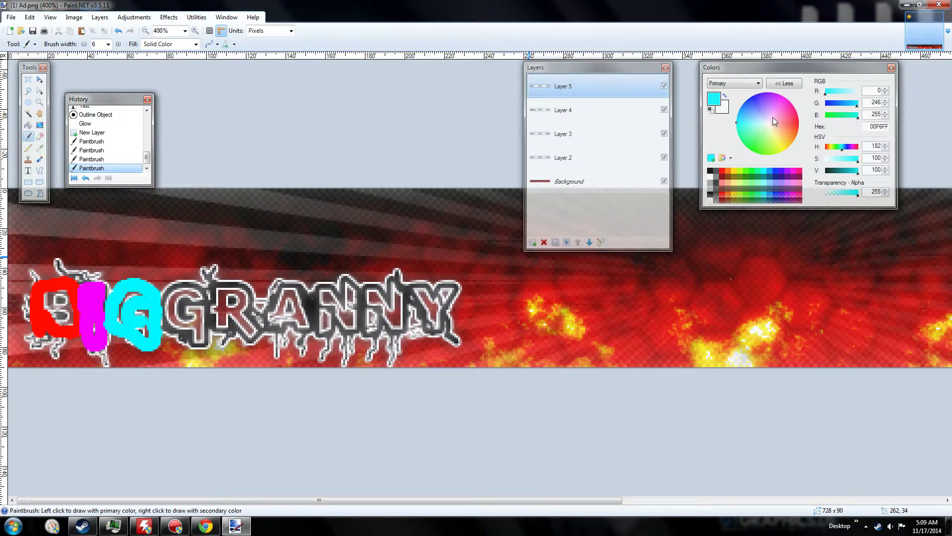
pyautogui.click(740, 172)
pyautogui.moveTo(210, 304)
pyautogui.mouseDown()
pyautogui.moveTo(190, 287)
pyautogui.moveTo(170, 288)
pyautogui.moveTo(165, 305)
pyautogui.moveTo(166, 328)
pyautogui.moveTo(203, 347)
pyautogui.moveTo(206, 318)
pyautogui.moveTo(201, 300)
pyautogui.mouseUp()
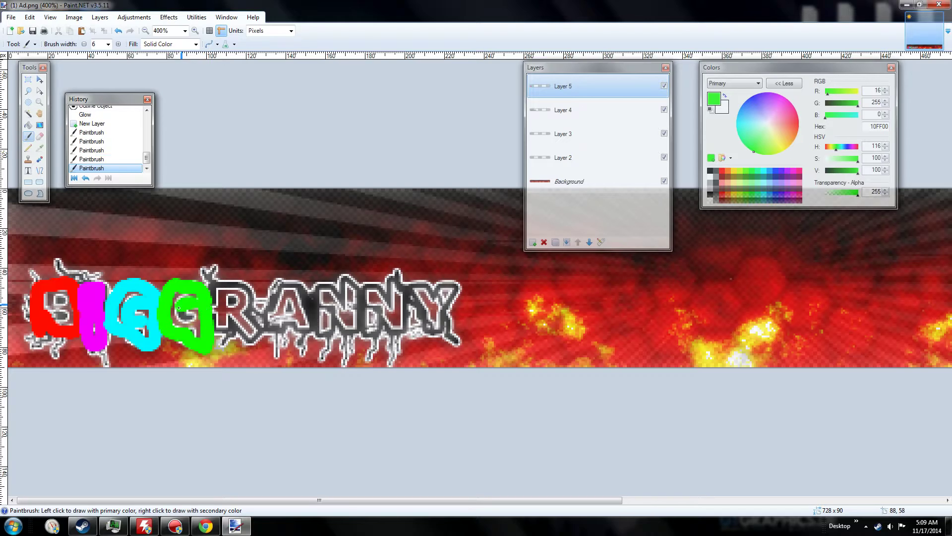
pyautogui.click(735, 125)
pyautogui.click(148, 327)
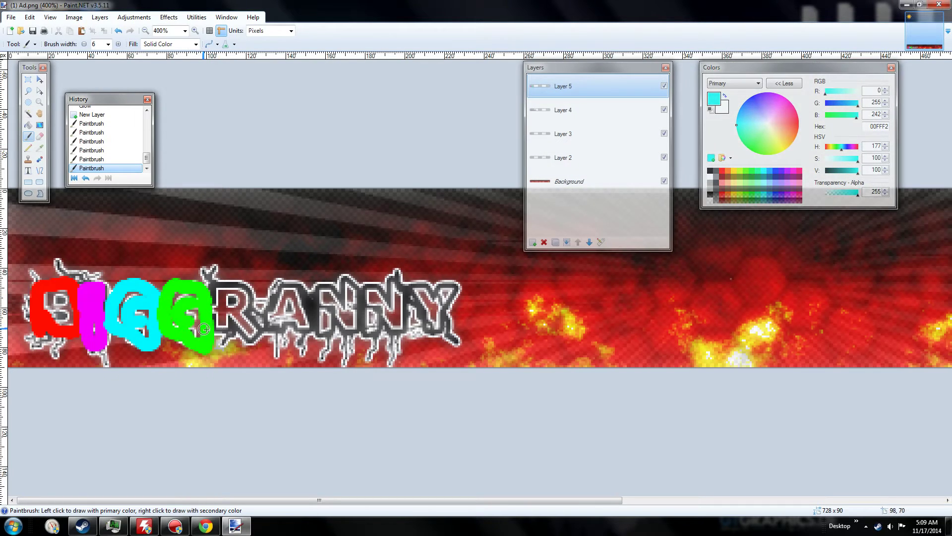
pyautogui.moveTo(212, 309)
pyautogui.mouseDown()
pyautogui.moveTo(243, 286)
pyautogui.moveTo(255, 334)
pyautogui.moveTo(212, 332)
pyautogui.moveTo(204, 305)
pyautogui.mouseUp()
pyautogui.moveTo(232, 307)
pyautogui.mouseDown()
pyautogui.moveTo(237, 300)
pyautogui.moveTo(261, 312)
pyautogui.moveTo(272, 295)
pyautogui.moveTo(300, 292)
pyautogui.moveTo(315, 342)
pyautogui.moveTo(264, 326)
pyautogui.mouseUp()
# - Paint magenta over the first N, yellow over the second N, and green over the Y
pyautogui.click(752, 100)
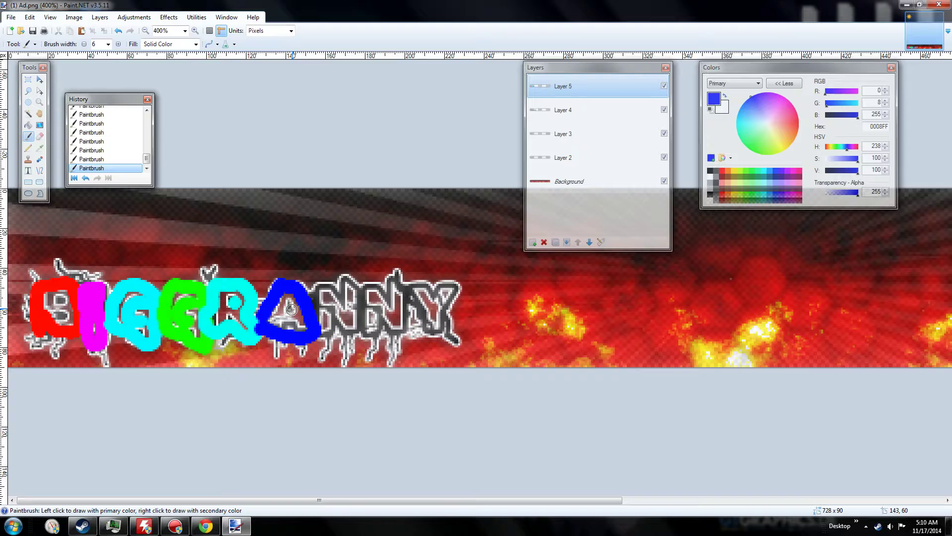
pyautogui.click(784, 96)
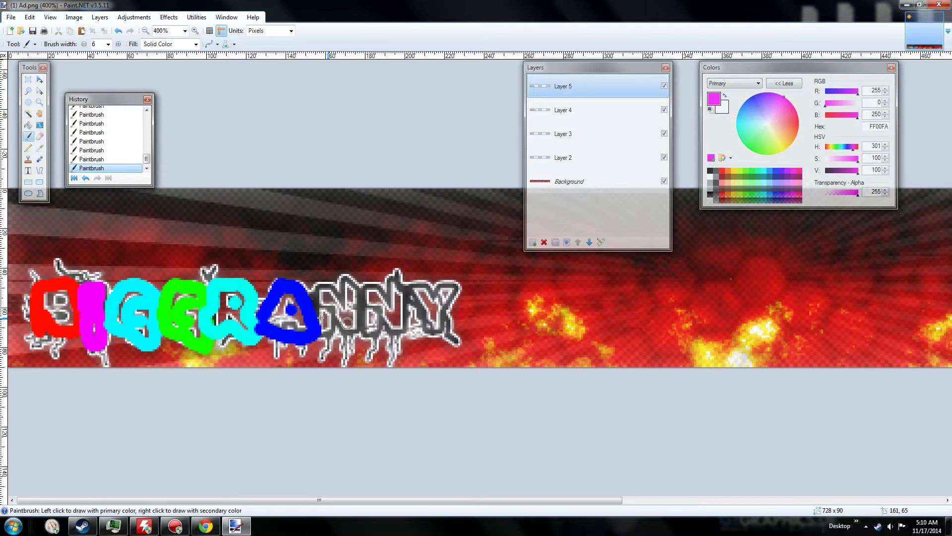
pyautogui.moveTo(320, 310)
pyautogui.mouseDown()
pyautogui.moveTo(318, 284)
pyautogui.moveTo(341, 288)
pyautogui.moveTo(342, 301)
pyautogui.moveTo(350, 287)
pyautogui.moveTo(363, 301)
pyautogui.moveTo(361, 332)
pyautogui.moveTo(335, 317)
pyautogui.moveTo(317, 338)
pyautogui.mouseUp()
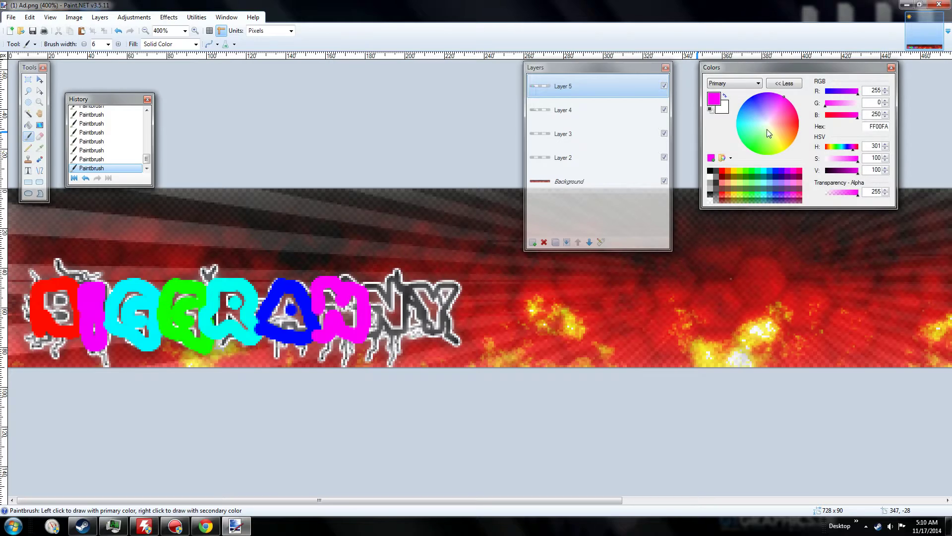
pyautogui.click(785, 149)
pyautogui.moveTo(371, 317)
pyautogui.mouseDown()
pyautogui.moveTo(393, 331)
pyautogui.moveTo(400, 295)
pyautogui.moveTo(388, 285)
pyautogui.moveTo(362, 295)
pyautogui.mouseUp()
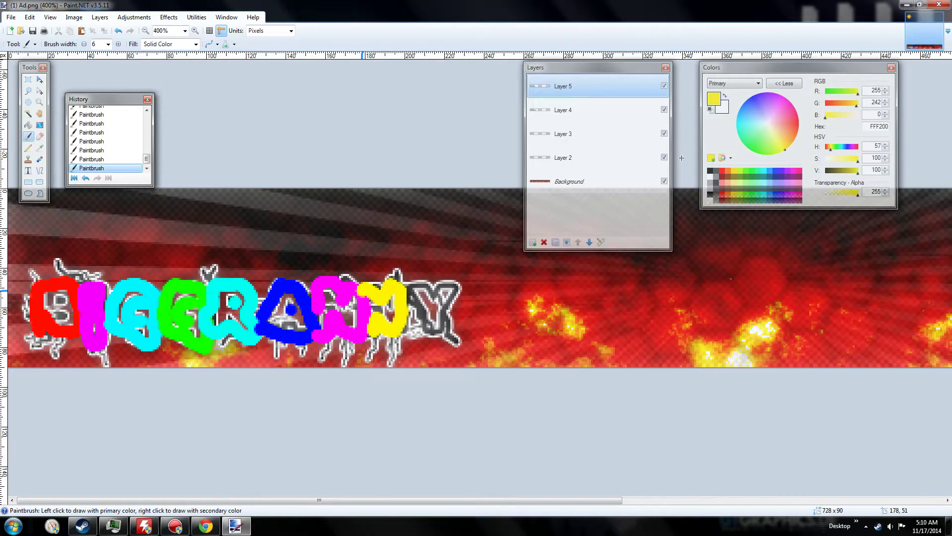
pyautogui.click(749, 149)
pyautogui.moveTo(415, 310)
pyautogui.mouseDown()
pyautogui.moveTo(419, 282)
pyautogui.moveTo(440, 295)
pyautogui.moveTo(451, 320)
pyautogui.moveTo(415, 312)
pyautogui.mouseUp()
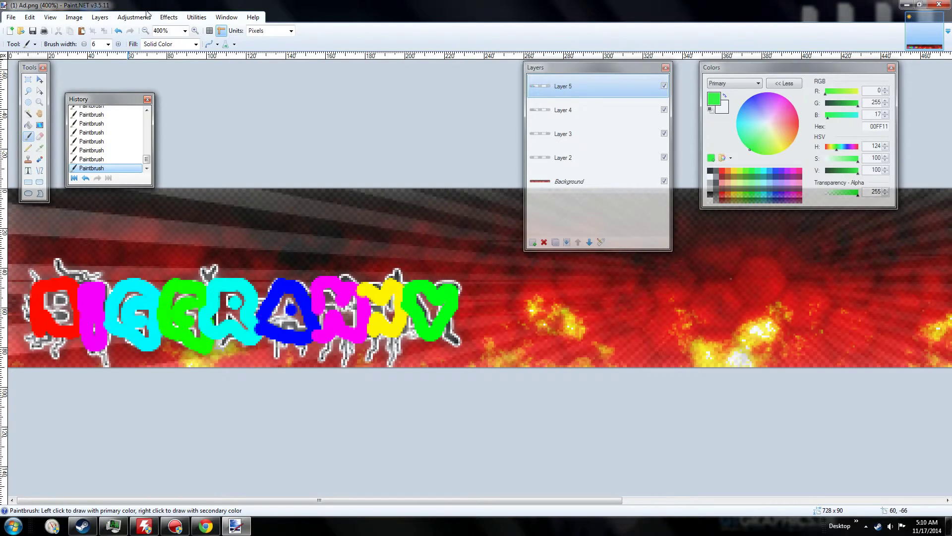
pyautogui.click(146, 30)
pyautogui.click(146, 31)
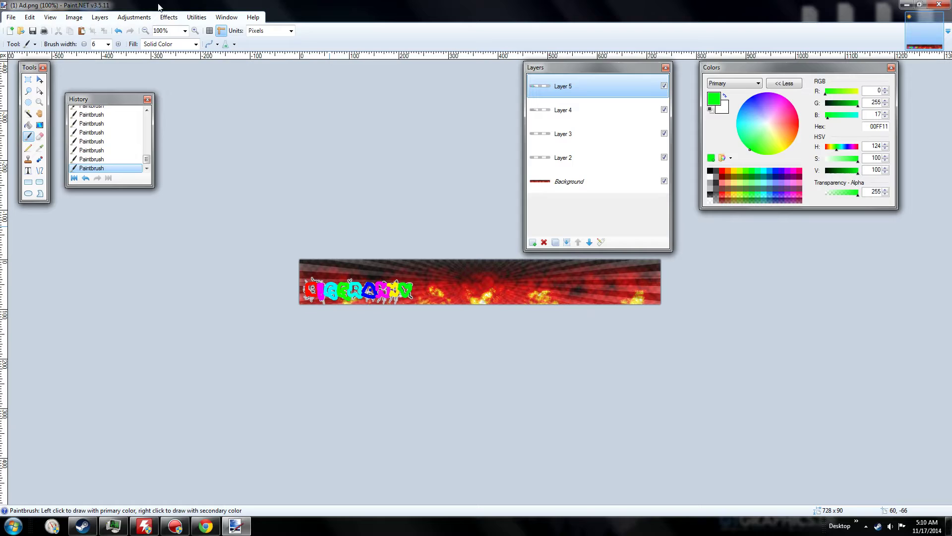
# - Apply a Gaussian Blur with radius 24 to the coloured strokes on Layer 5
pyautogui.click(169, 20)
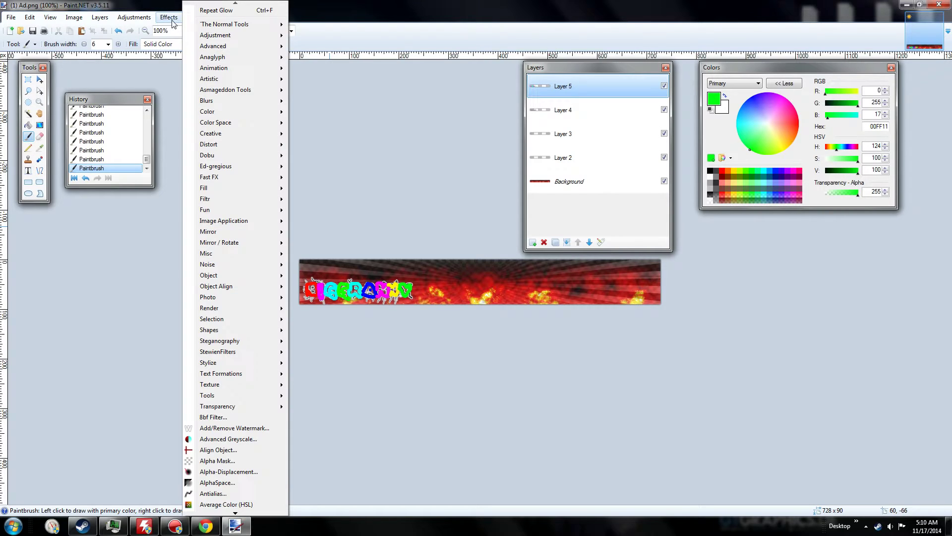
pyautogui.moveTo(227, 102)
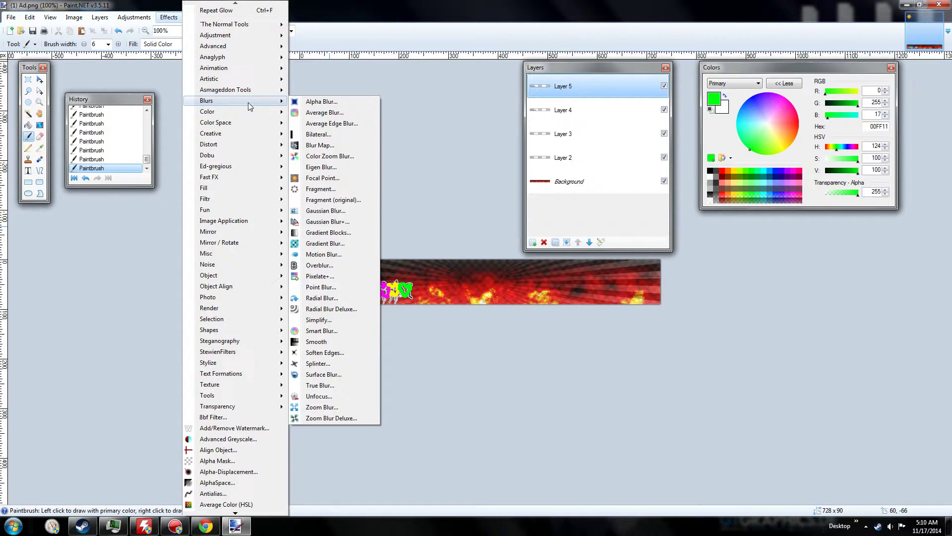
pyautogui.click(318, 215)
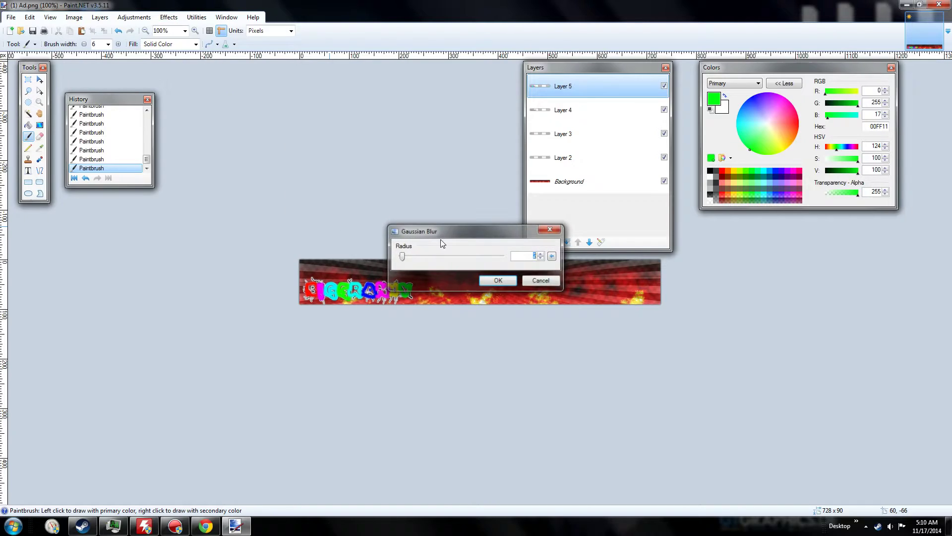
pyautogui.moveTo(440, 226); pyautogui.dragTo(417, 160)
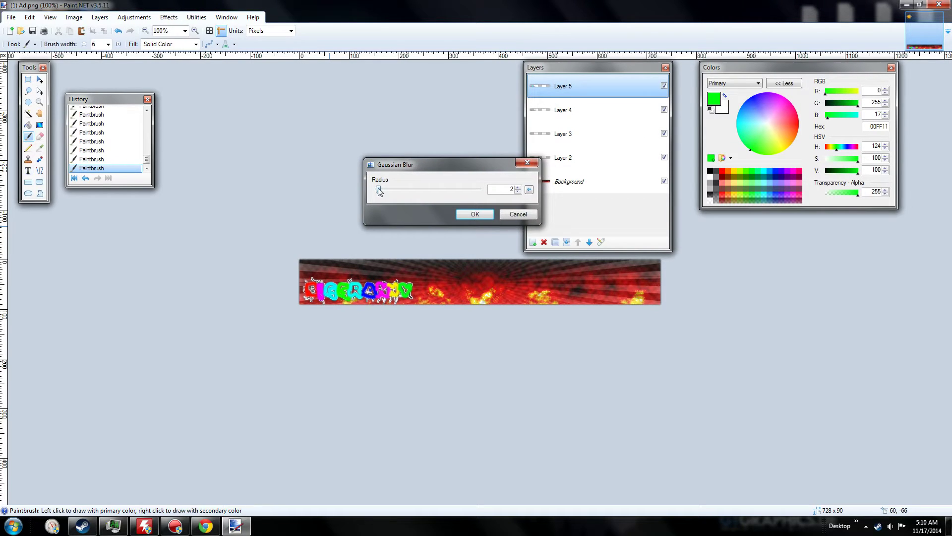
pyautogui.moveTo(378, 191); pyautogui.dragTo(399, 188)
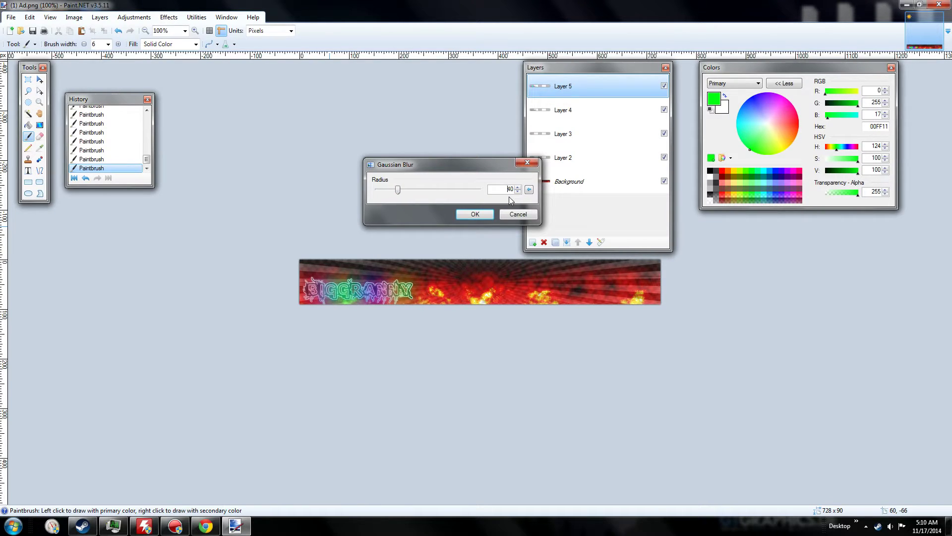
pyautogui.click(458, 219)
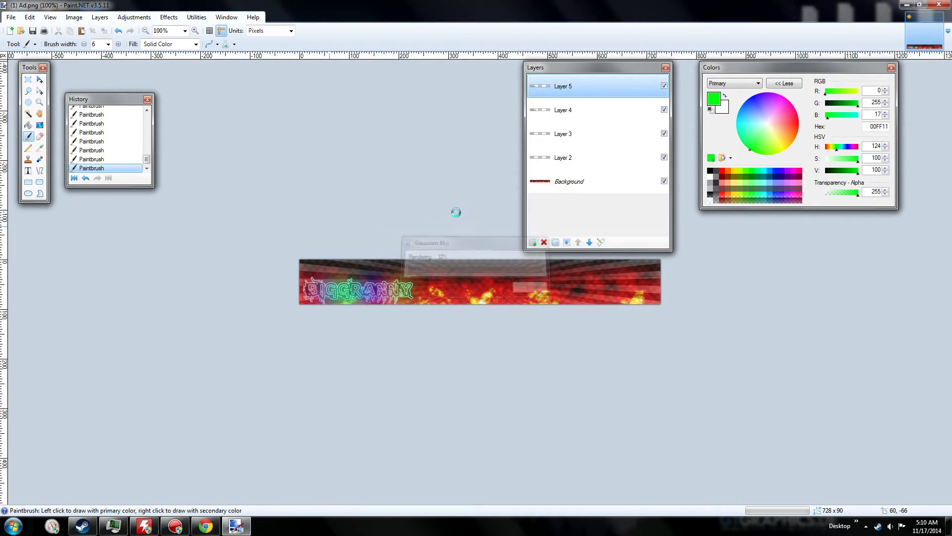
# - Lower Layer 5's opacity to 171 in Layer Properties
pyautogui.click(195, 30)
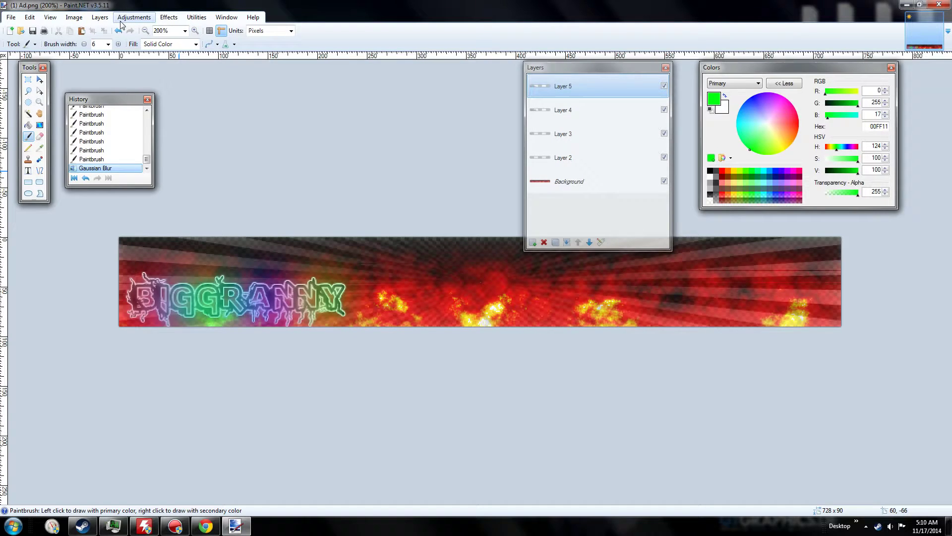
pyautogui.click(99, 17)
pyautogui.click(125, 119)
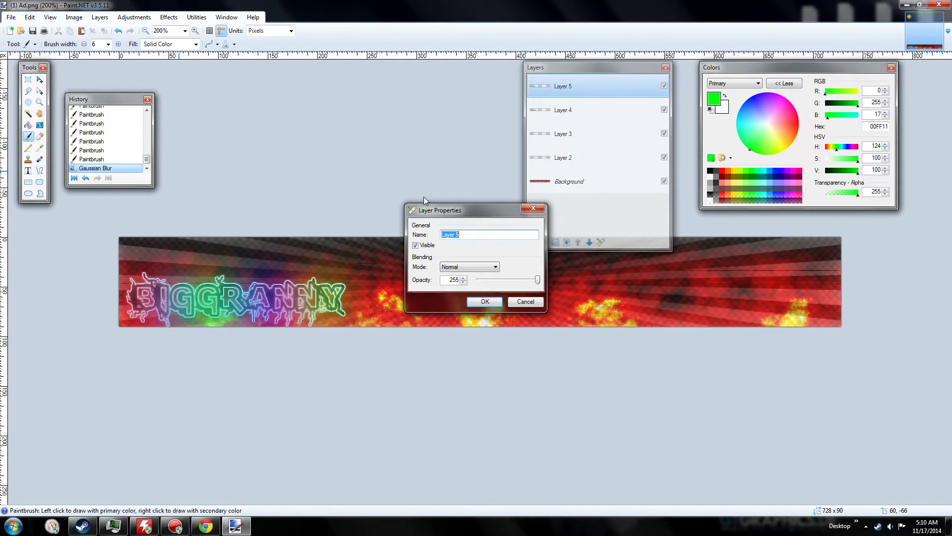
pyautogui.moveTo(445, 211); pyautogui.dragTo(386, 67)
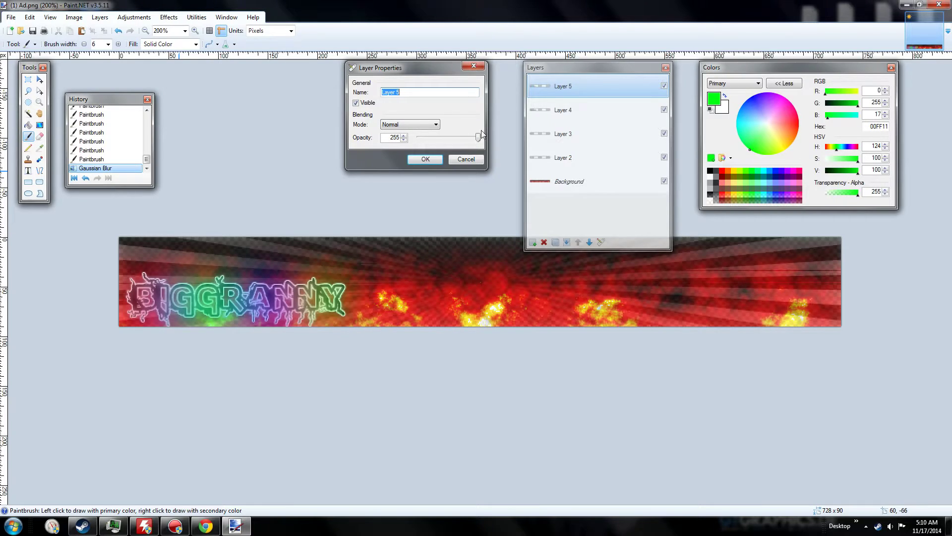
pyautogui.moveTo(479, 143); pyautogui.dragTo(458, 149)
pyautogui.click(424, 159)
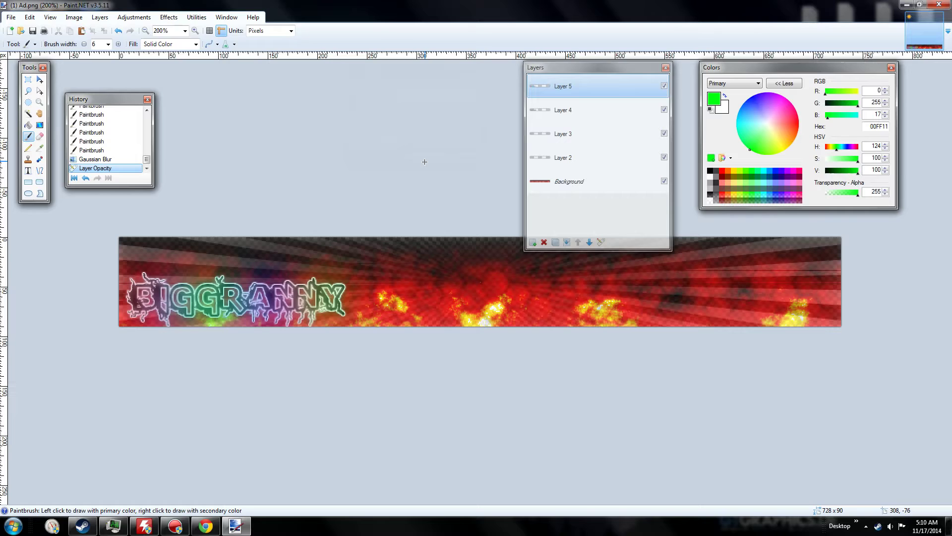
# - Try Multiply and other blend modes on Layer 5, keeping Normal, then return to actual size
pyautogui.click(134, 17)
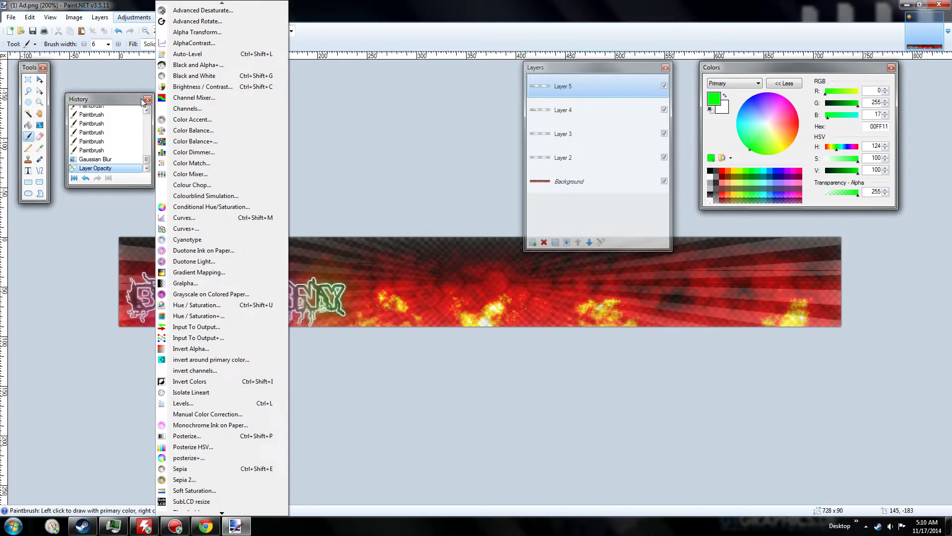
pyautogui.moveTo(102, 18)
pyautogui.click(128, 122)
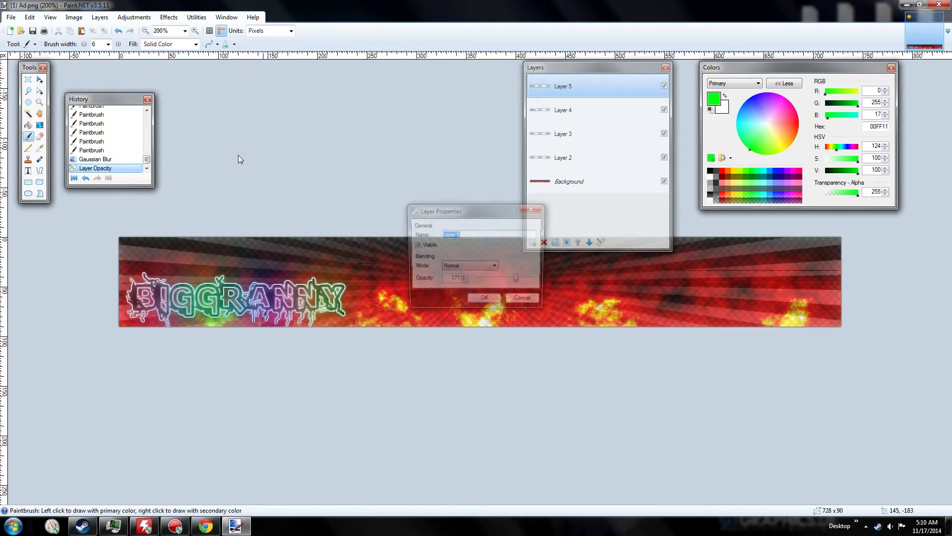
pyautogui.click(480, 269)
pyautogui.click(469, 282)
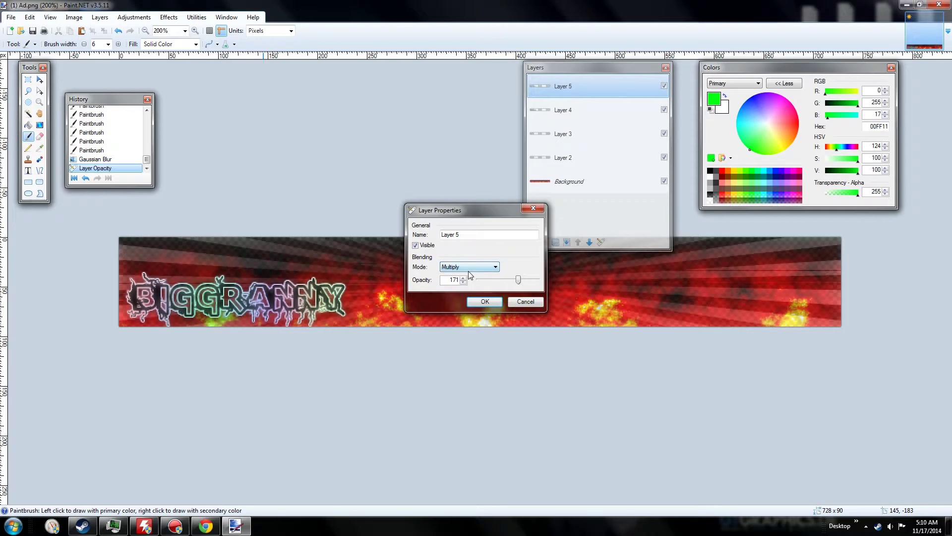
pyautogui.click(471, 267)
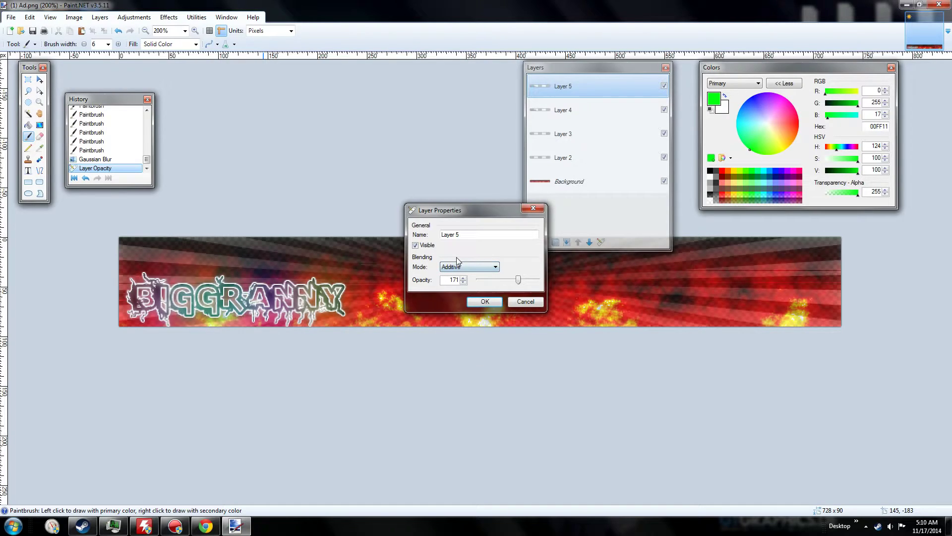
pyautogui.click(461, 268)
pyautogui.click(464, 276)
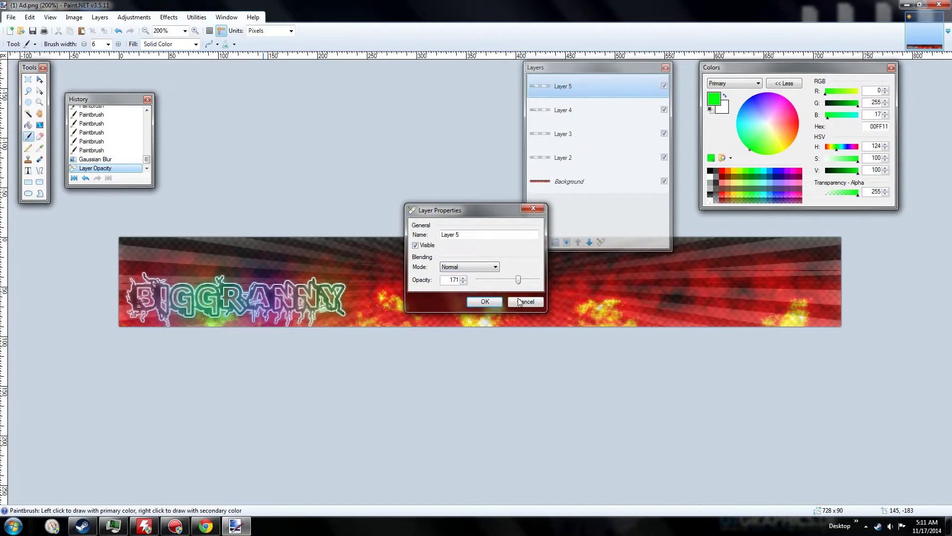
pyautogui.press('Return')
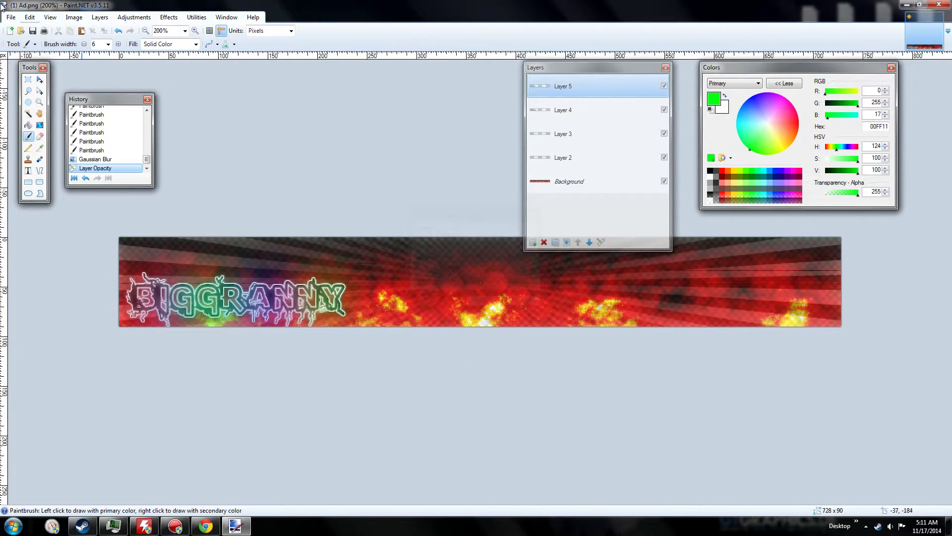
pyautogui.click(146, 30)
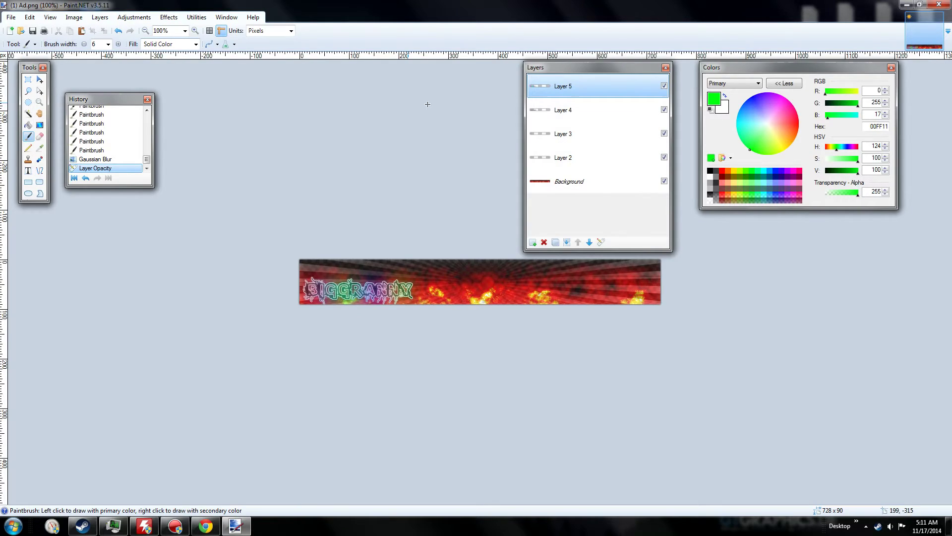
# - Reselect Layer 5 and add a new Layer 6 above it for the tagline
pyautogui.moveTo(535, 76); pyautogui.dragTo(620, 76)
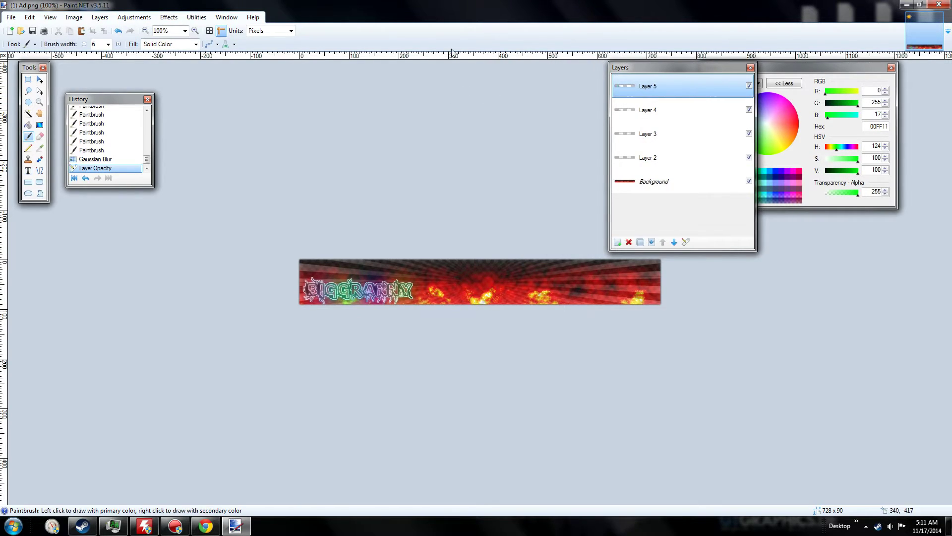
pyautogui.click(100, 17)
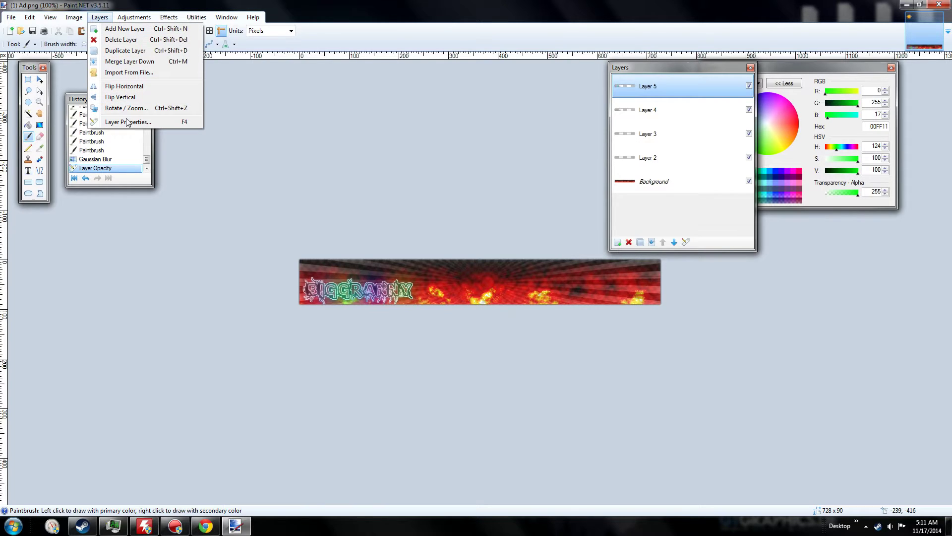
pyautogui.click(696, 118)
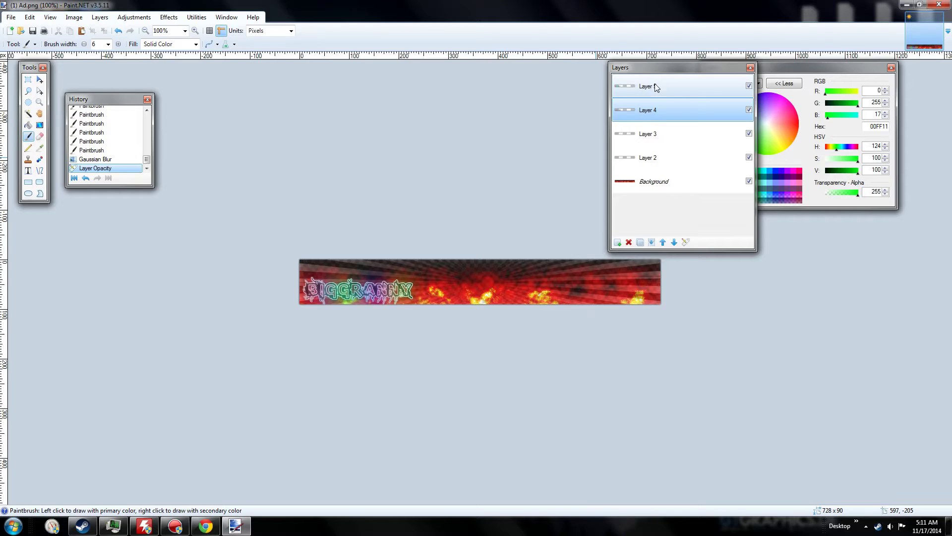
pyautogui.click(106, 16)
pyautogui.click(762, 92)
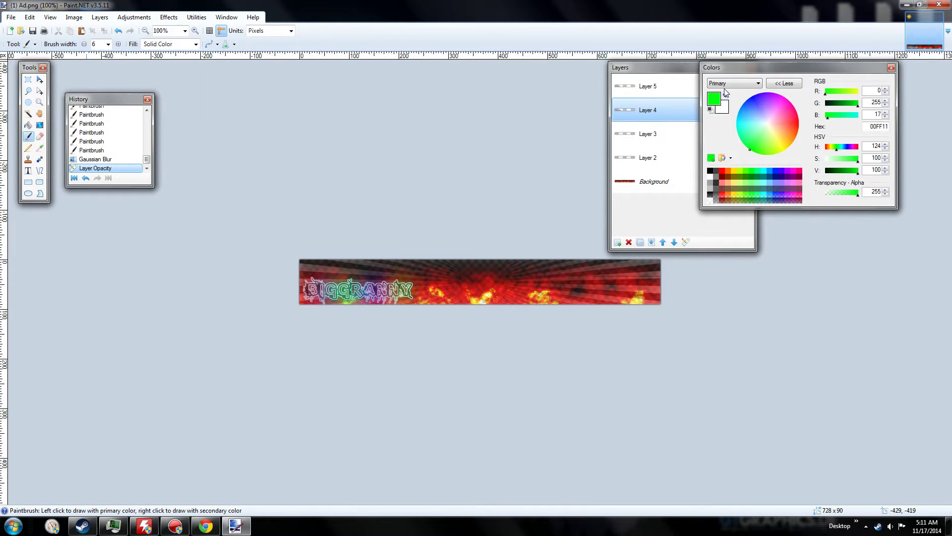
pyautogui.click(655, 87)
pyautogui.click(99, 17)
pyautogui.click(111, 29)
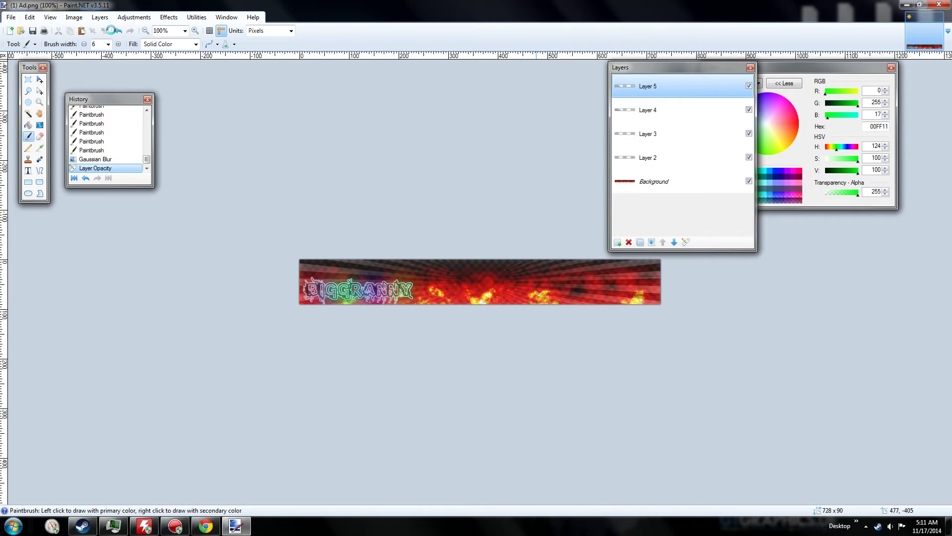
# - With the Text tool in black, type 'KILL NOOBS FOR F' on the banner
pyautogui.click(28, 170)
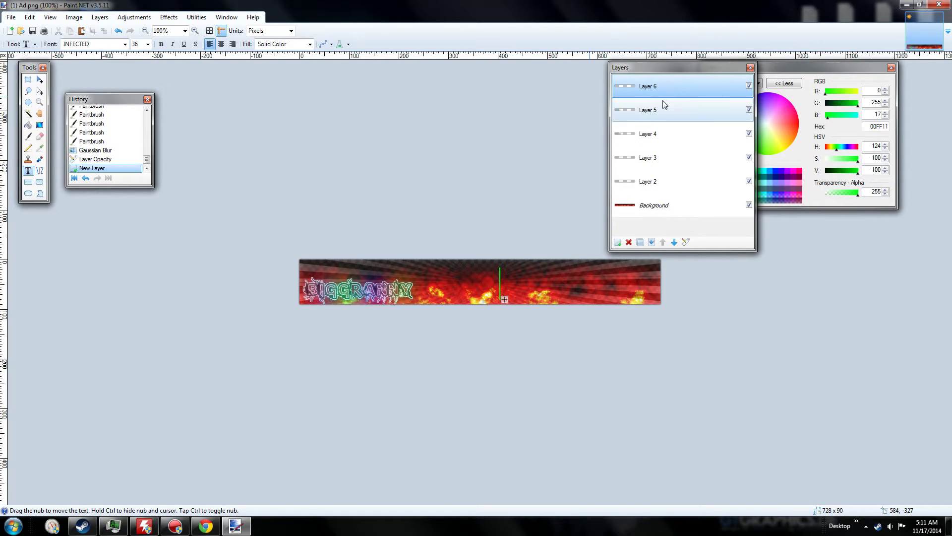
pyautogui.moveTo(707, 70); pyautogui.dragTo(625, 47)
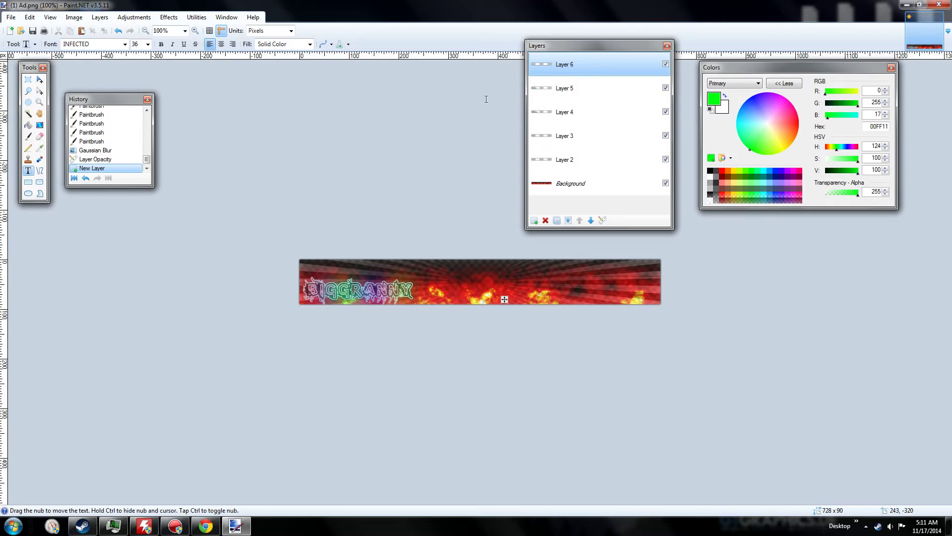
pyautogui.click(710, 170)
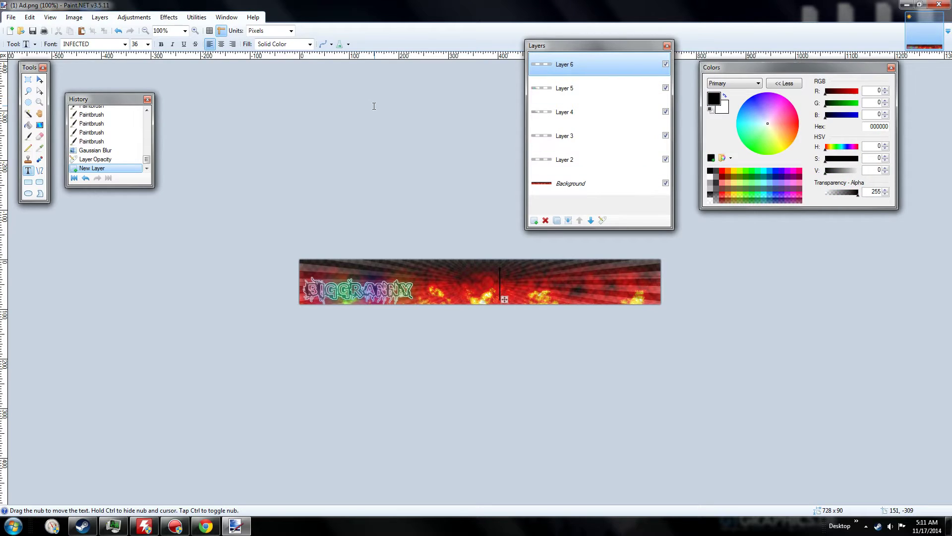
pyautogui.write('KILL NOOBS FOR F')
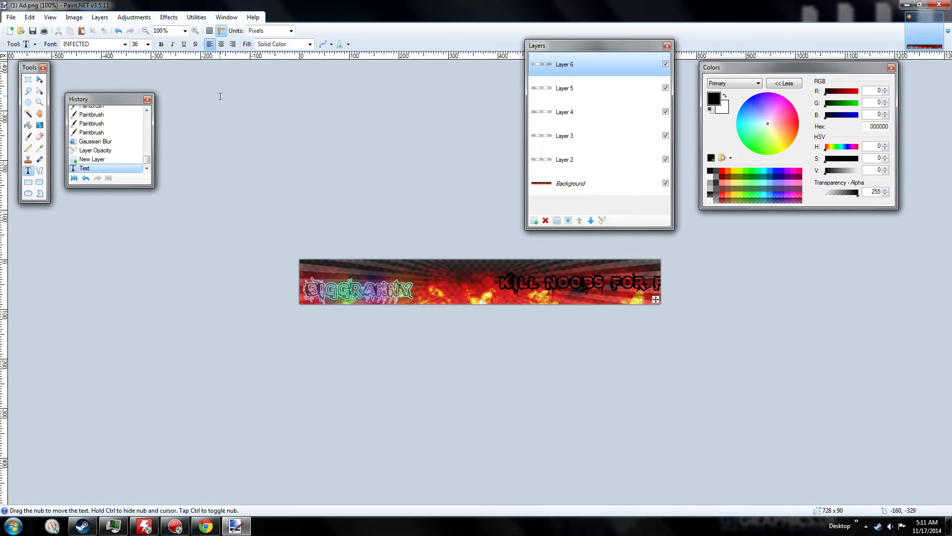
# - Split the tagline into 'KILL NOOBS' / 'NOOBS FOR FUN' at size 28, moved to the right edge
pyautogui.moveTo(657, 300); pyautogui.dragTo(615, 297)
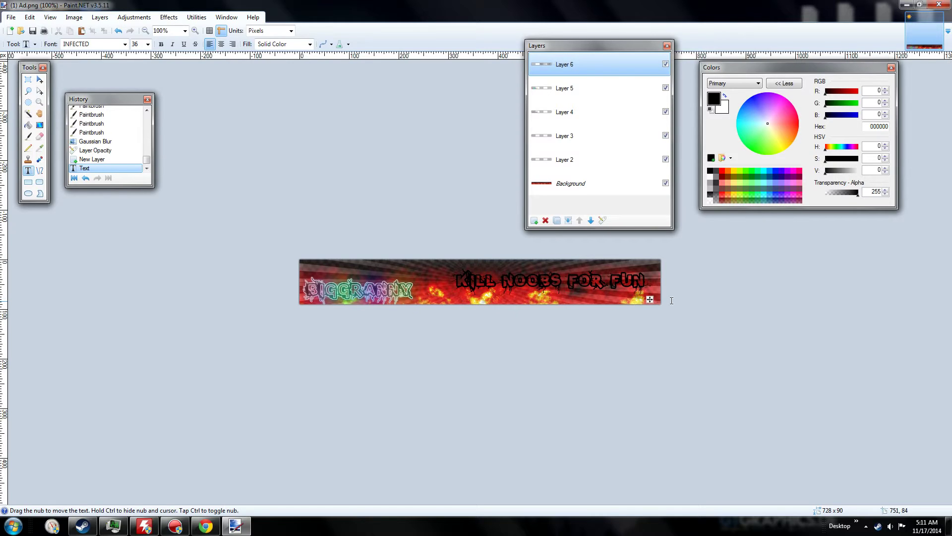
pyautogui.press('BackSpace')
pyautogui.press('BackSpace')
pyautogui.press('BackSpace')
pyautogui.press('BackSpace')
pyautogui.press('BackSpace')
pyautogui.press('BackSpace')
pyautogui.press('BackSpace')
pyautogui.press('BackSpace')
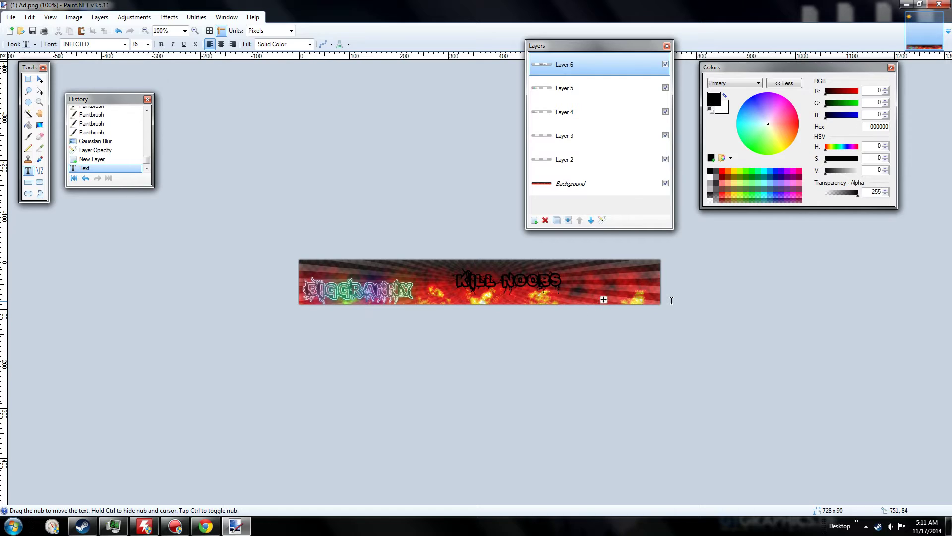
pyautogui.hotkey('ctrl', 'z')
pyautogui.hotkey('ctrl', 'z')
pyautogui.hotkey('ctrl', 'z')
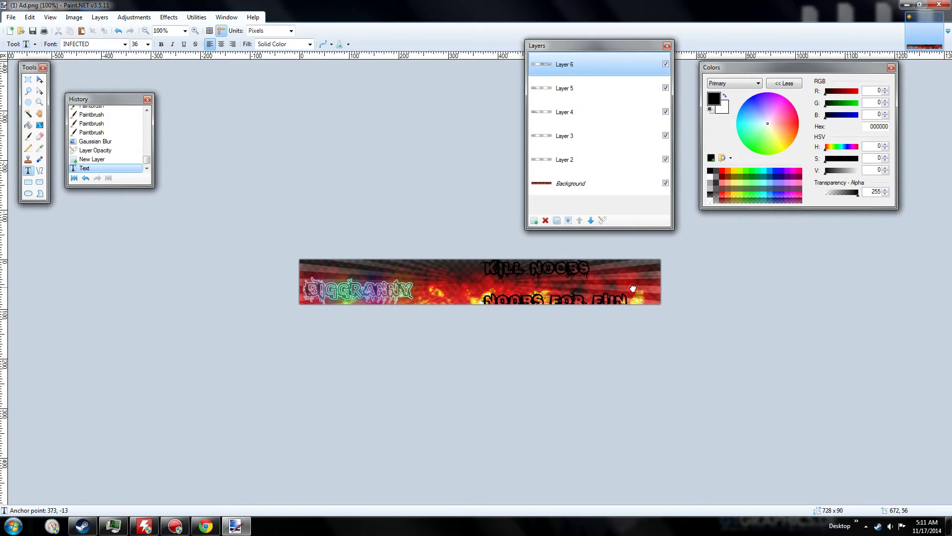
pyautogui.click(147, 45)
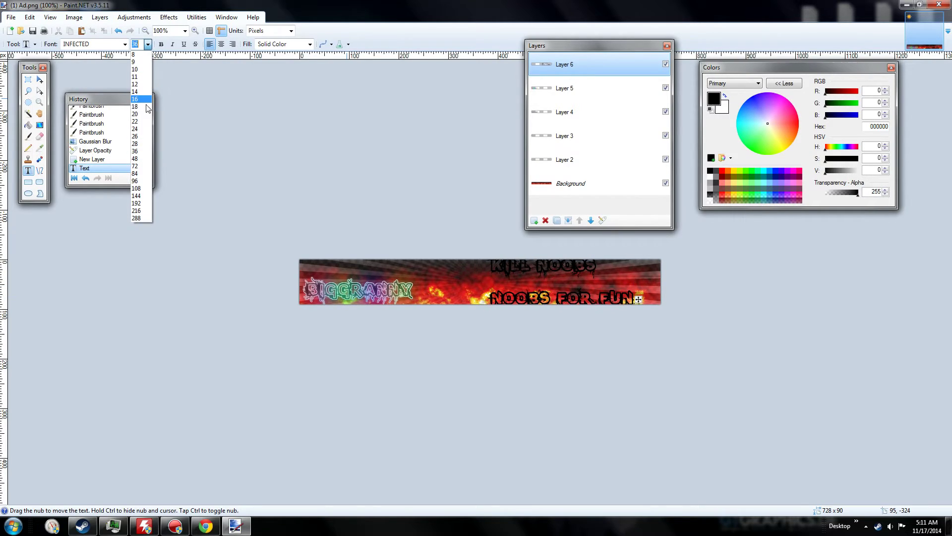
pyautogui.click(142, 155)
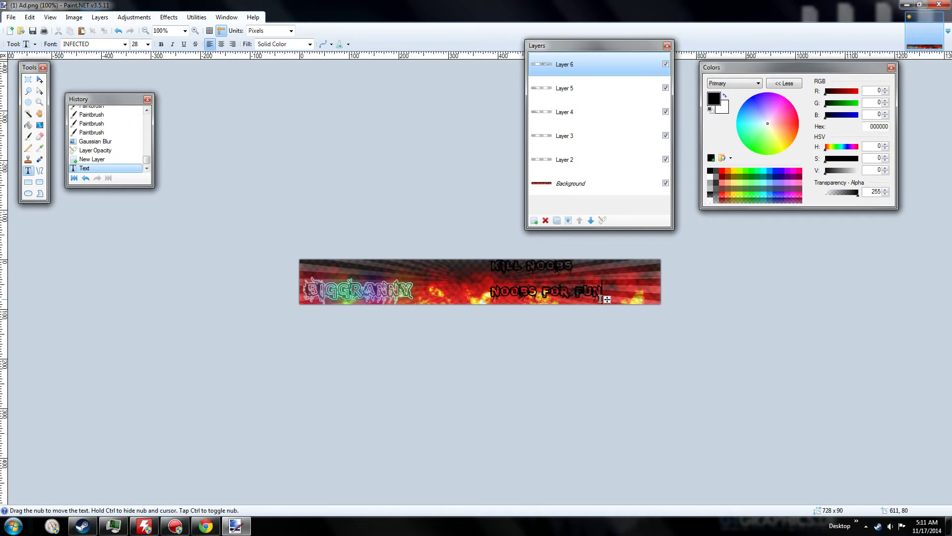
pyautogui.moveTo(607, 301); pyautogui.dragTo(661, 309)
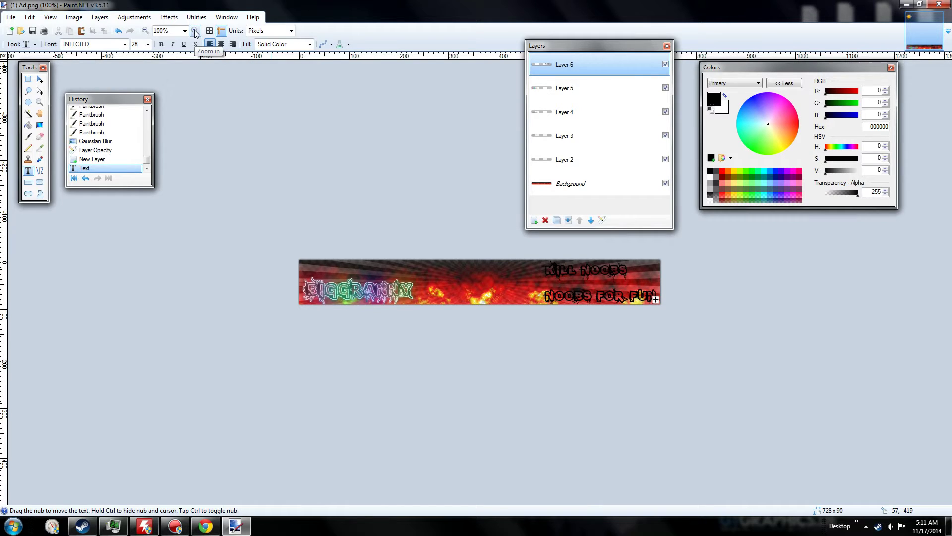
# - Preview a twist on the tagline layer in Layer Rotate / Zoom
pyautogui.click(99, 17)
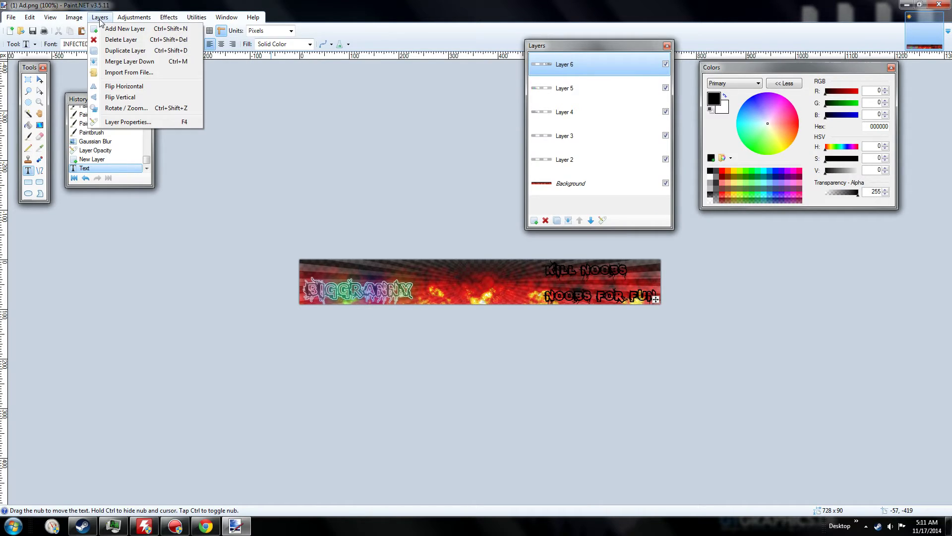
pyautogui.click(432, 213)
pyautogui.moveTo(397, 161); pyautogui.dragTo(237, 182)
pyautogui.moveTo(238, 231); pyautogui.dragTo(257, 239)
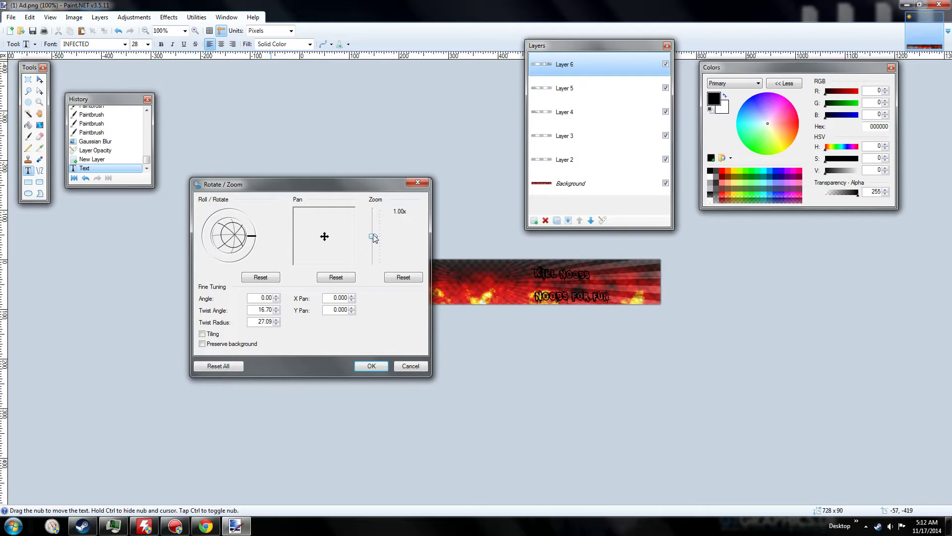
# - Enlarge the tagline layer 1.45x with Rotate / Zoom, without keeping the original text underneath
pyautogui.moveTo(373, 238); pyautogui.dragTo(315, 231)
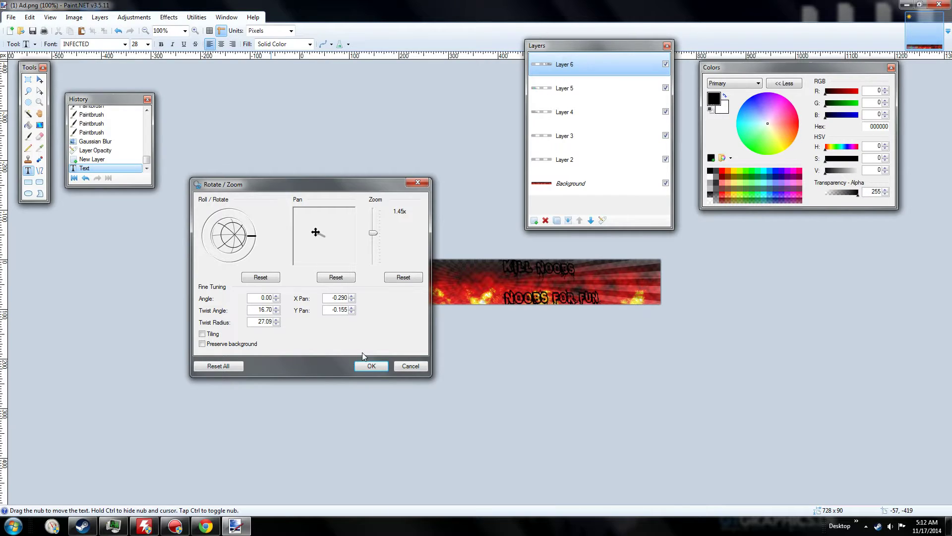
pyautogui.click(238, 348)
pyautogui.click(226, 345)
pyautogui.click(359, 369)
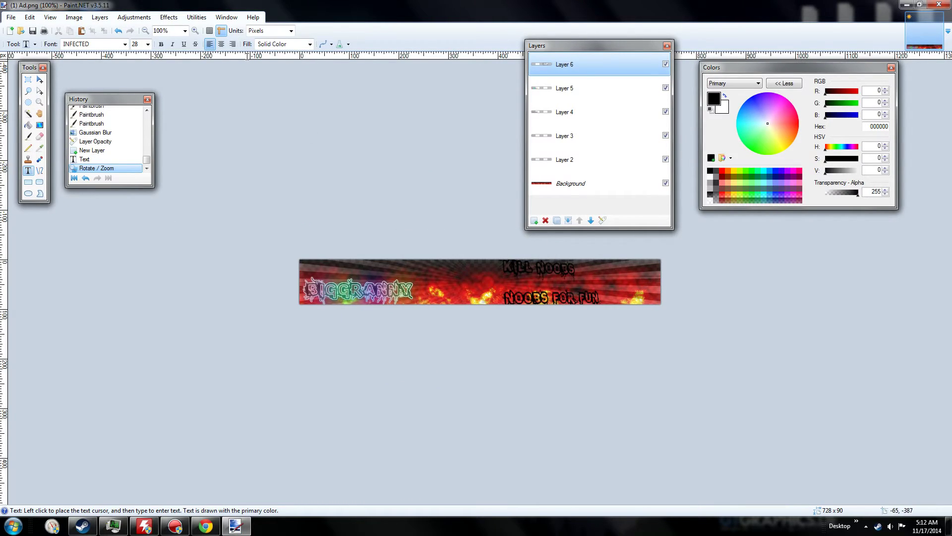
# - Zoom to 200% and apply a first Outline Object to the tagline text
pyautogui.click(195, 30)
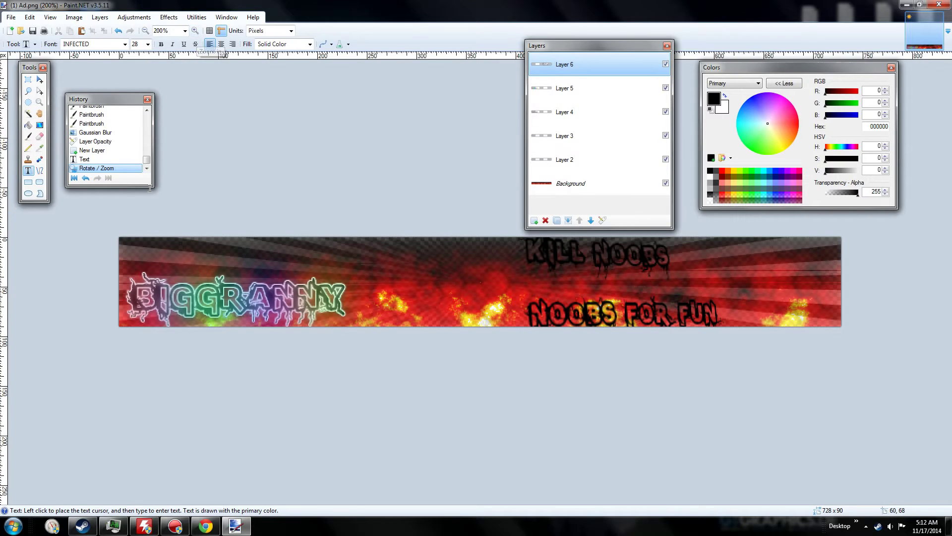
pyautogui.click(173, 23)
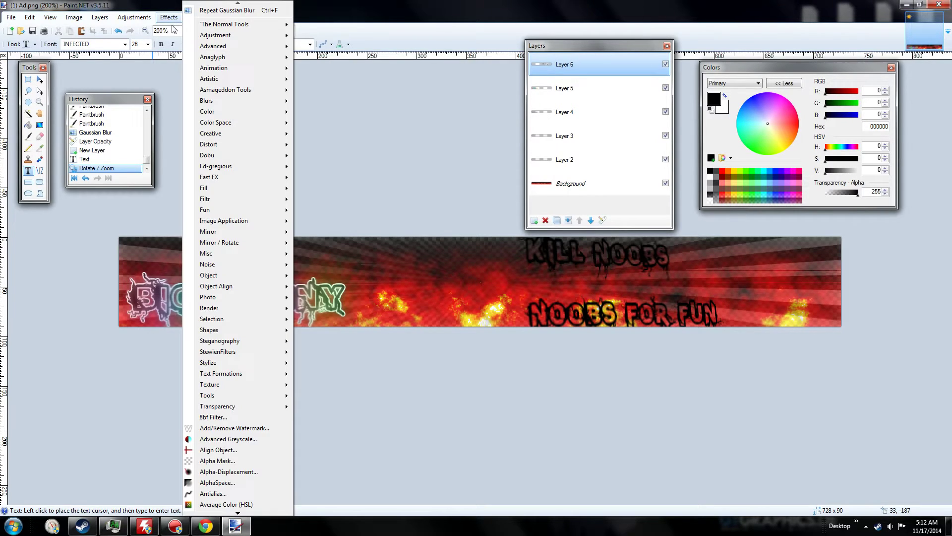
pyautogui.moveTo(235, 278)
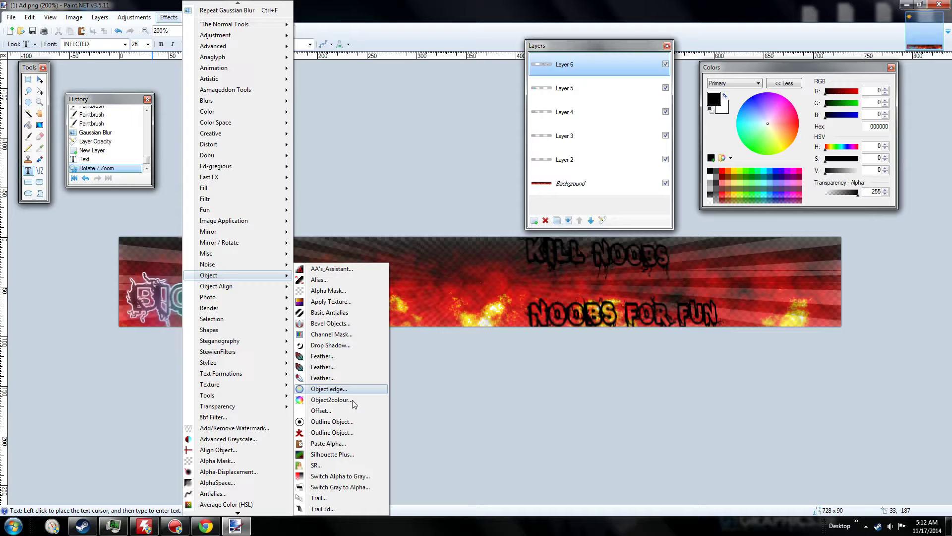
pyautogui.click(330, 422)
pyautogui.moveTo(479, 191); pyautogui.dragTo(365, 84)
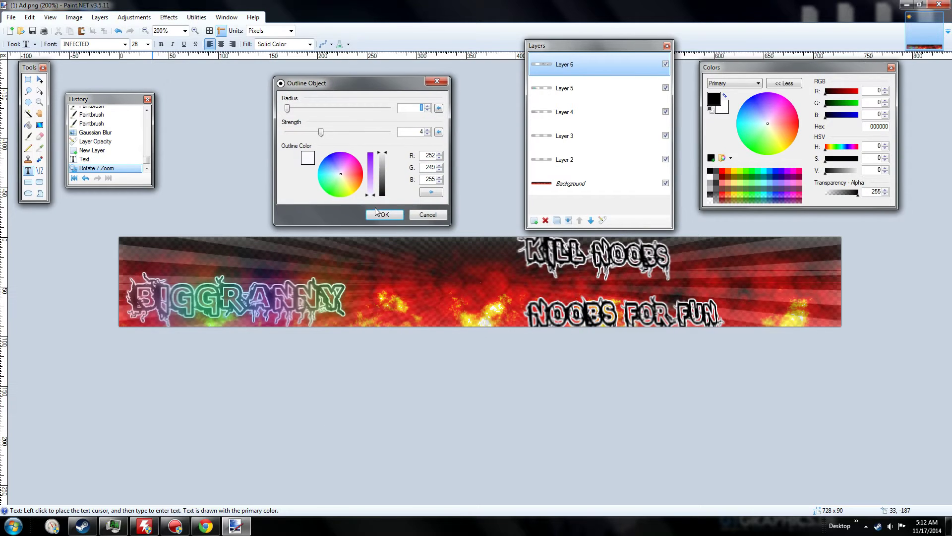
pyautogui.click(385, 214)
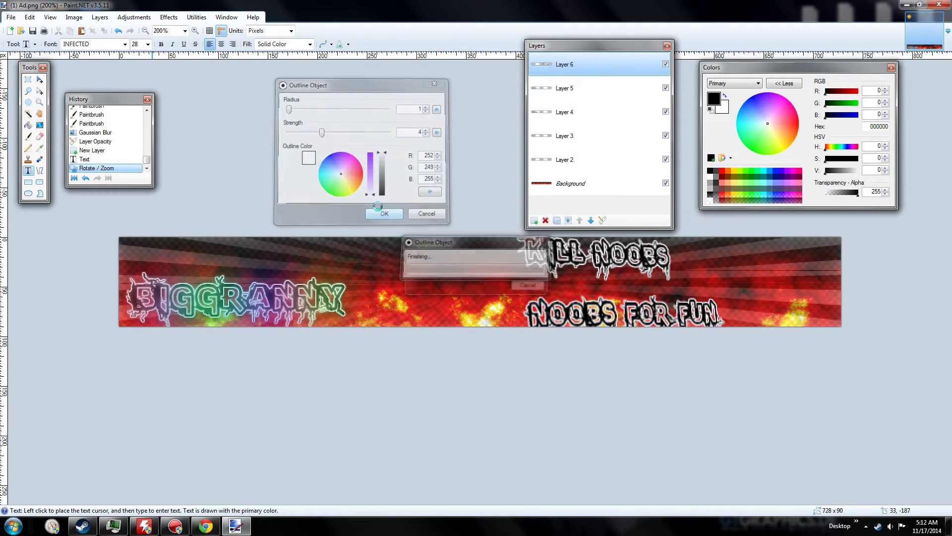
# - Return the view to 100% and undo the light outline
pyautogui.click(145, 31)
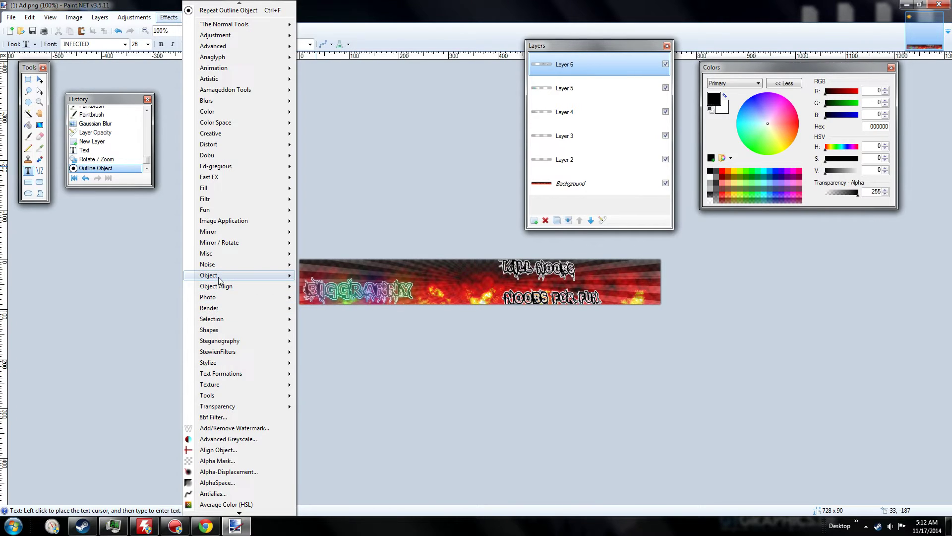
pyautogui.click(104, 6)
pyautogui.click(100, 17)
pyautogui.click(119, 31)
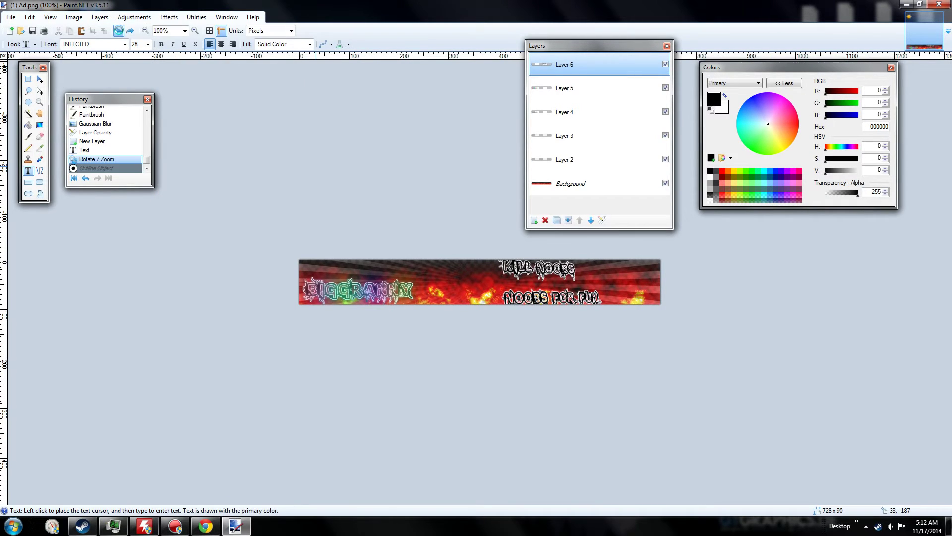
# - Reapply Outline Object in cyan R0 G255 B229 with radius 1 and strength 4
pyautogui.hotkey('alt', 'c')
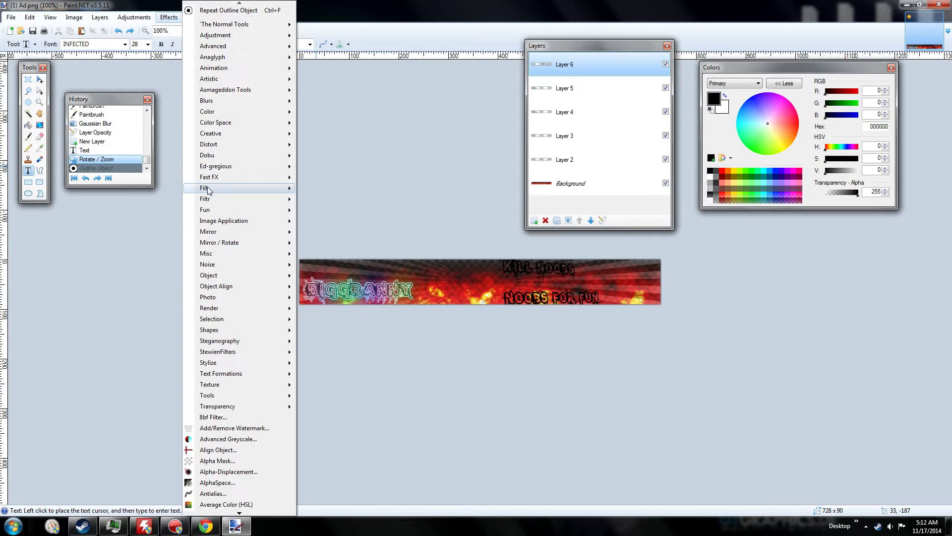
pyautogui.moveTo(226, 276)
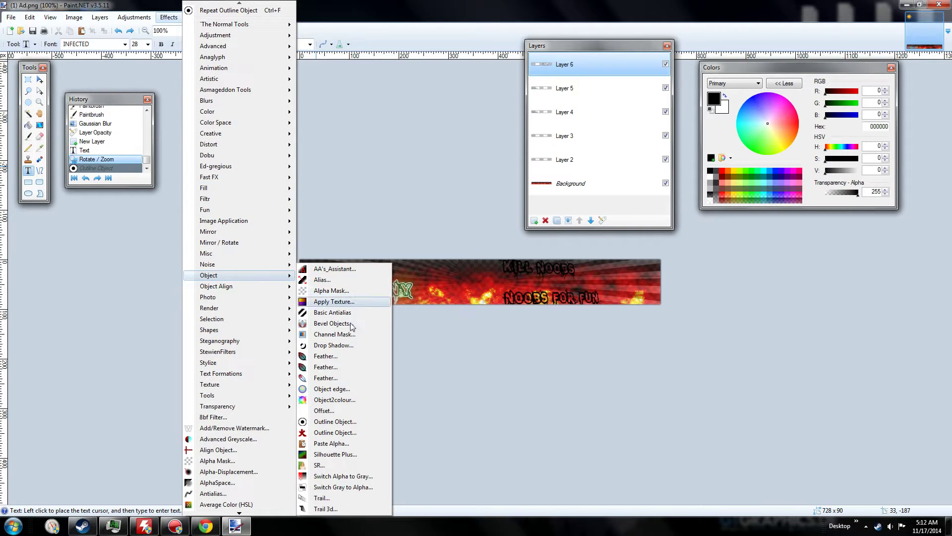
pyautogui.click(335, 421)
pyautogui.moveTo(430, 186); pyautogui.dragTo(319, 167)
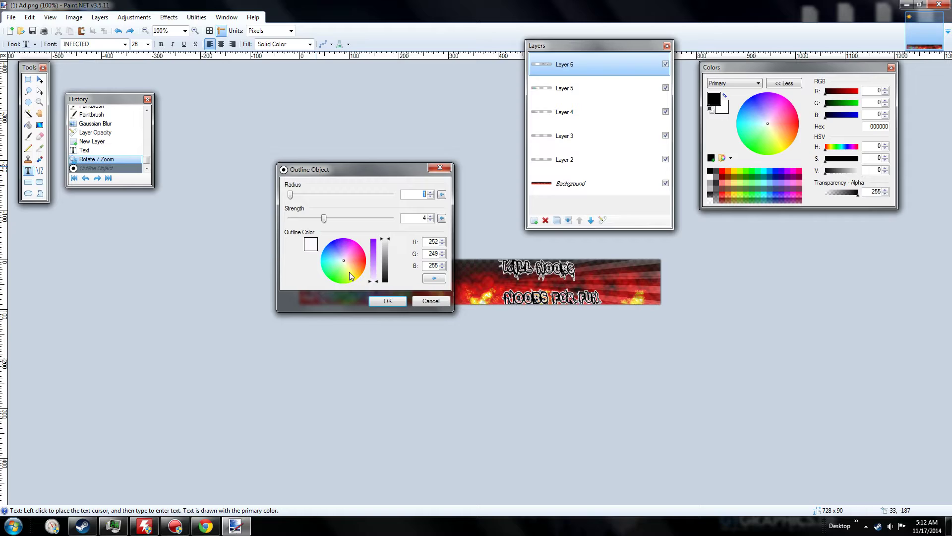
pyautogui.moveTo(365, 260); pyautogui.dragTo(312, 269)
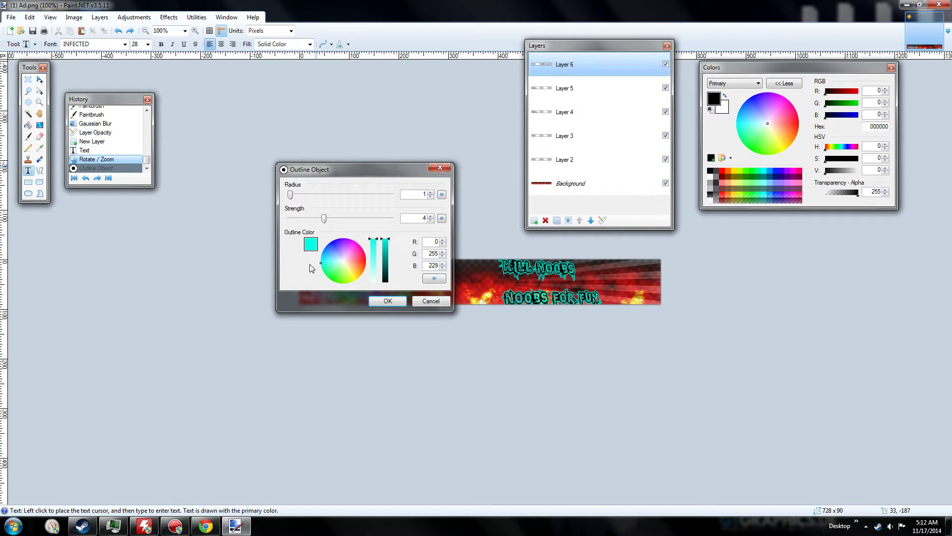
pyautogui.click(381, 300)
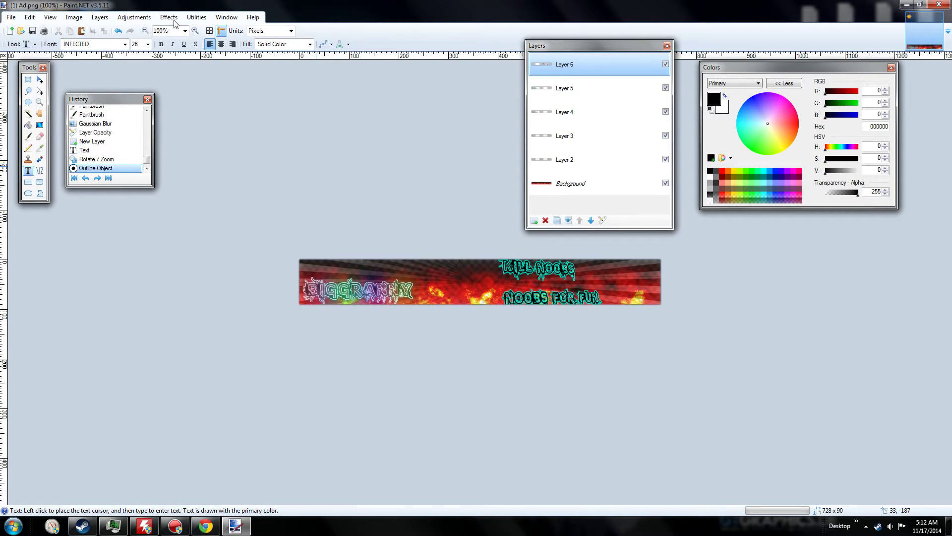
# - Add a Glow with radius 23 to the tagline, then zoom in to inspect it
pyautogui.click(171, 18)
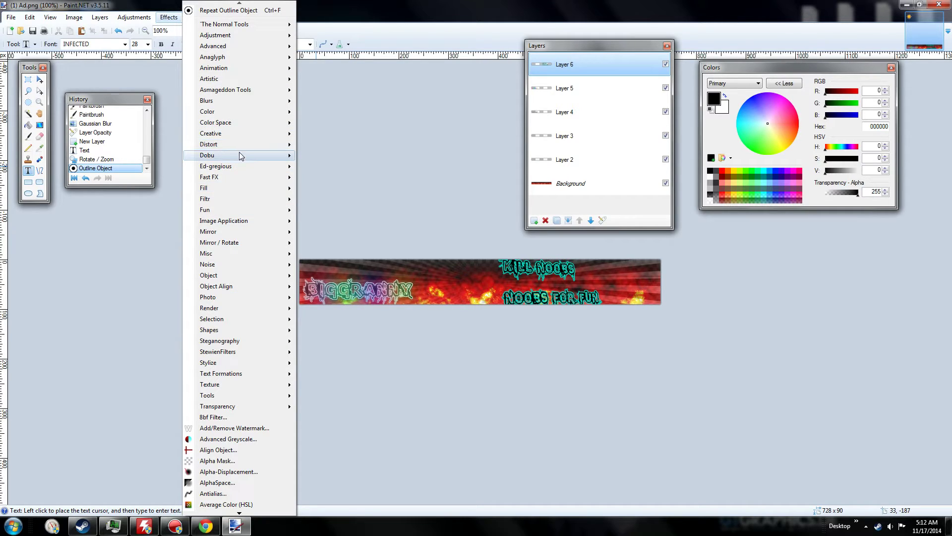
pyautogui.moveTo(240, 275)
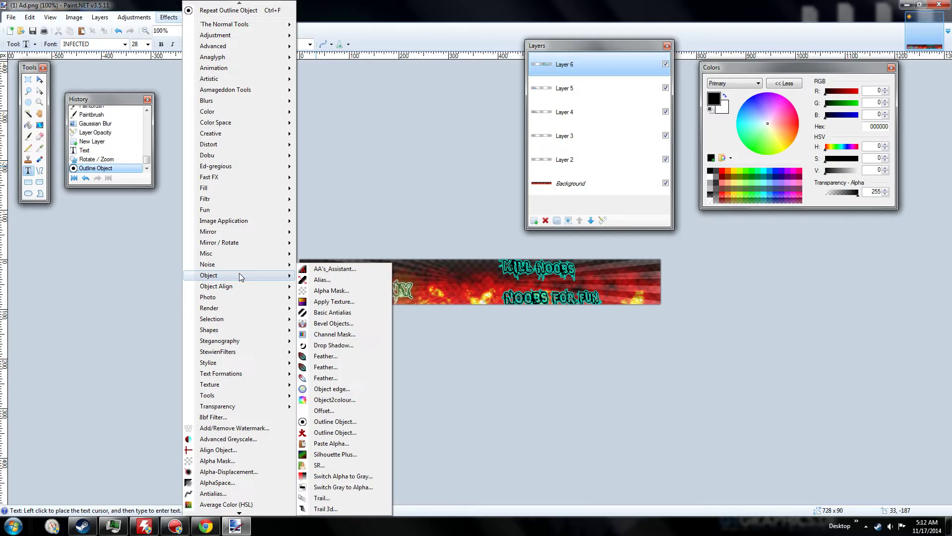
pyautogui.moveTo(235, 177)
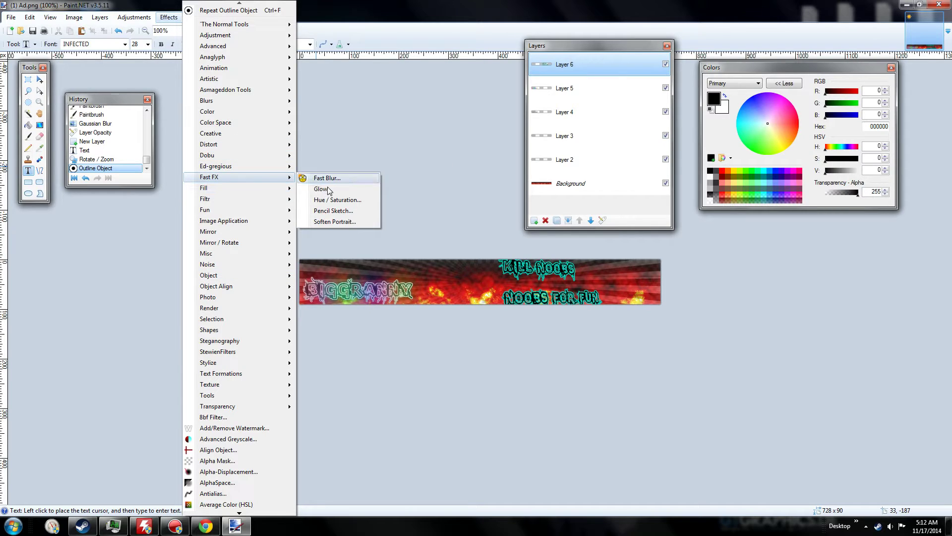
pyautogui.click(321, 188)
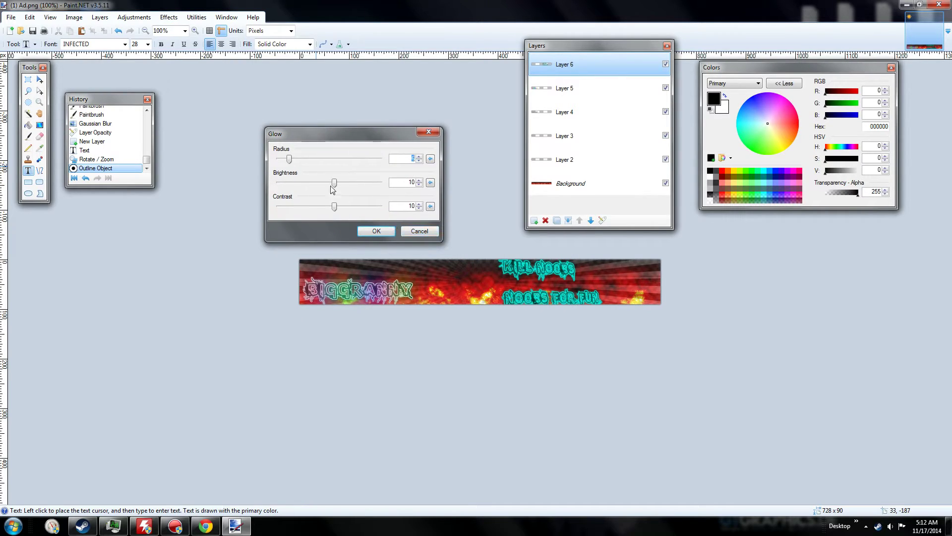
pyautogui.moveTo(290, 162); pyautogui.dragTo(313, 163)
pyautogui.click(377, 231)
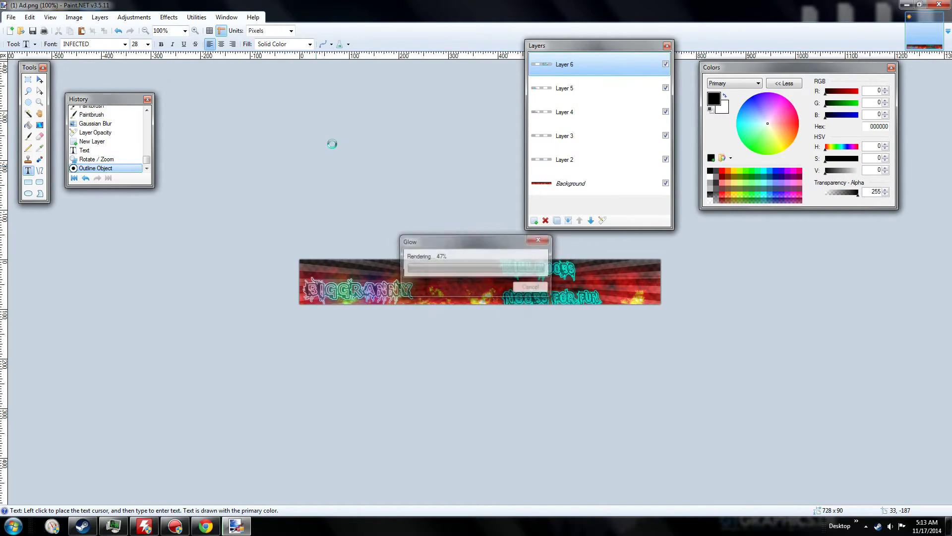
pyautogui.click(195, 30)
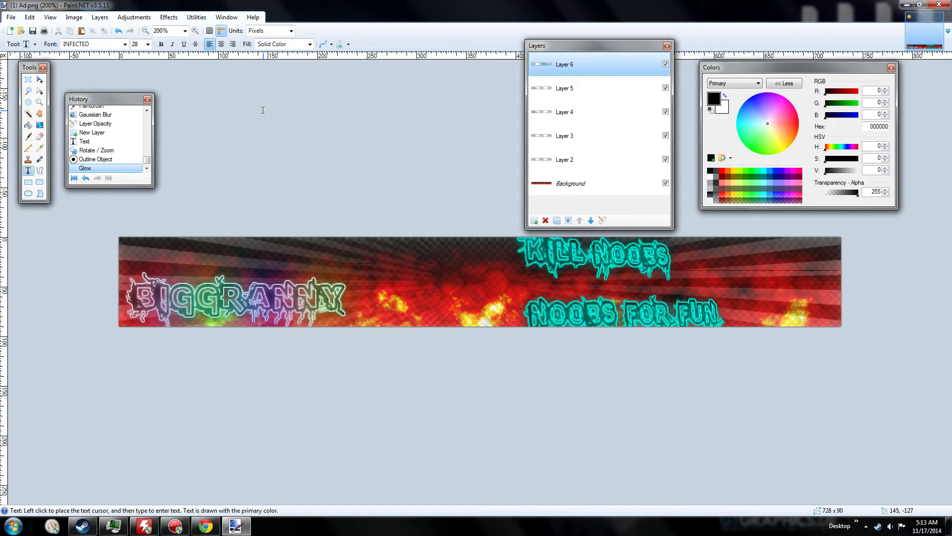
# - Give the tagline a black Drop Shadow with widening 5, blur 5 and opacity 105
pyautogui.click(145, 30)
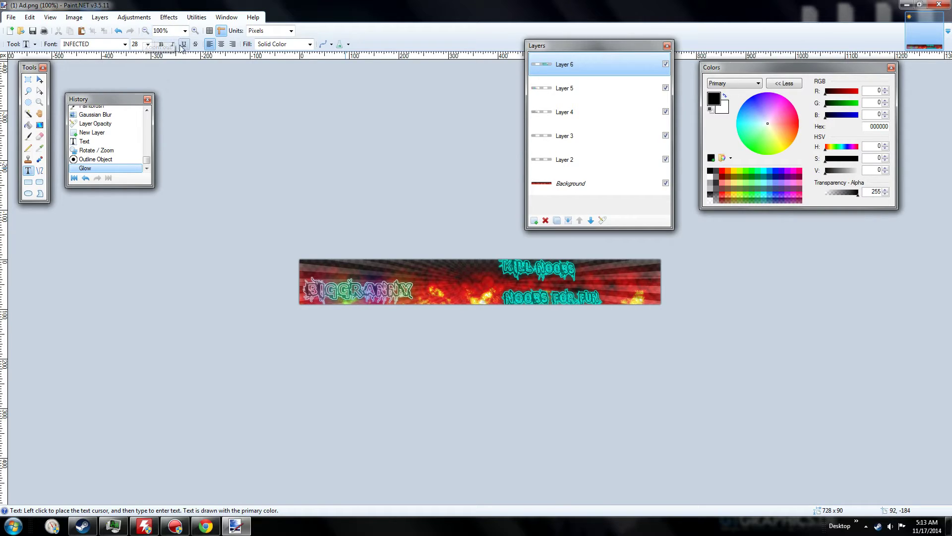
pyautogui.click(169, 18)
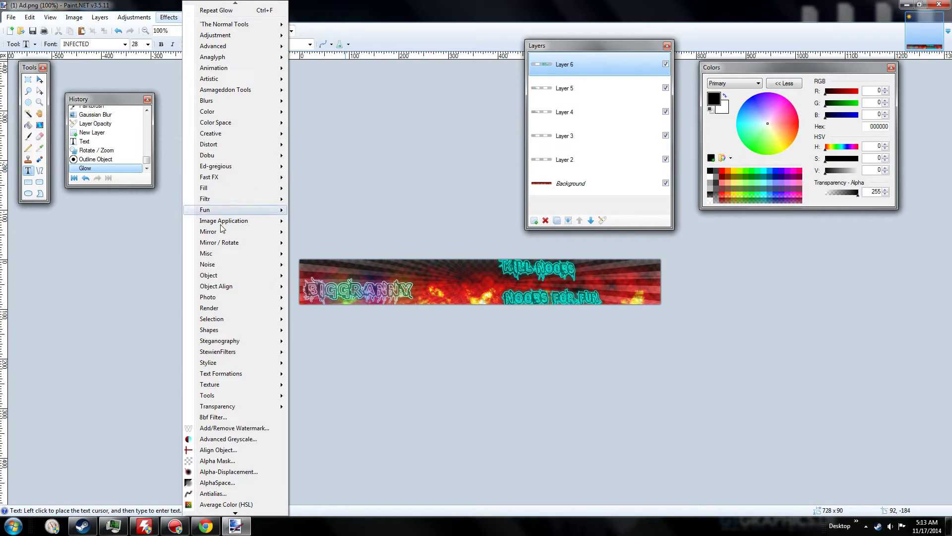
pyautogui.moveTo(239, 276)
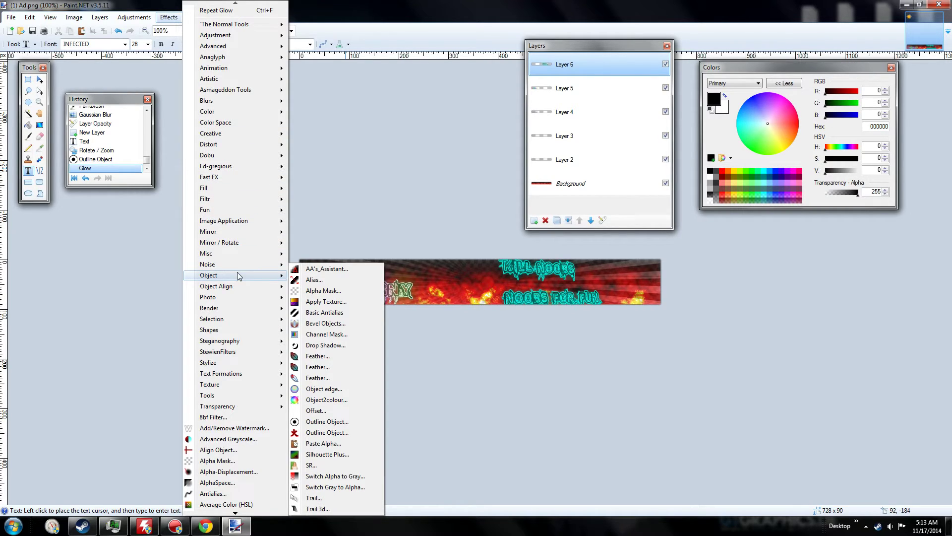
pyautogui.moveTo(233, 199)
pyautogui.click(325, 346)
pyautogui.moveTo(438, 145); pyautogui.dragTo(230, 118)
pyautogui.moveTo(244, 278); pyautogui.dragTo(210, 282)
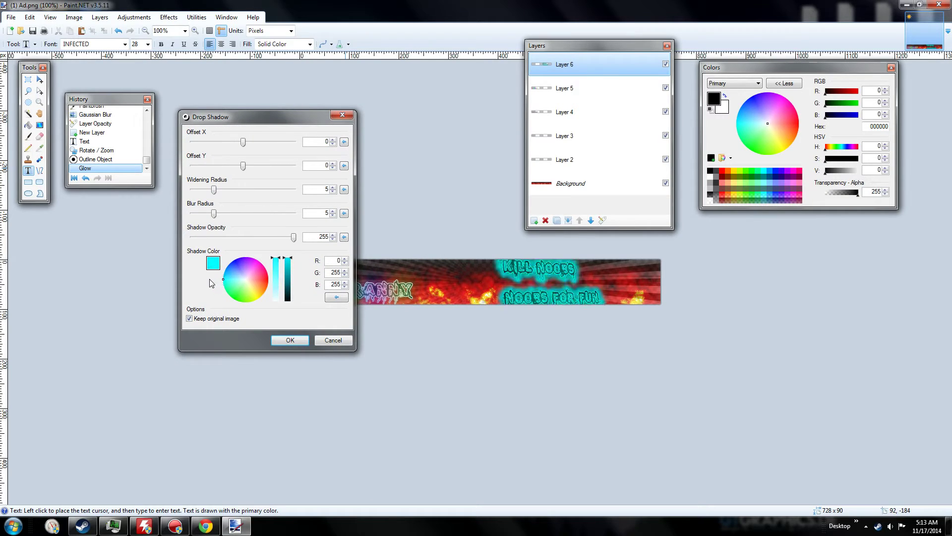
pyautogui.moveTo(293, 238); pyautogui.dragTo(221, 238)
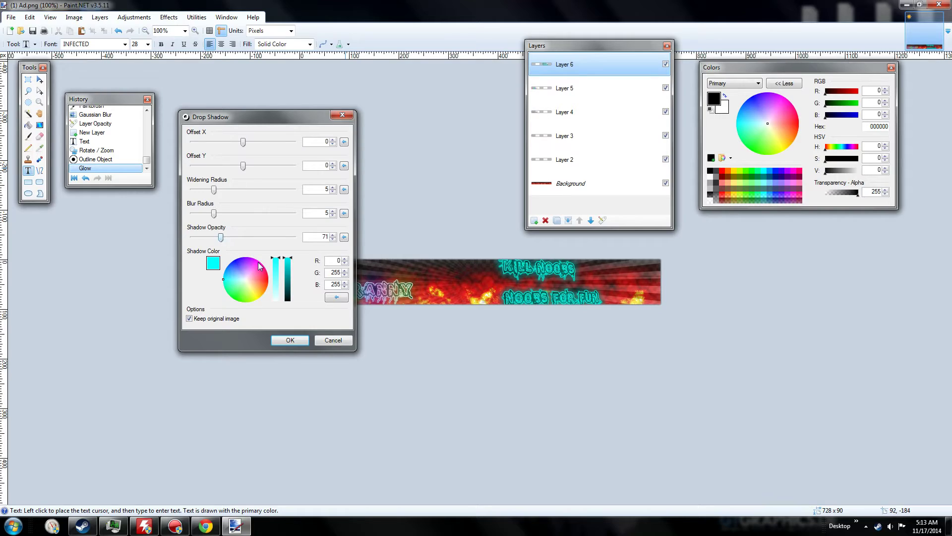
pyautogui.moveTo(288, 289); pyautogui.dragTo(290, 320)
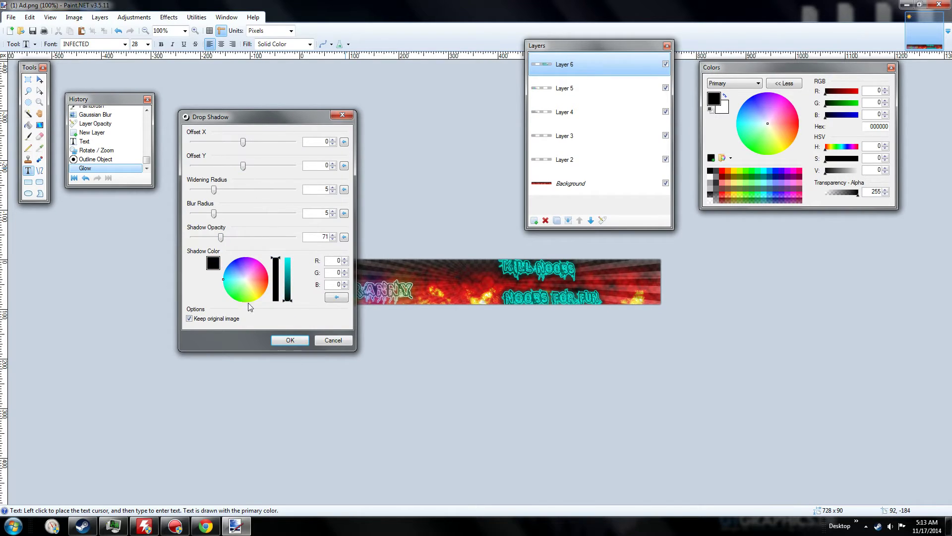
pyautogui.moveTo(221, 238)
pyautogui.mouseDown()
pyautogui.moveTo(292, 243)
pyautogui.moveTo(234, 244)
pyautogui.mouseUp()
pyautogui.click(290, 340)
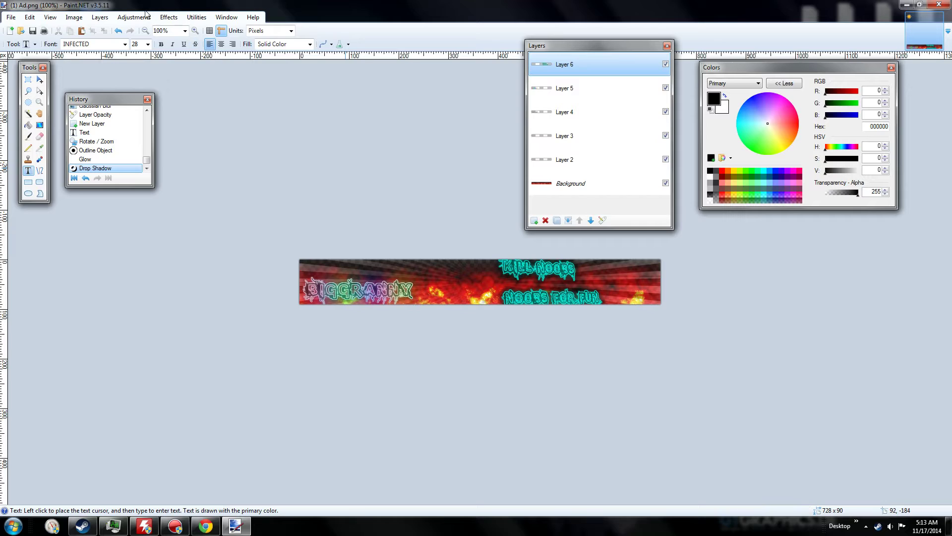
# - Add an empty Layer 7 and position it just below Layer 4
pyautogui.click(100, 18)
pyautogui.click(114, 29)
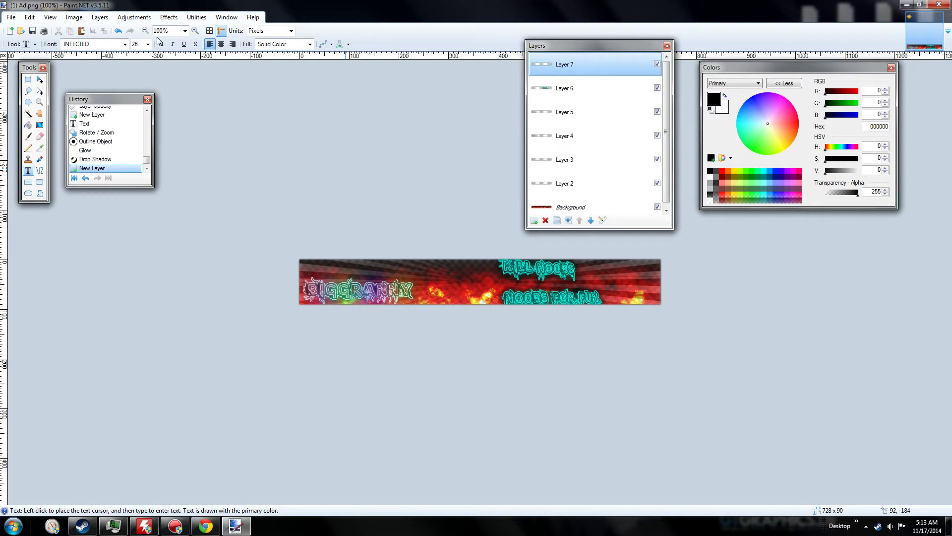
pyautogui.click(590, 221)
pyautogui.click(590, 221)
pyautogui.click(590, 221)
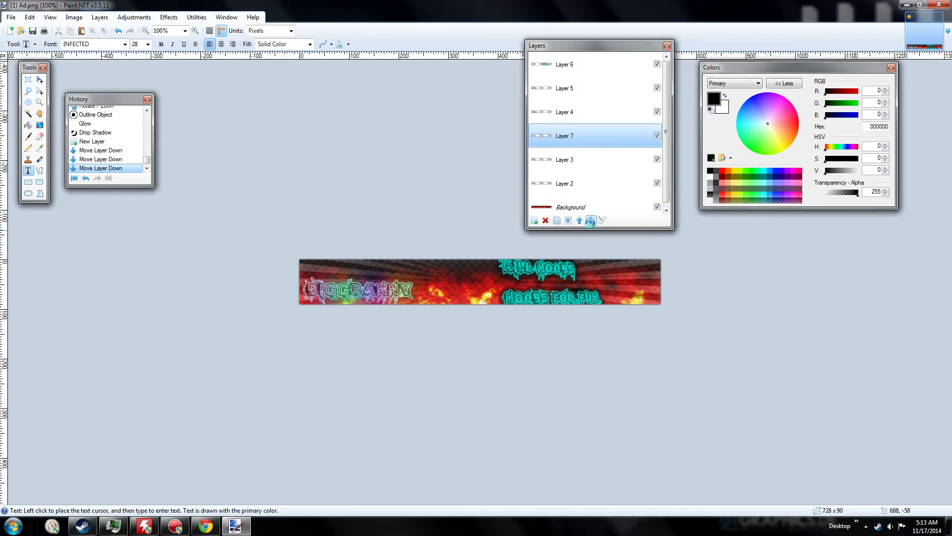
pyautogui.click(590, 221)
pyautogui.click(579, 220)
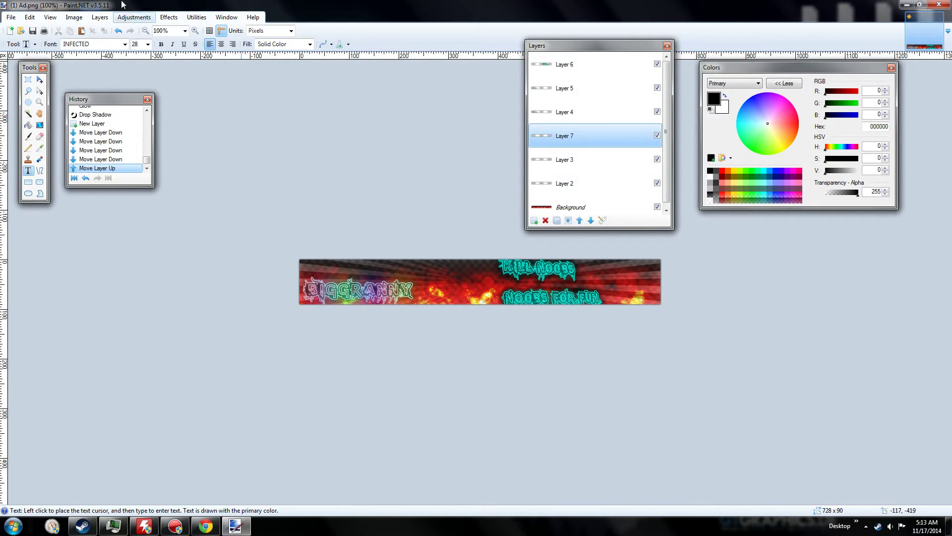
# - Save the banner as 'Youtube test 1232344325423562352344324234.pdn'
pyautogui.click(10, 17)
pyautogui.click(32, 98)
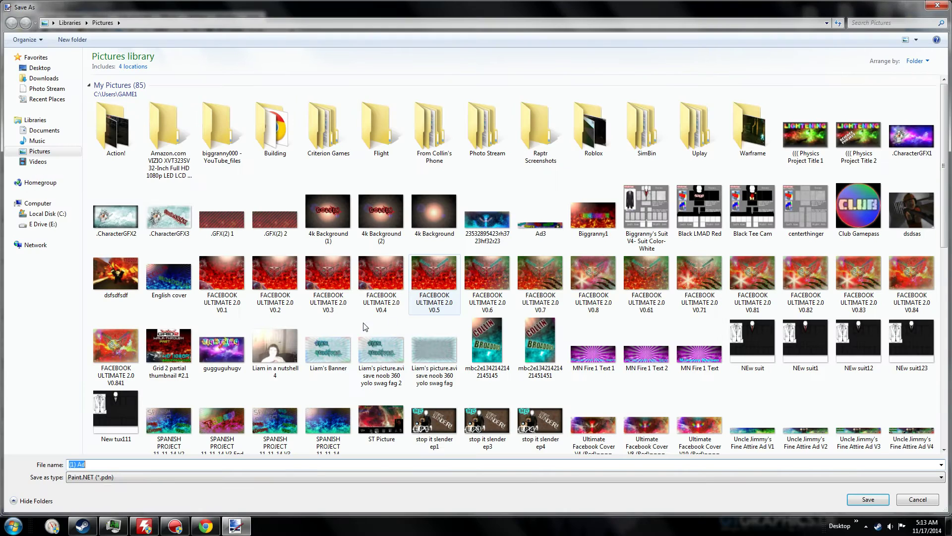
pyautogui.press('BackSpace')
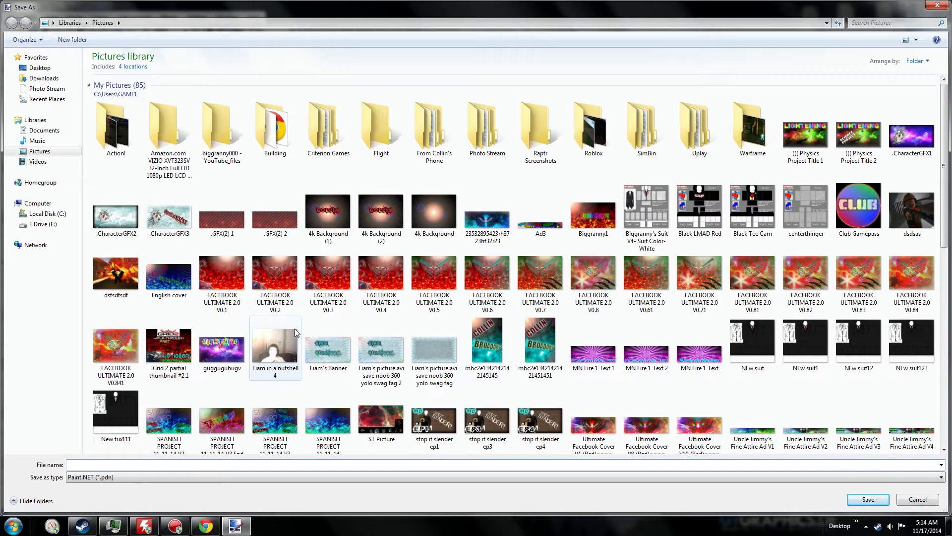
pyautogui.write('Youtube test 1232344325423562352344324234')
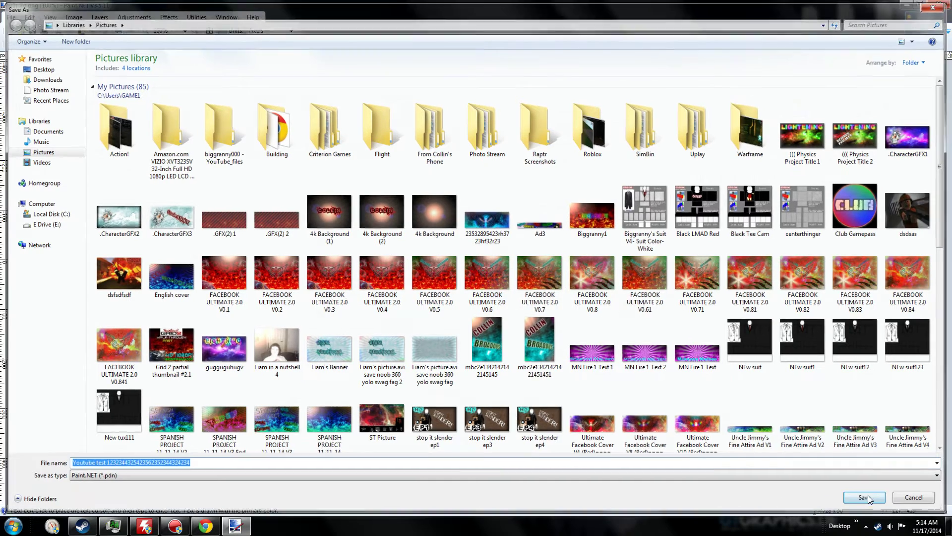
pyautogui.click(868, 499)
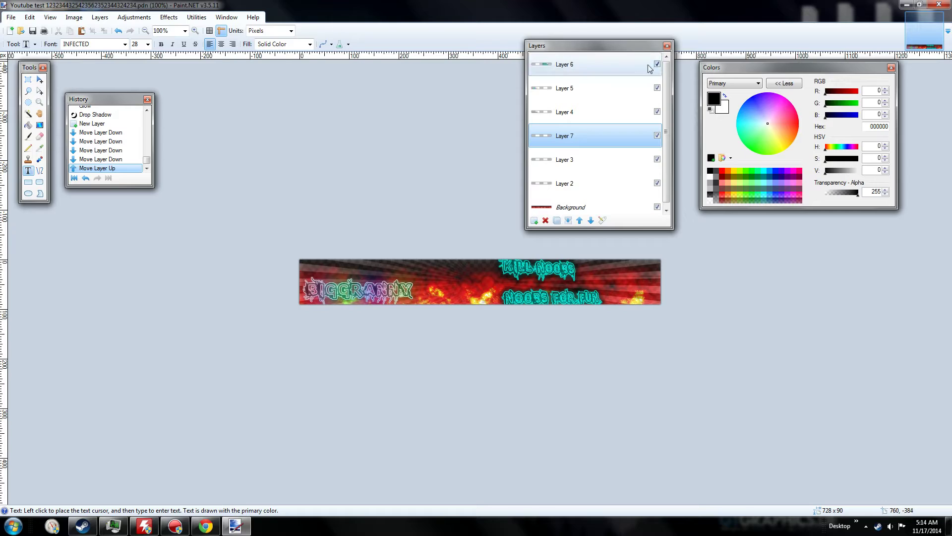
# - Apply a nearly transparent black Splatter to Layer 7, checking it at 200% then 100%
pyautogui.click(172, 18)
pyautogui.moveTo(224, 101)
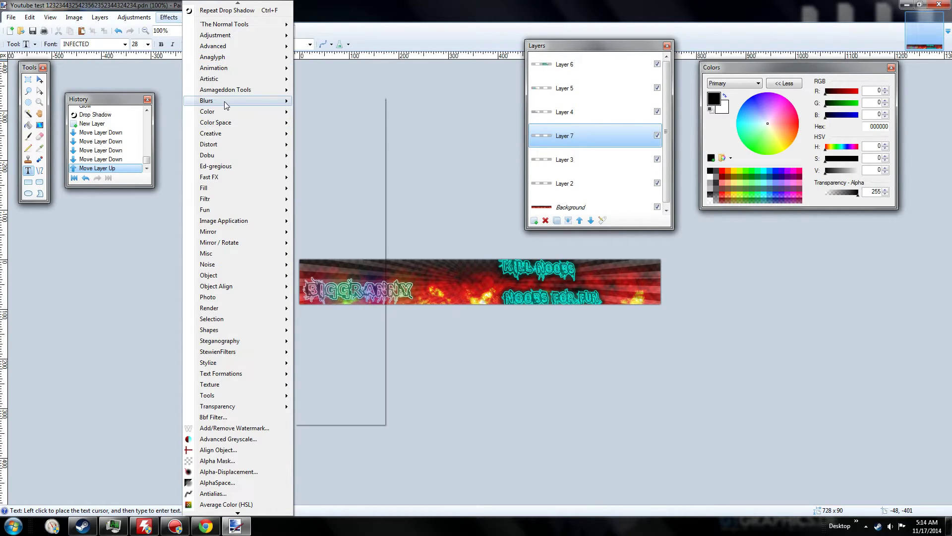
pyautogui.moveTo(240, 78)
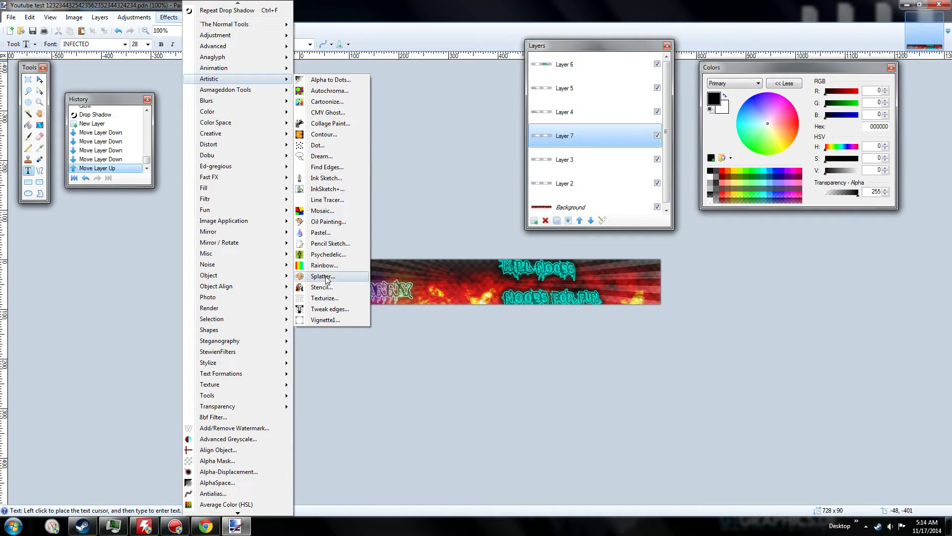
pyautogui.click(324, 276)
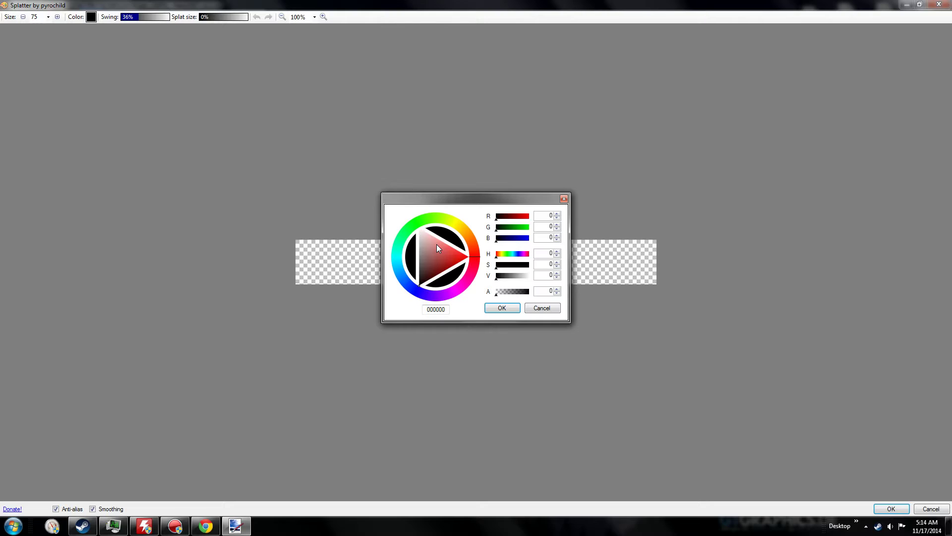
pyautogui.moveTo(438, 246); pyautogui.dragTo(421, 236)
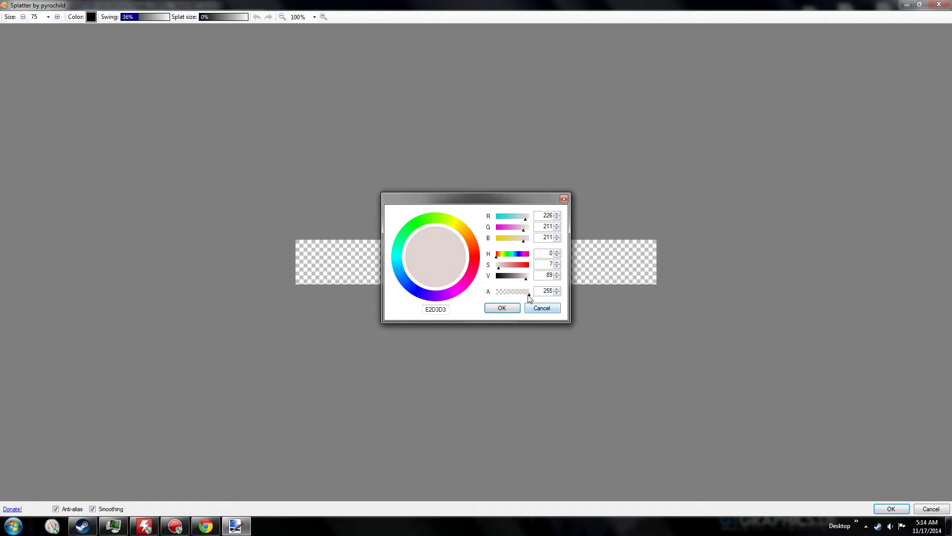
pyautogui.moveTo(529, 296); pyautogui.dragTo(512, 294)
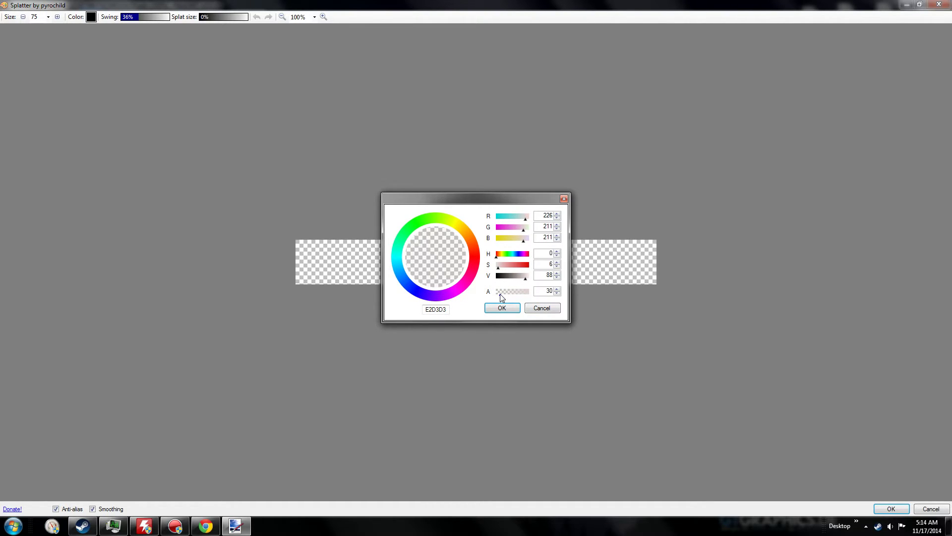
pyautogui.moveTo(427, 276); pyautogui.dragTo(419, 285)
pyautogui.moveTo(504, 295); pyautogui.dragTo(496, 293)
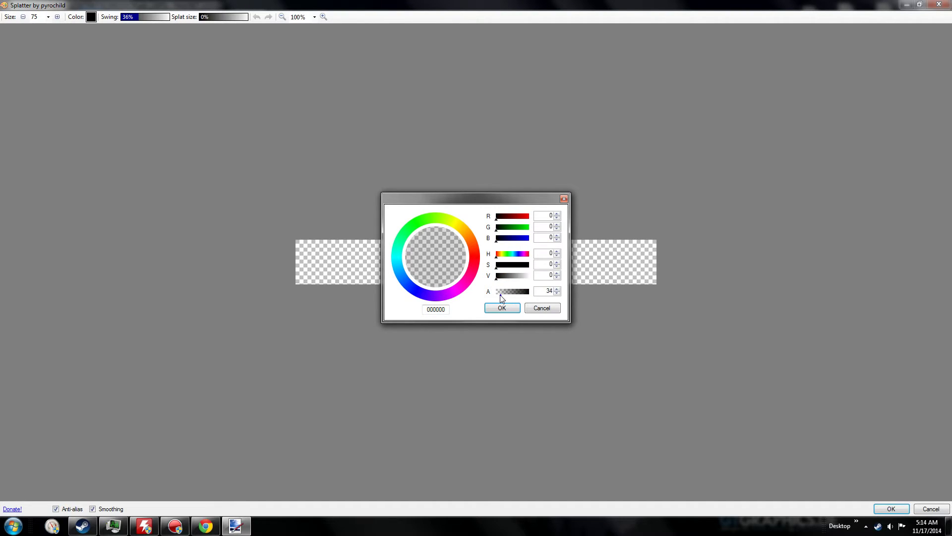
pyautogui.click(502, 308)
pyautogui.click(48, 17)
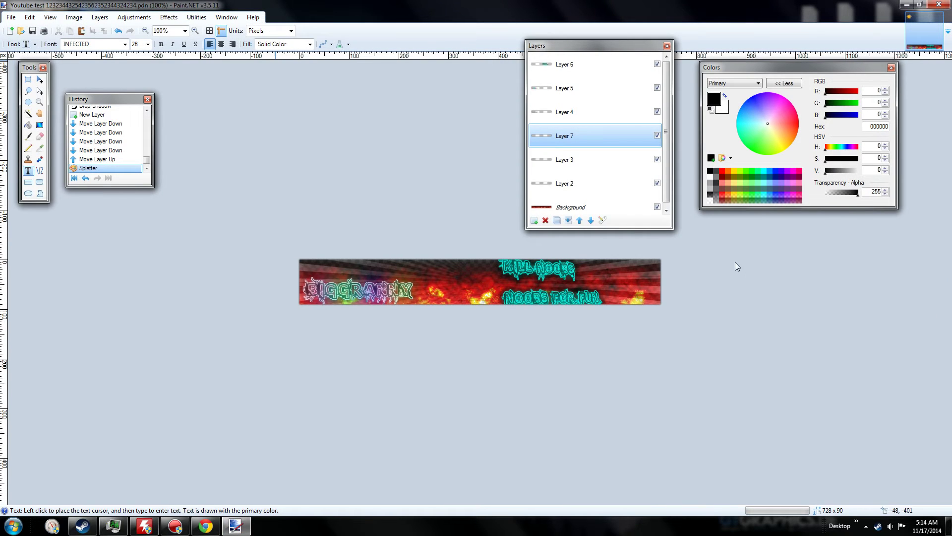
pyautogui.click(195, 31)
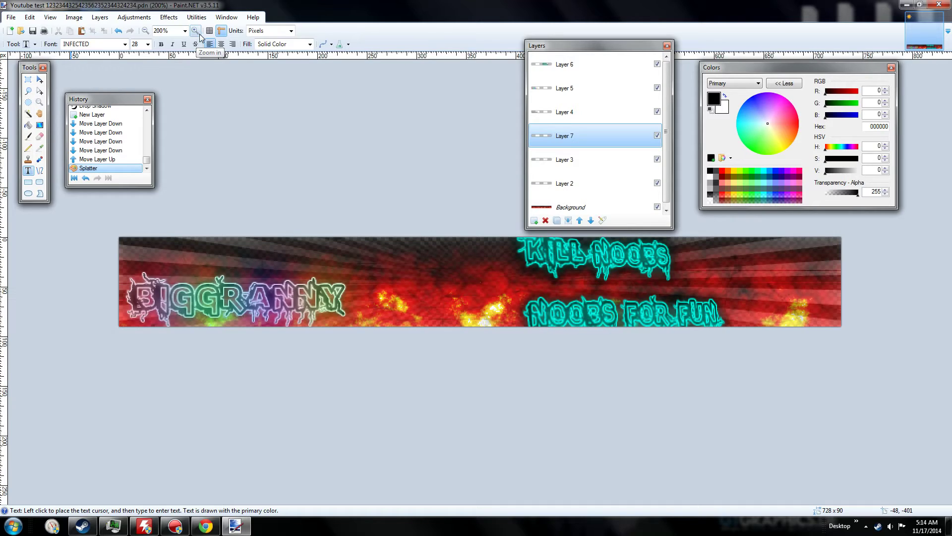
pyautogui.moveTo(573, 45); pyautogui.dragTo(542, 22)
pyautogui.click(144, 30)
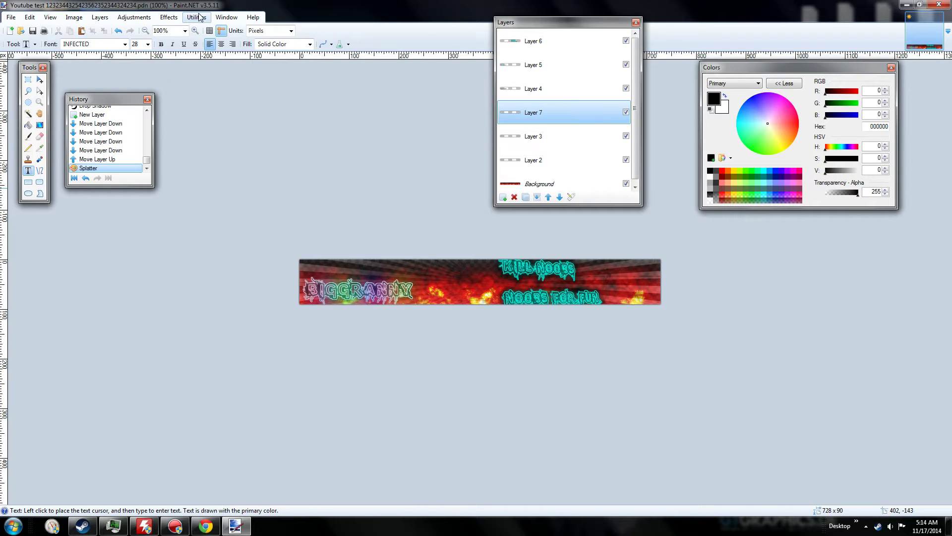
# - In the Open dialog, type 'star' and pick Stars (For images).jpg
pyautogui.click(11, 18)
pyautogui.click(25, 36)
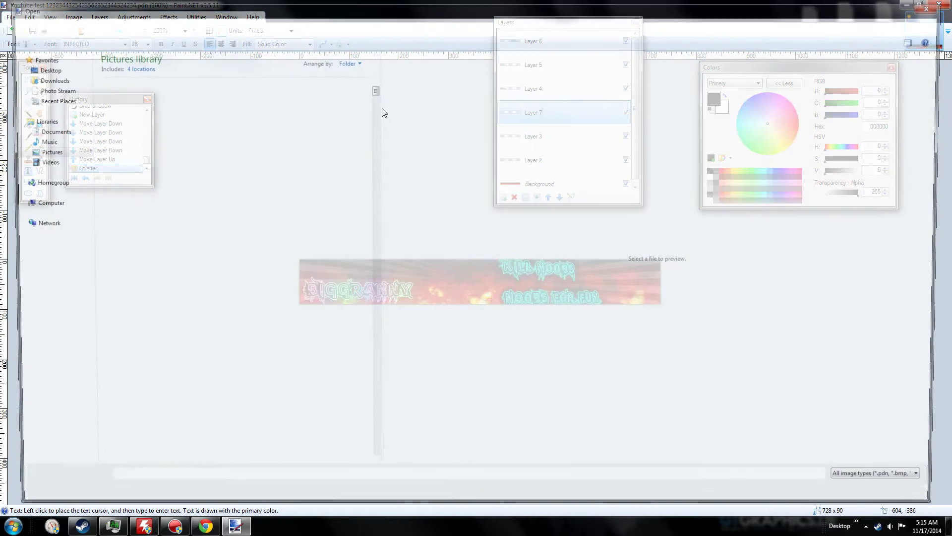
pyautogui.write('star')
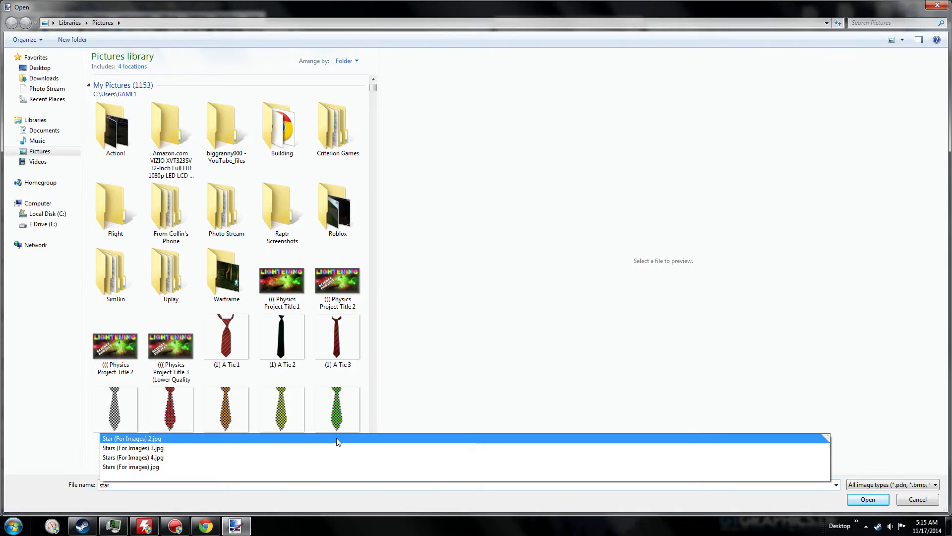
pyautogui.click(327, 467)
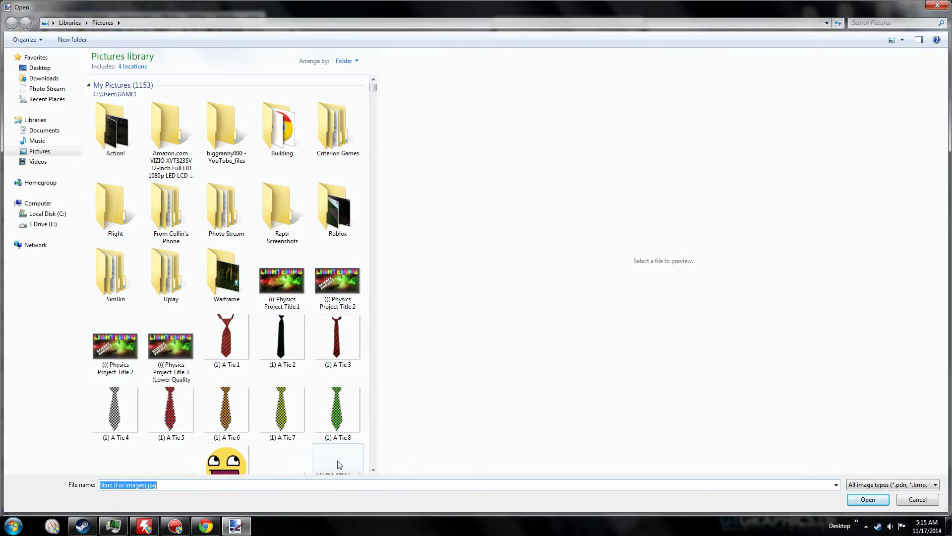
# - Open the star picture and cut away its white background with the Magic Wand
pyautogui.click(855, 504)
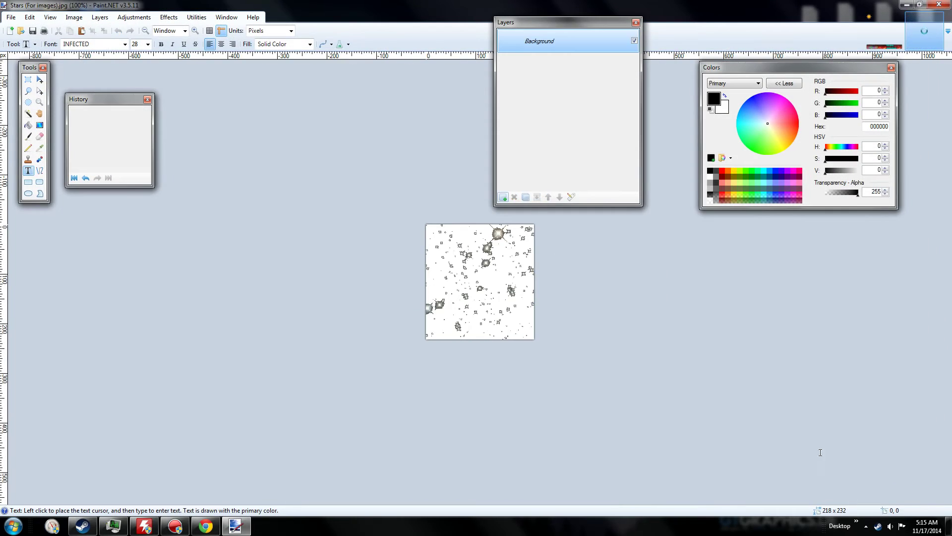
pyautogui.click(29, 113)
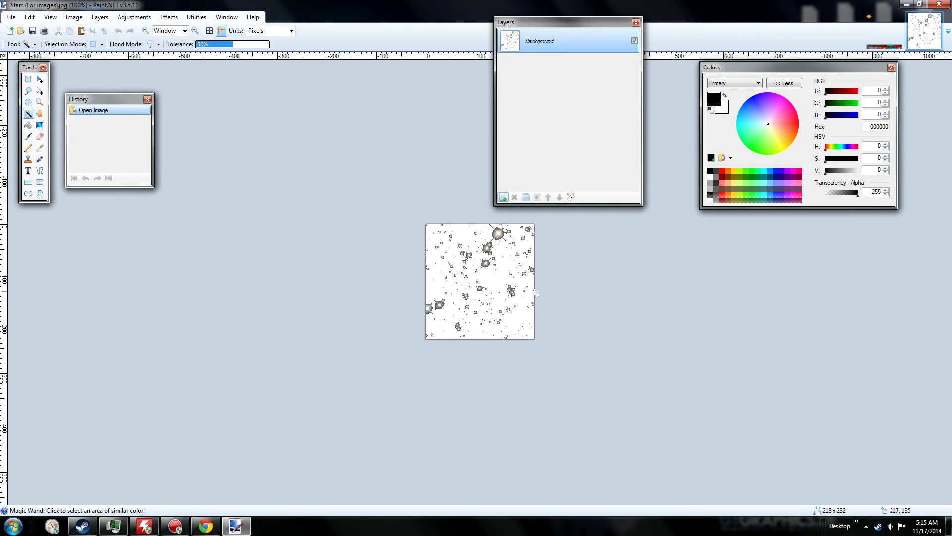
pyautogui.click(494, 280)
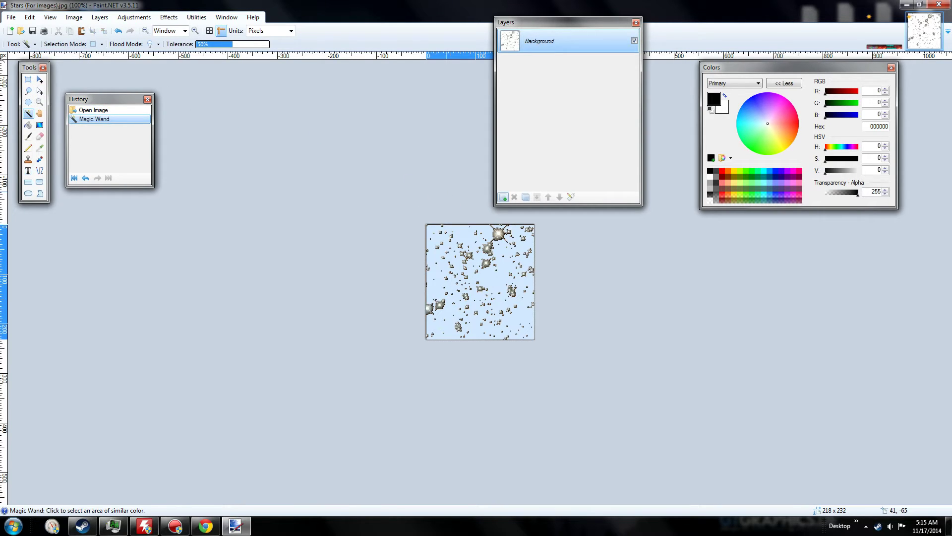
pyautogui.hotkey('ctrl', 'x')
# - Select the whole star picture and copy the isolated stars
pyautogui.click(28, 79)
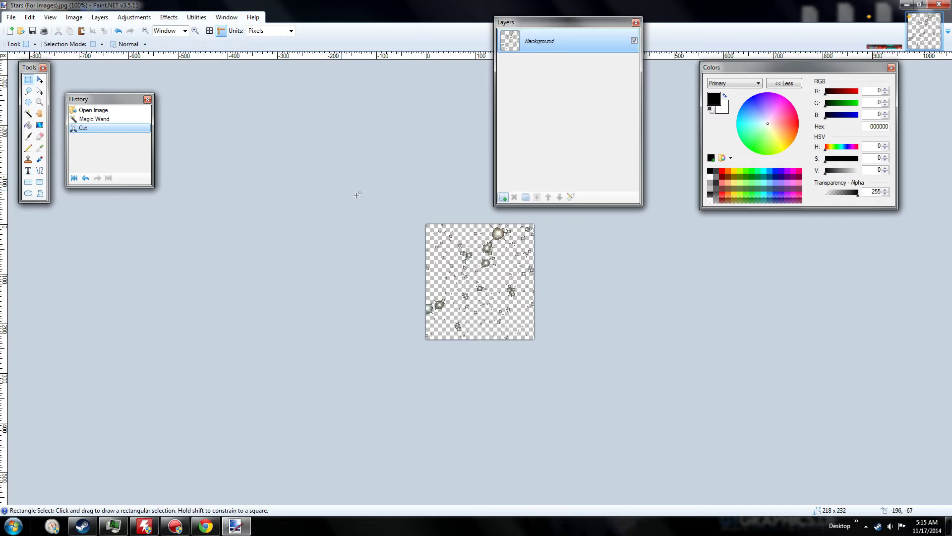
pyautogui.hotkey('ctrl', 'a')
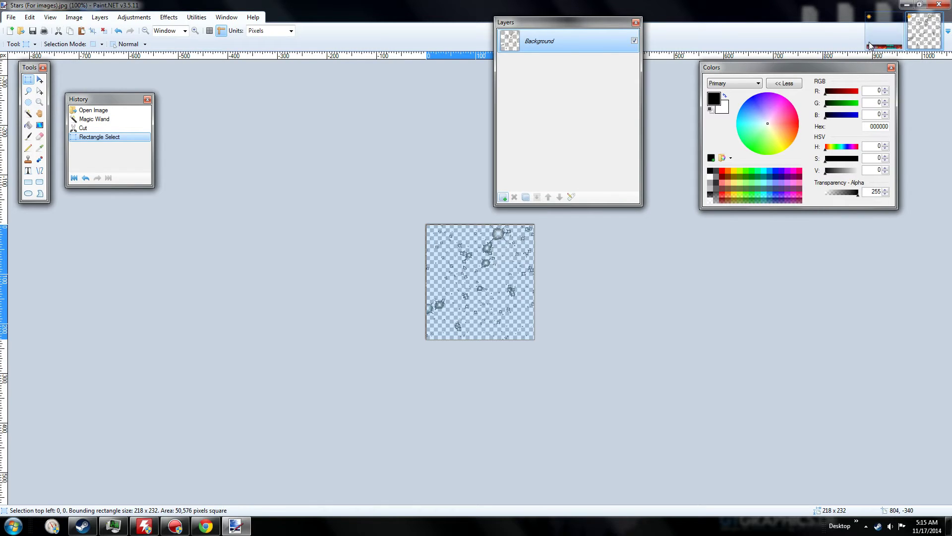
pyautogui.hotkey('ctrl', 'Tab')
# - Paste the stars at the banner's left, keeping canvas size, and scale them to 135x90
pyautogui.hotkey('ctrl', 'v')
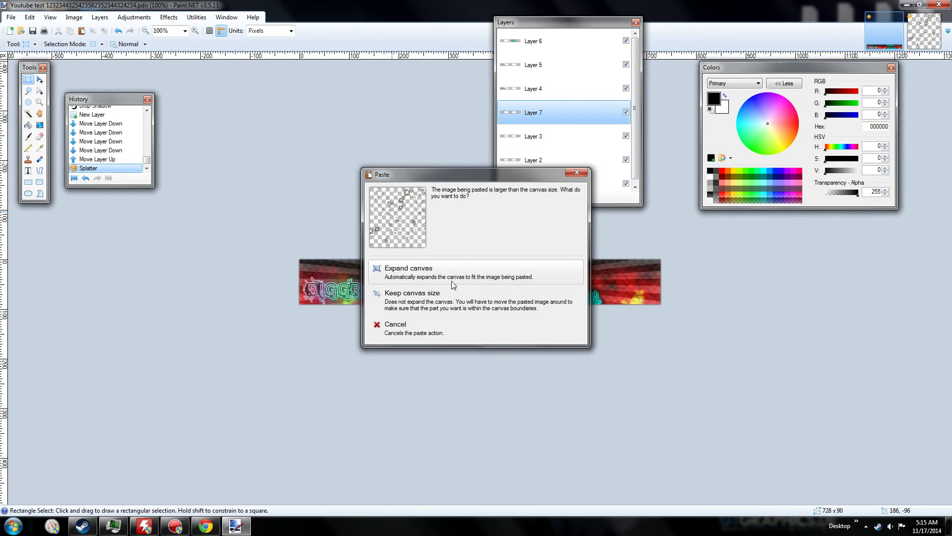
pyautogui.click(450, 300)
pyautogui.moveTo(341, 277); pyautogui.dragTo(343, 245)
pyautogui.moveTo(411, 229); pyautogui.dragTo(372, 270)
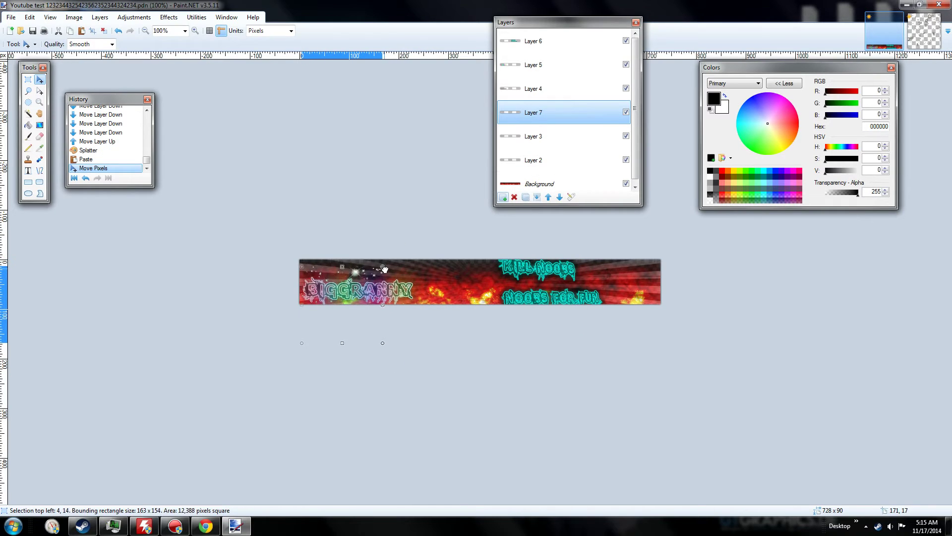
pyautogui.moveTo(335, 298); pyautogui.dragTo(331, 285)
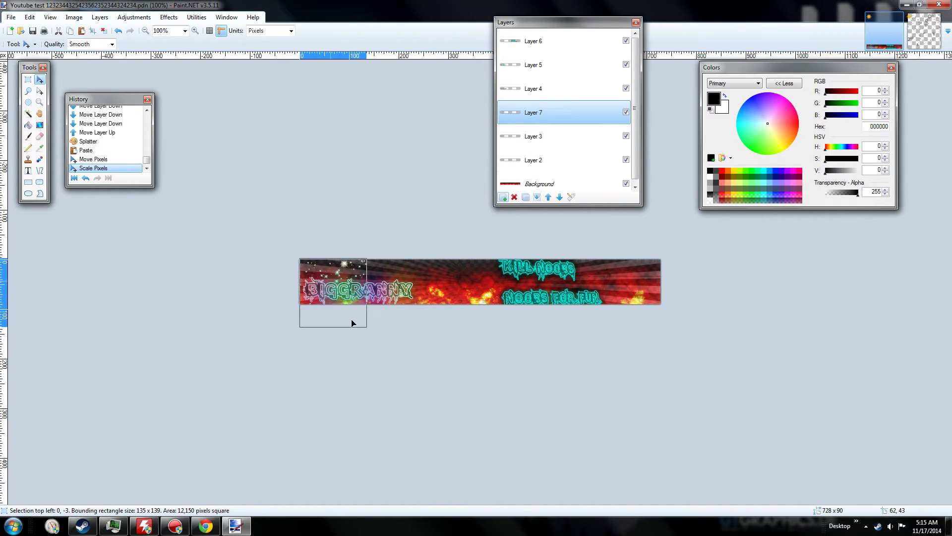
pyautogui.moveTo(334, 327); pyautogui.dragTo(538, 277)
# - Paste two more star copies across the middle and right of the banner
pyautogui.hotkey('ctrl', 'v')
pyautogui.hotkey('ctrl', 'v')
pyautogui.hotkey('ctrl', 'v')
pyautogui.moveTo(335, 272); pyautogui.dragTo(543, 279)
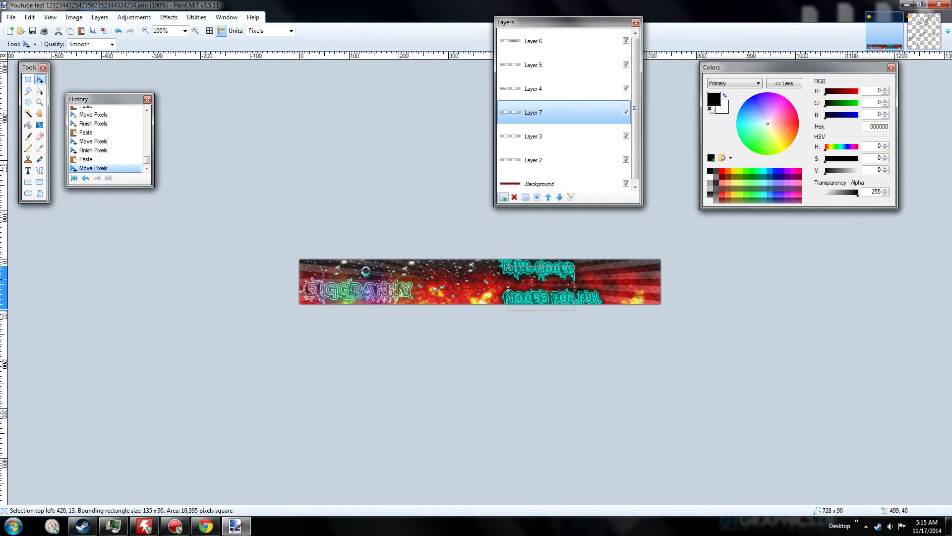
pyautogui.hotkey('ctrl', 'v')
pyautogui.moveTo(330, 282); pyautogui.dragTo(675, 284)
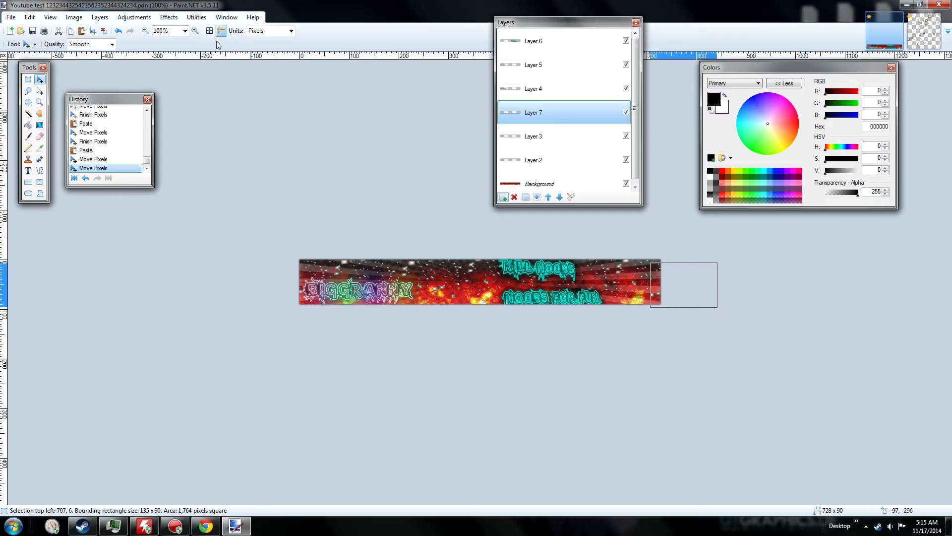
# - Check the star coverage at 200% and deselect the pasted stars
pyautogui.click(194, 31)
pyautogui.click(194, 31)
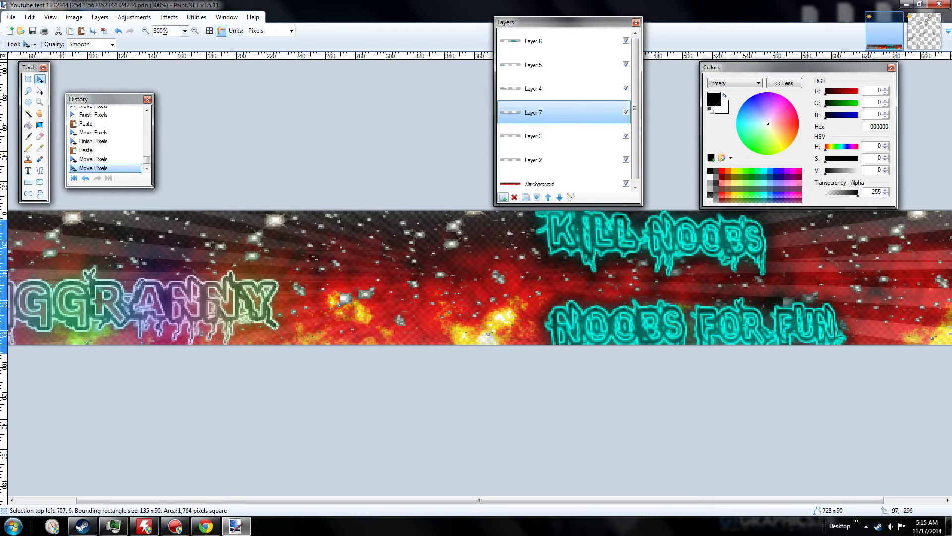
pyautogui.click(145, 31)
pyautogui.click(194, 31)
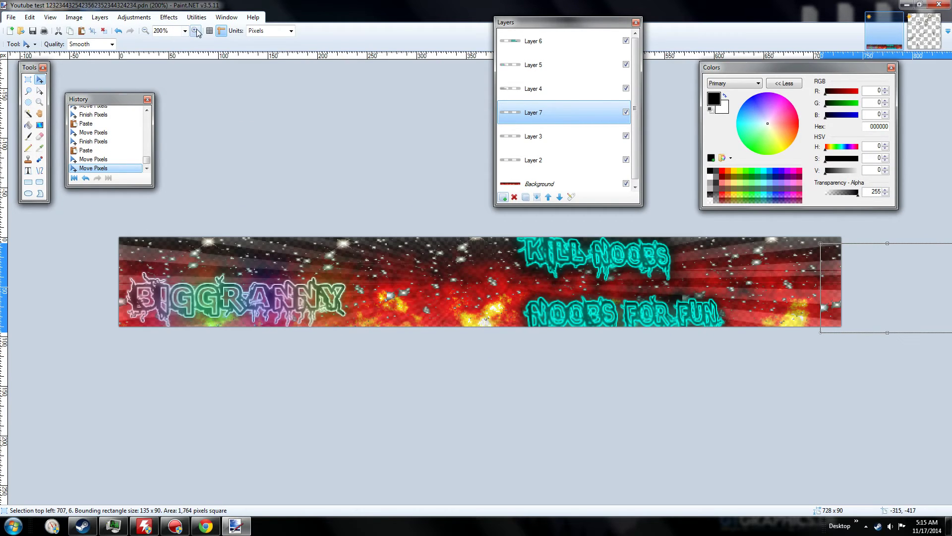
pyautogui.click(28, 79)
pyautogui.hotkey('ctrl', 'd')
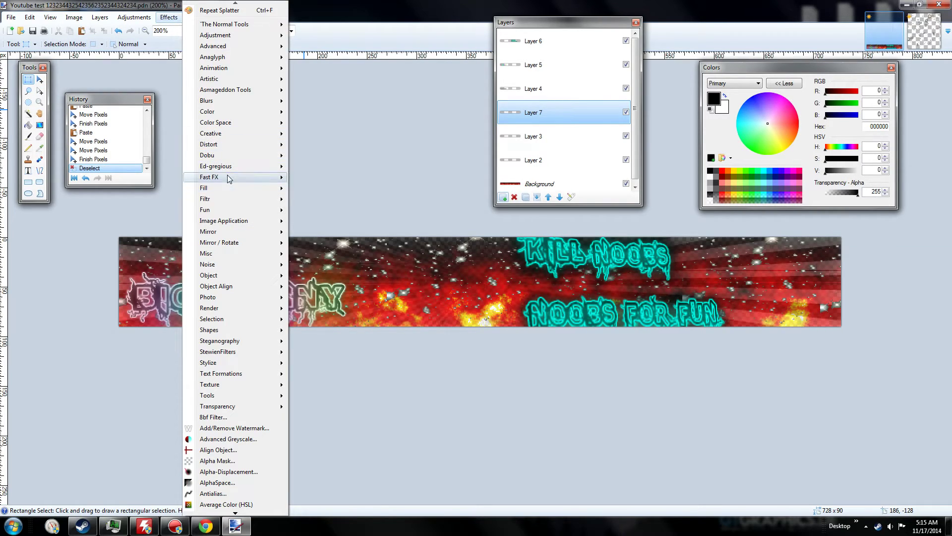
# - Apply a Glow to the star texture on Layer 7
pyautogui.moveTo(229, 177)
pyautogui.click(318, 189)
pyautogui.moveTo(472, 207); pyautogui.dragTo(441, 158)
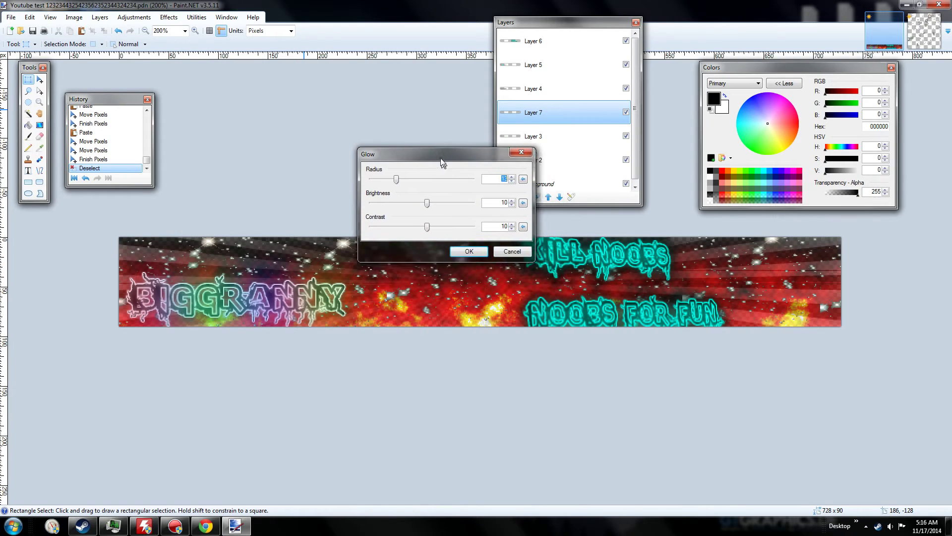
pyautogui.click(469, 251)
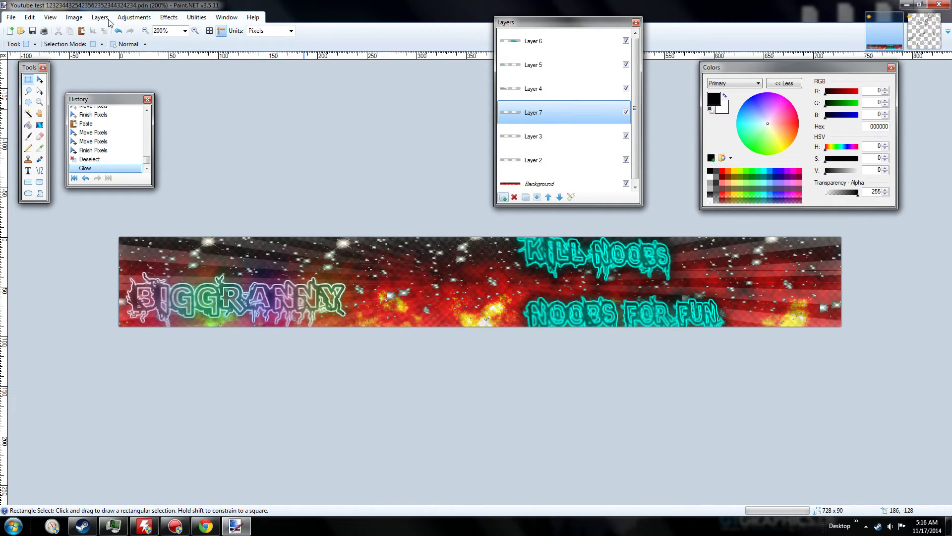
pyautogui.click(128, 19)
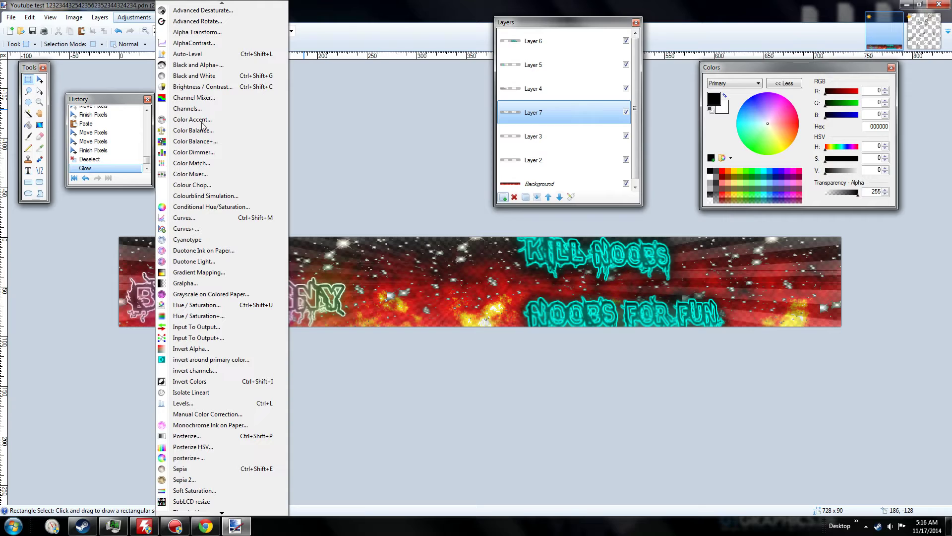
# - Lower Layer 7's opacity to 120, preview Multiply and Additive, then keep Normal blending
pyautogui.moveTo(99, 17)
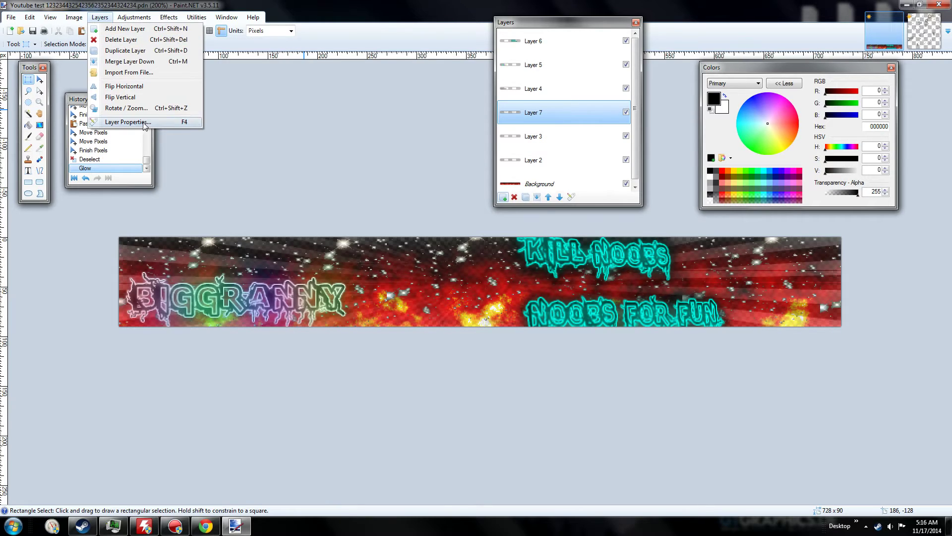
pyautogui.click(128, 122)
pyautogui.moveTo(538, 280); pyautogui.dragTo(504, 281)
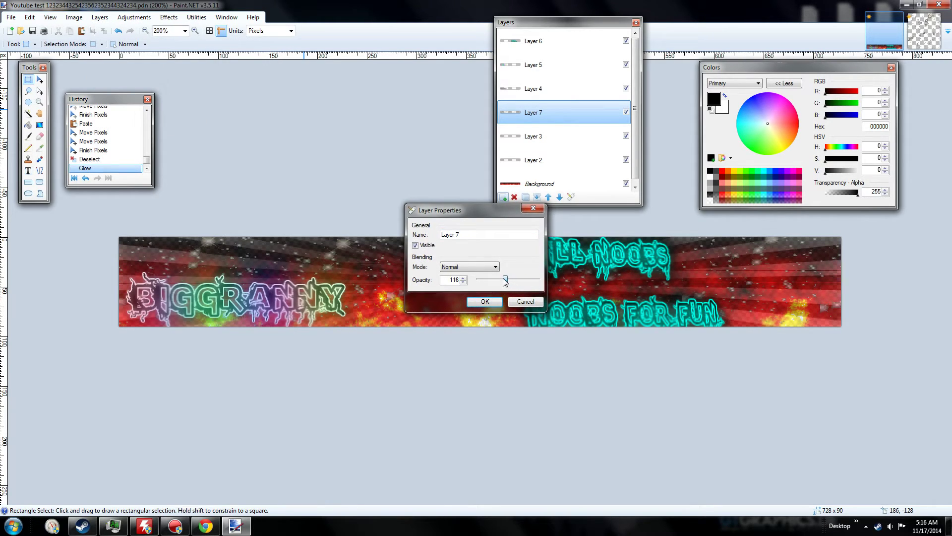
pyautogui.moveTo(457, 214); pyautogui.dragTo(413, 93)
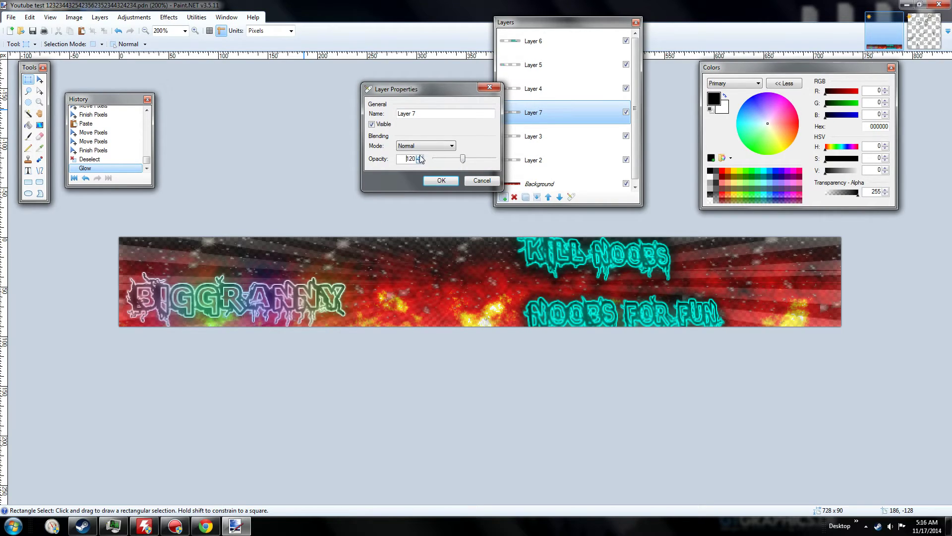
pyautogui.click(425, 145)
pyautogui.click(412, 160)
pyautogui.click(452, 146)
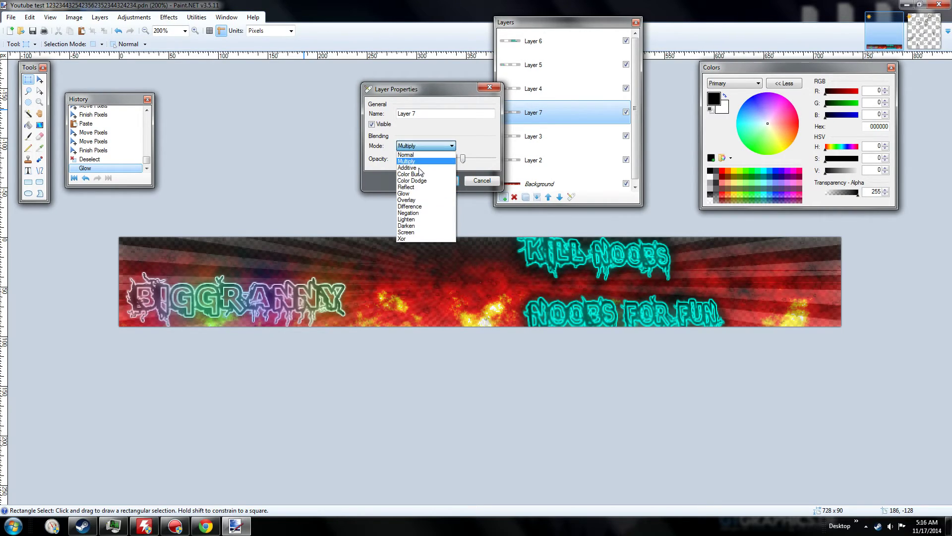
pyautogui.click(420, 169)
pyautogui.click(450, 145)
pyautogui.click(406, 154)
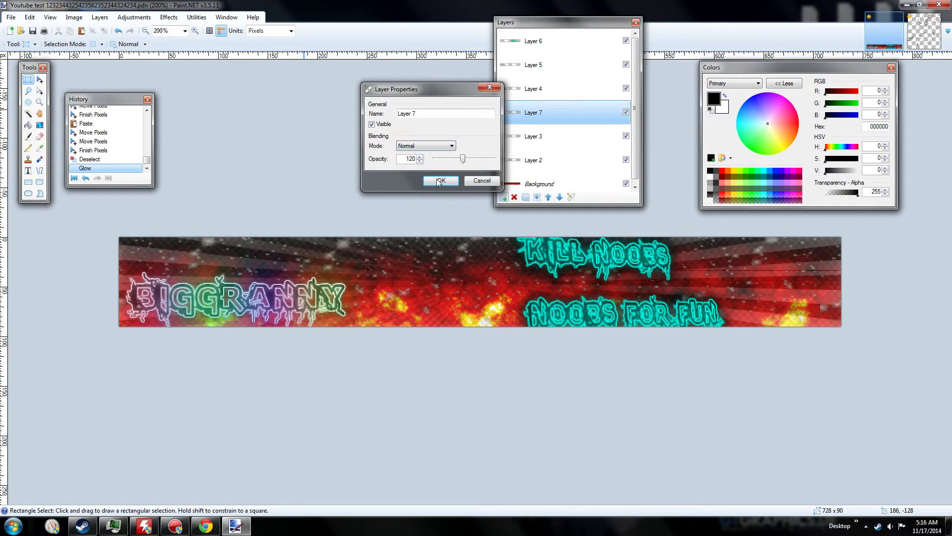
pyautogui.click(439, 180)
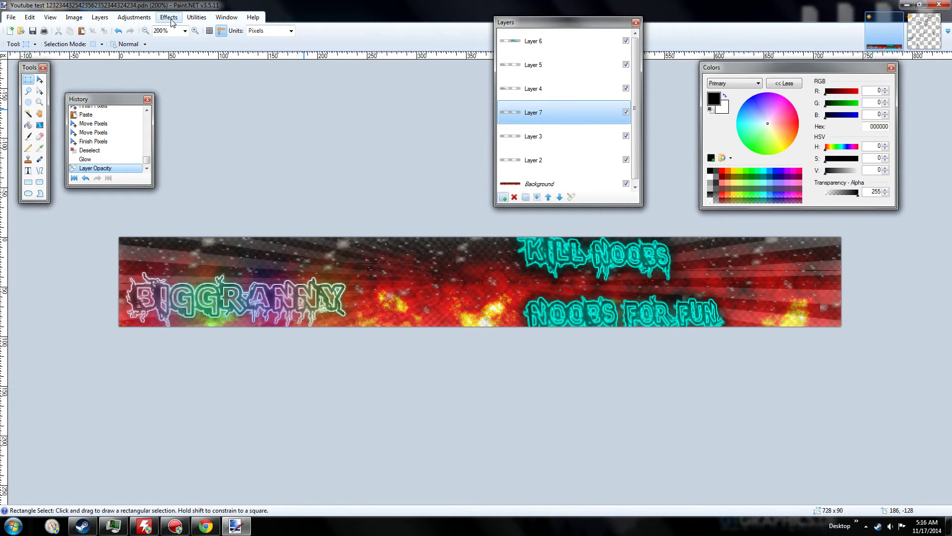
# - Apply a near-white Outline Object effect at radius 1 and strength 1 to Layer 7's stars
pyautogui.click(168, 17)
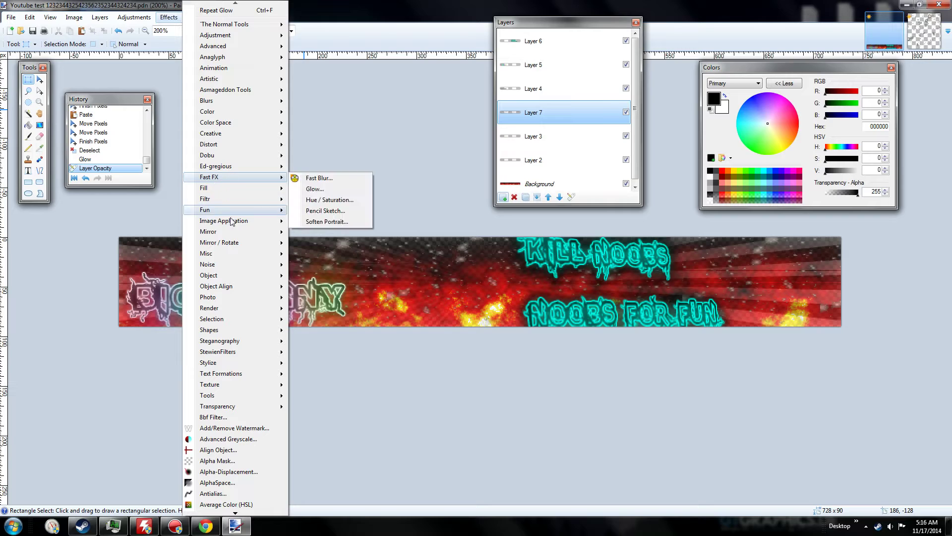
pyautogui.moveTo(226, 275)
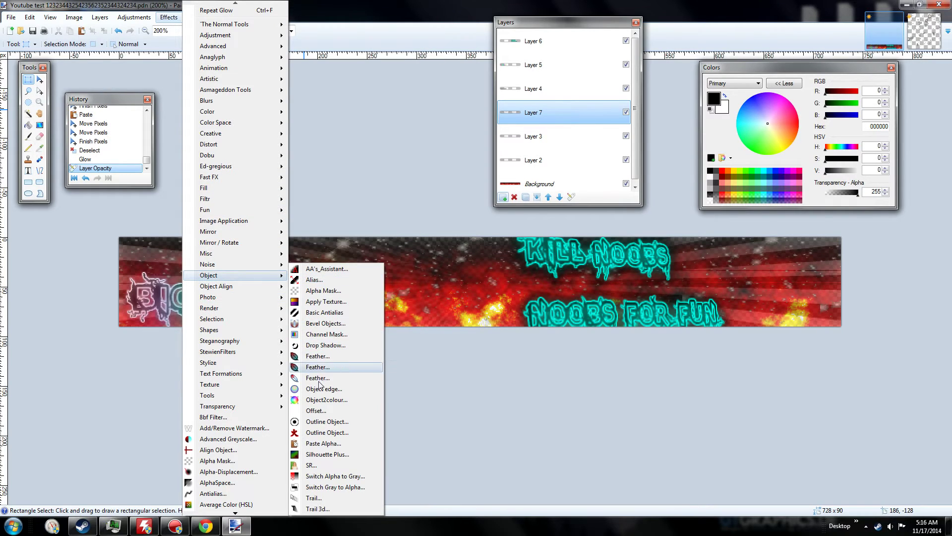
pyautogui.click(322, 421)
pyautogui.moveTo(457, 185); pyautogui.dragTo(377, 42)
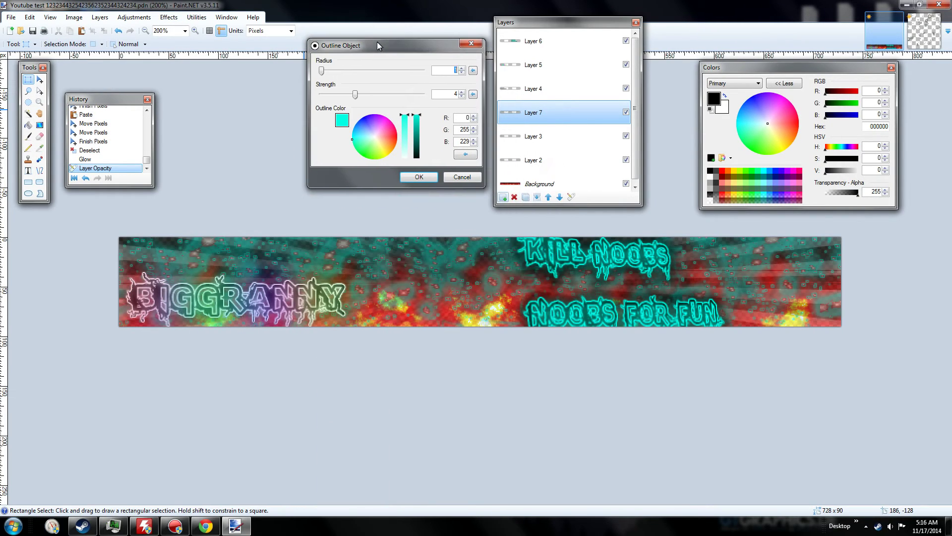
pyautogui.moveTo(355, 96); pyautogui.dragTo(320, 95)
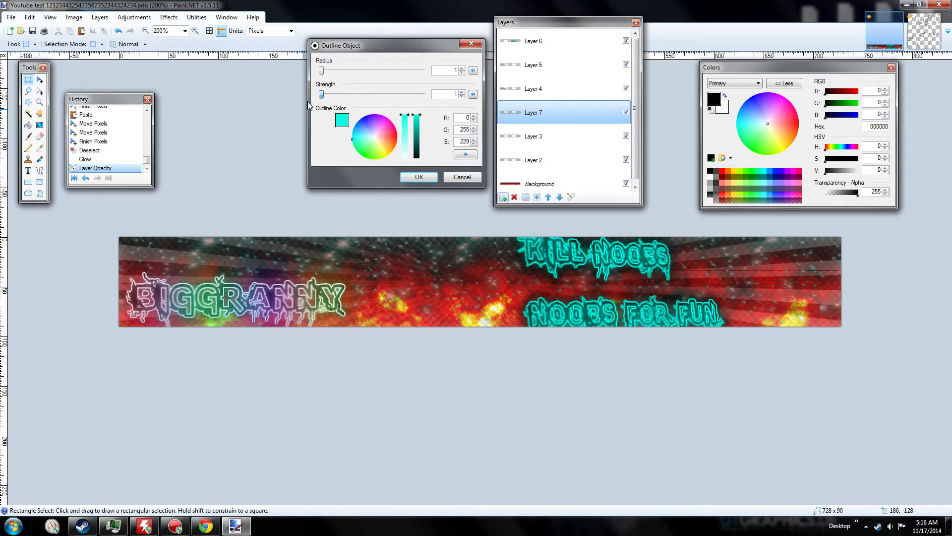
pyautogui.moveTo(371, 121)
pyautogui.mouseDown()
pyautogui.moveTo(406, 136)
pyautogui.moveTo(359, 175)
pyautogui.moveTo(355, 123)
pyautogui.moveTo(377, 143)
pyautogui.mouseUp()
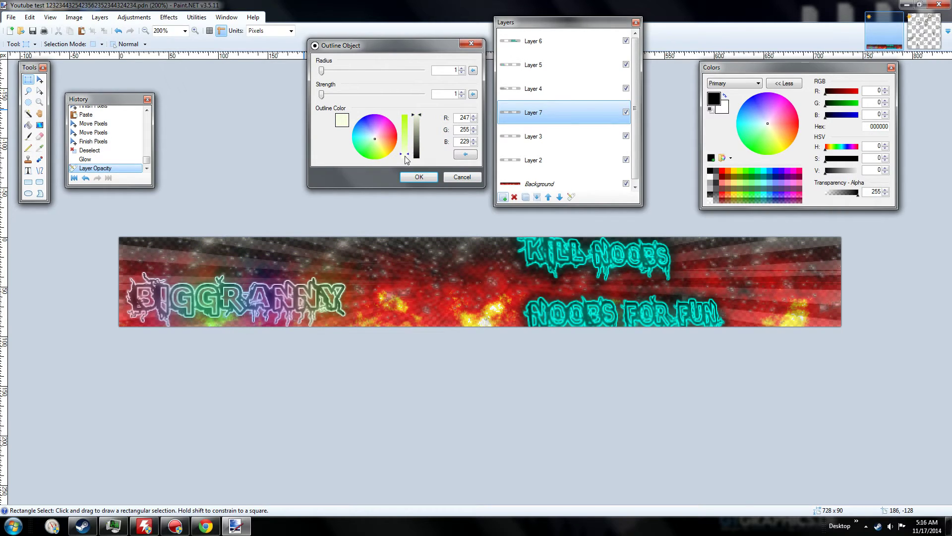
pyautogui.moveTo(404, 158)
pyautogui.mouseDown()
pyautogui.moveTo(404, 99)
pyautogui.moveTo(406, 166)
pyautogui.mouseUp()
pyautogui.click(419, 176)
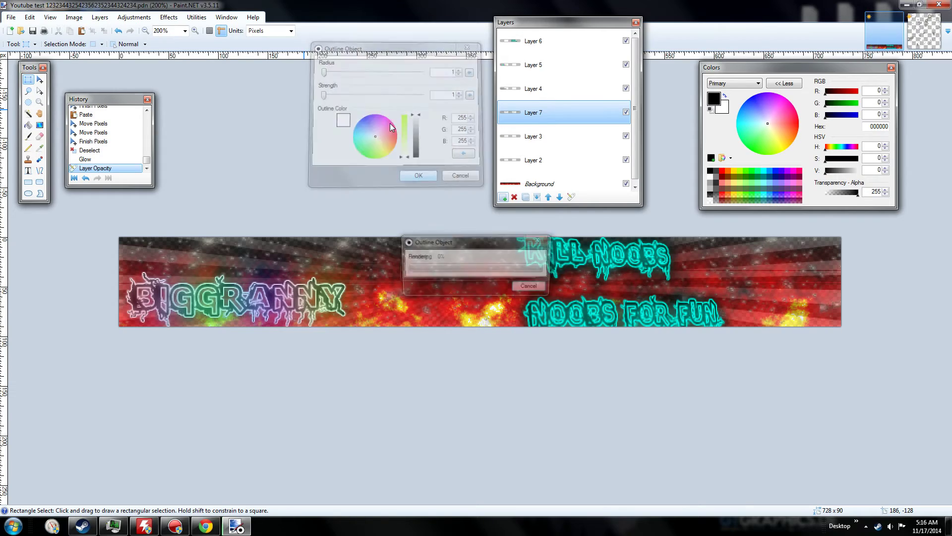
pyautogui.click(143, 32)
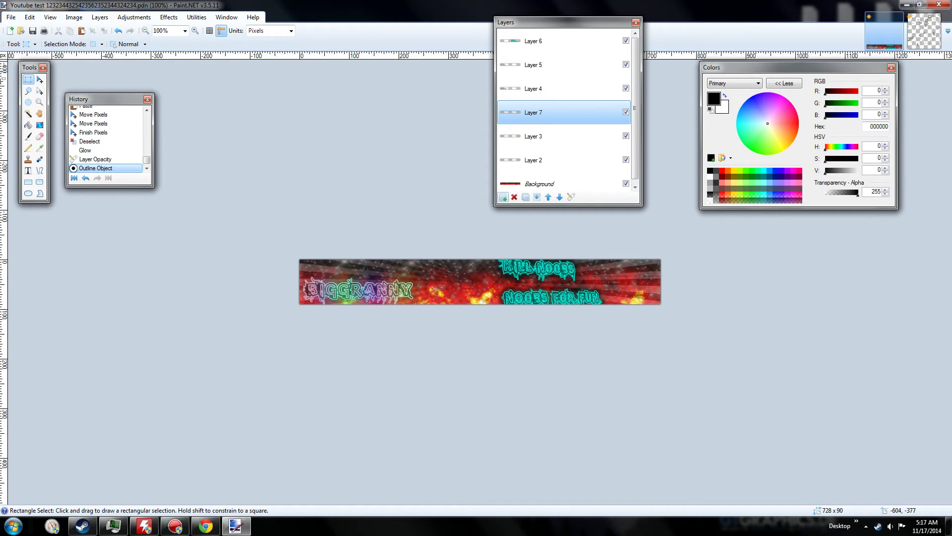
pyautogui.click(195, 31)
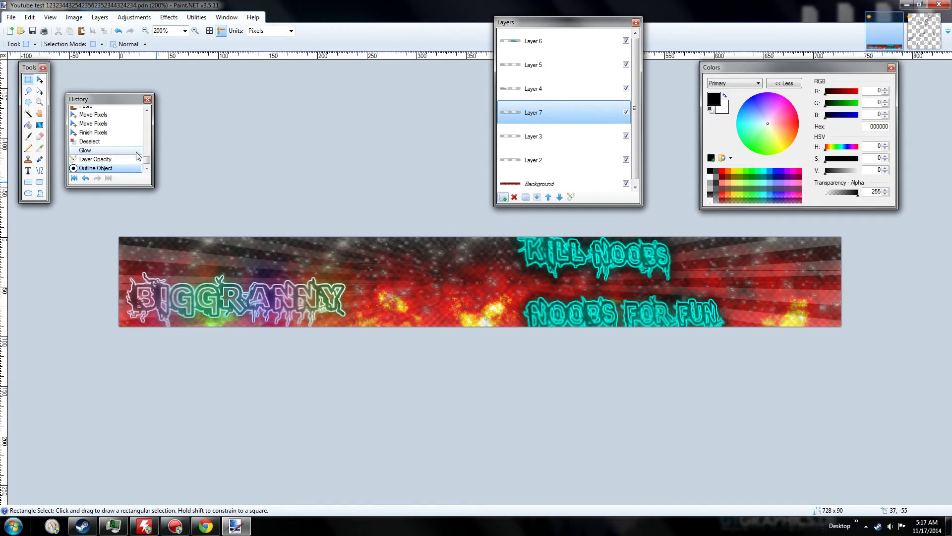
# - Save the banner as a .pdn file with 'V2' appended to its name
pyautogui.click(145, 31)
pyautogui.click(10, 17)
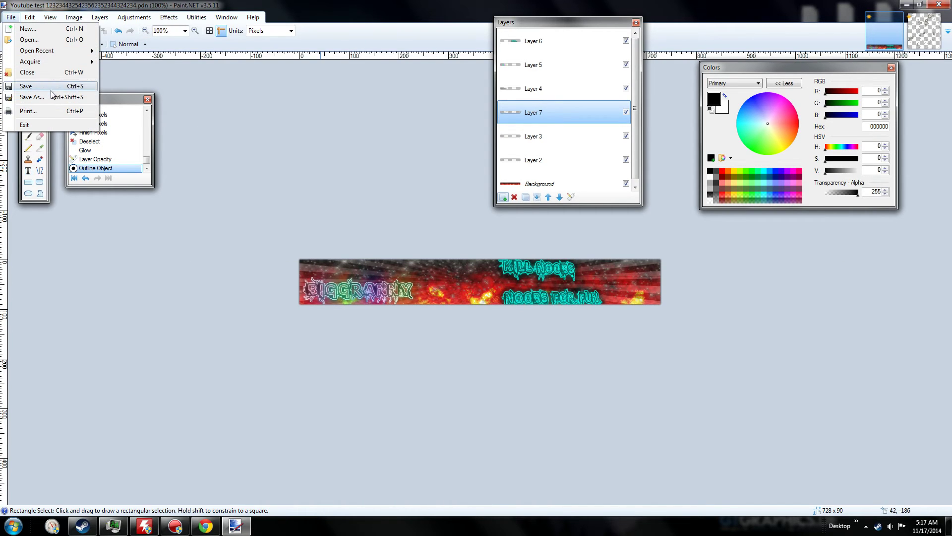
pyautogui.click(49, 97)
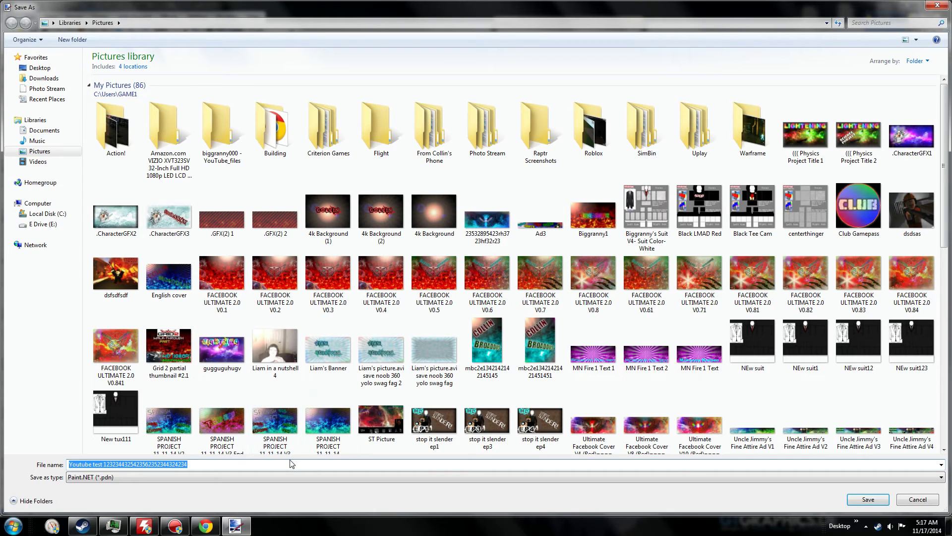
pyautogui.click(291, 464)
pyautogui.write('V2')
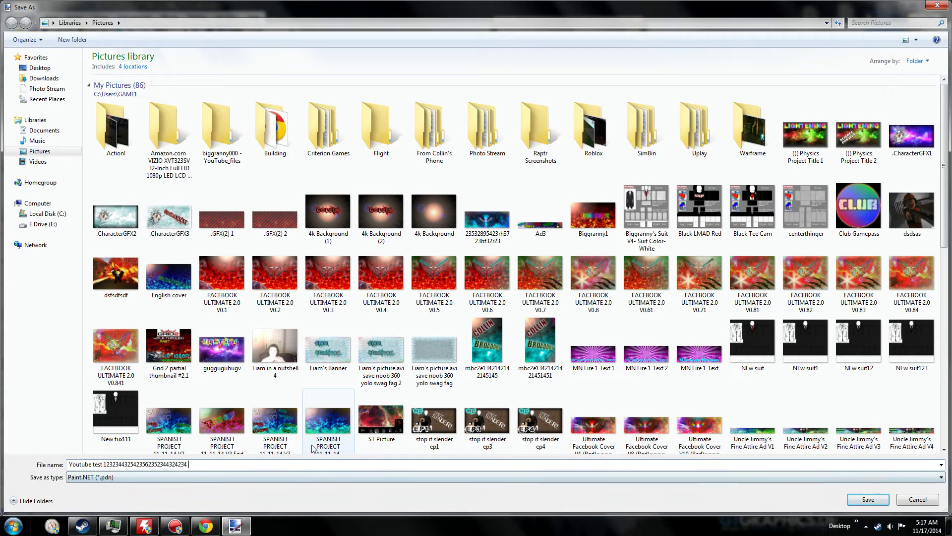
pyautogui.click(868, 498)
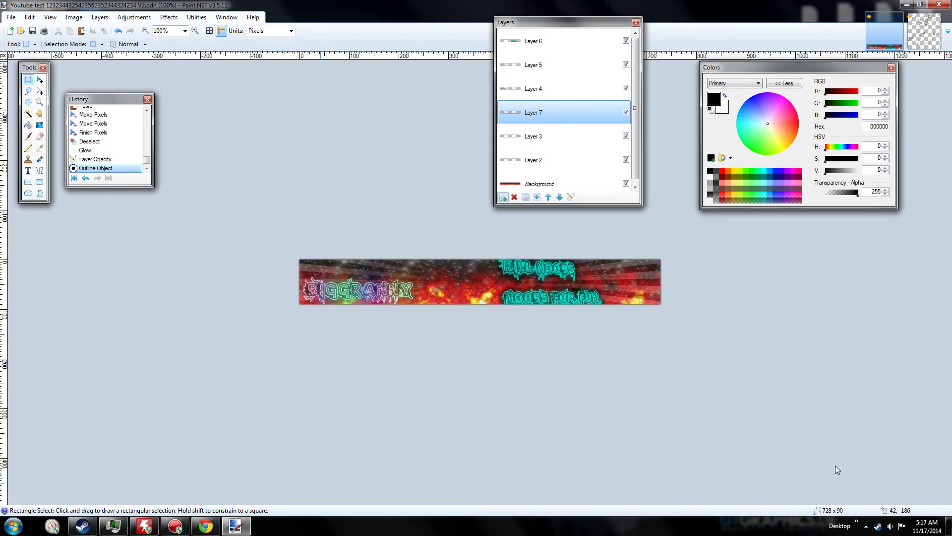
# - Save a PNG copy of the V2 banner, choosing its bit depth and flattening the layers
pyautogui.click(10, 17)
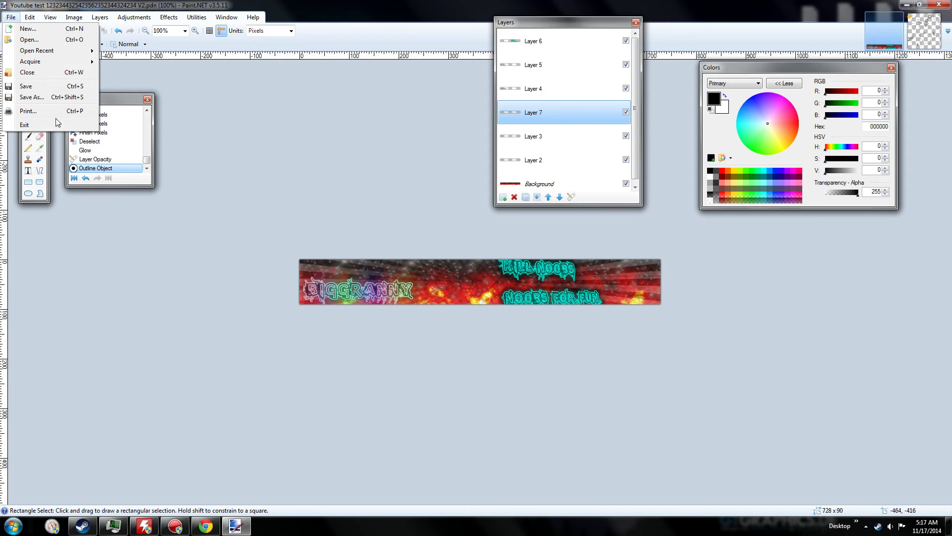
pyautogui.click(30, 95)
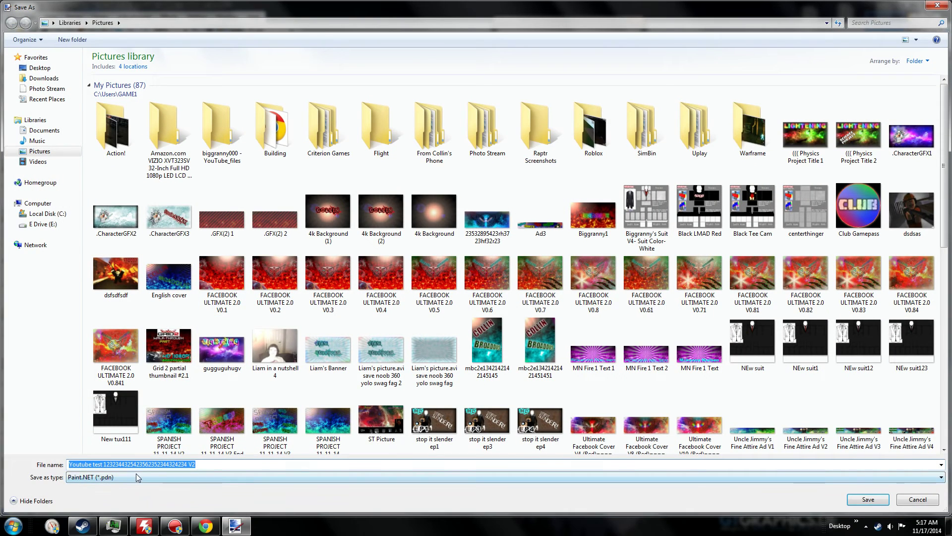
pyautogui.click(139, 477)
pyautogui.click(136, 444)
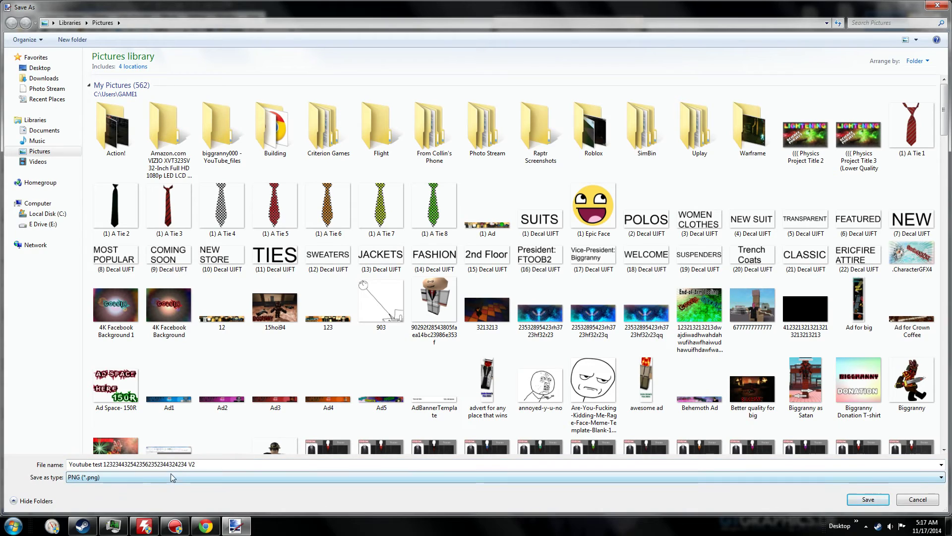
pyautogui.click(202, 465)
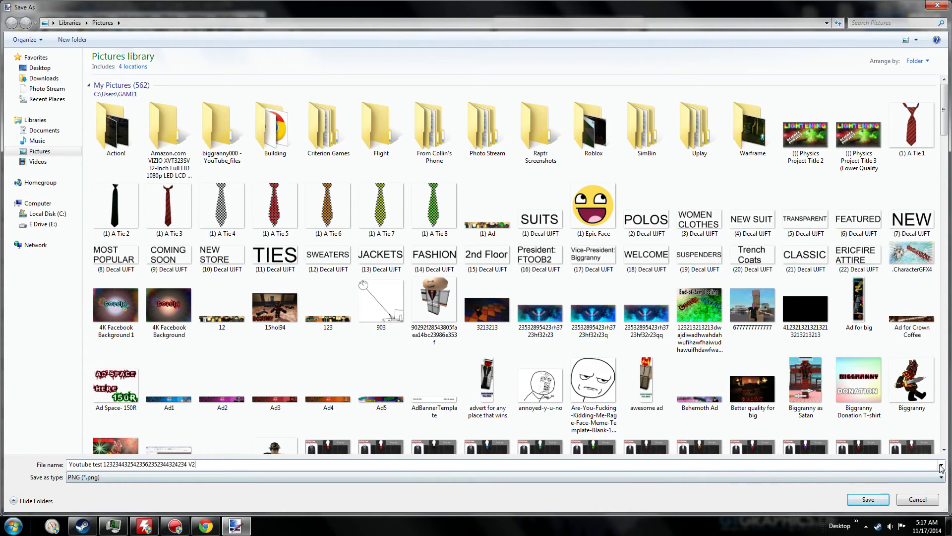
pyautogui.click(861, 498)
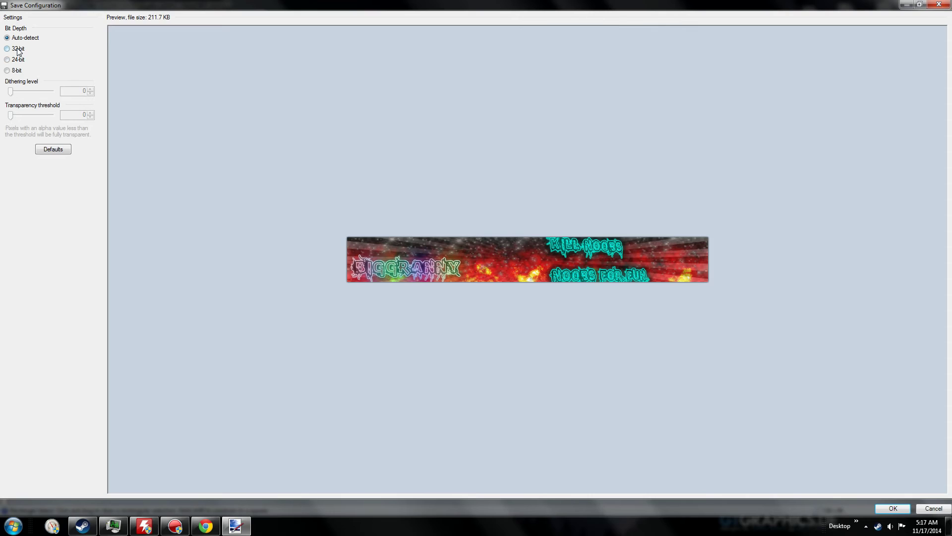
pyautogui.click(18, 50)
pyautogui.click(18, 60)
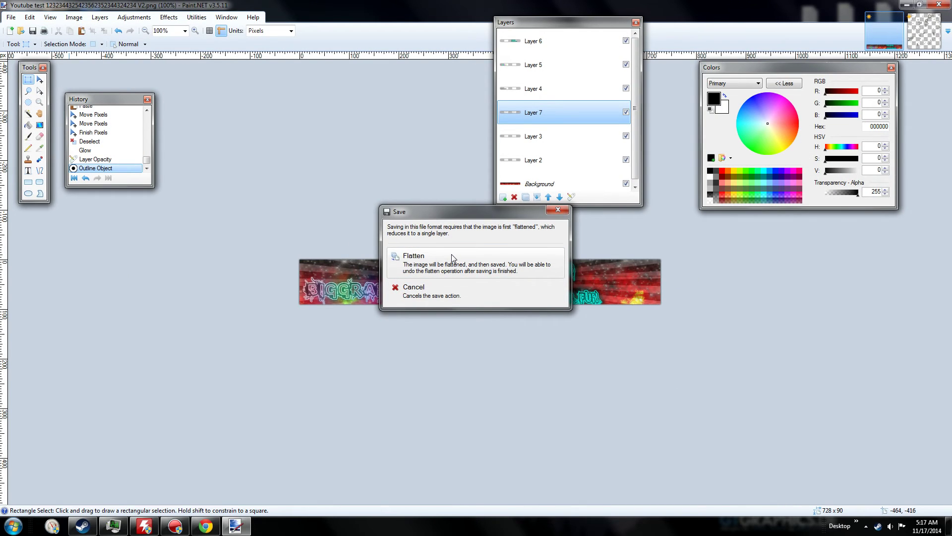
pyautogui.click(451, 254)
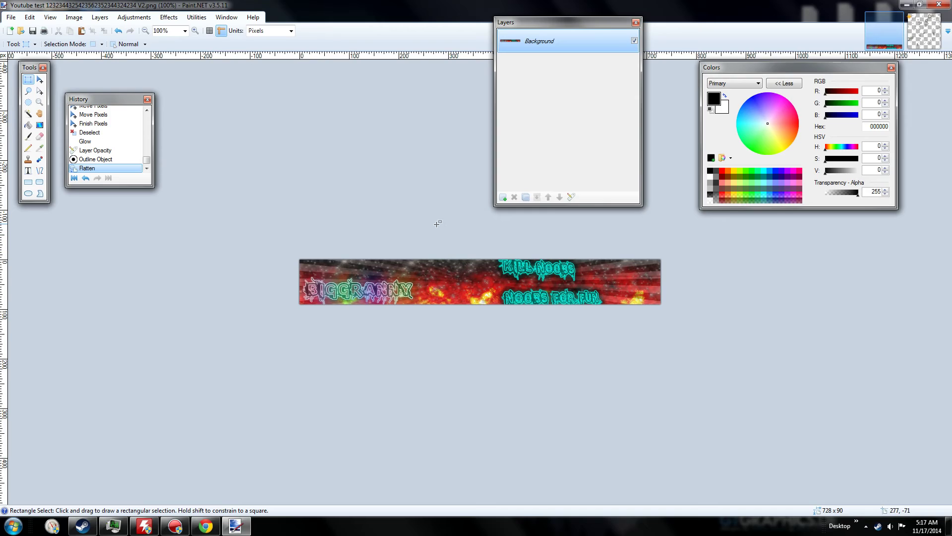